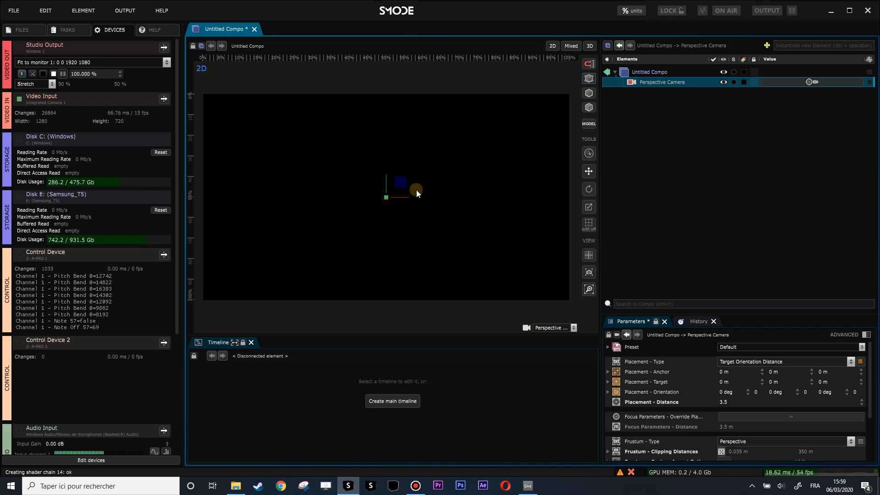
Step: Add a Star shape layer to the composition and enlarge the parameters area
right_click(633, 104)
mouse_move(594, 134)
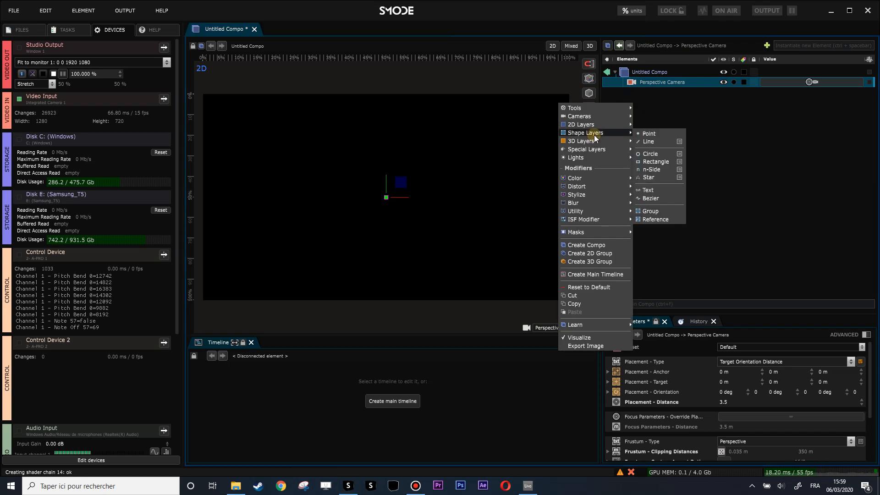
left_click(653, 176)
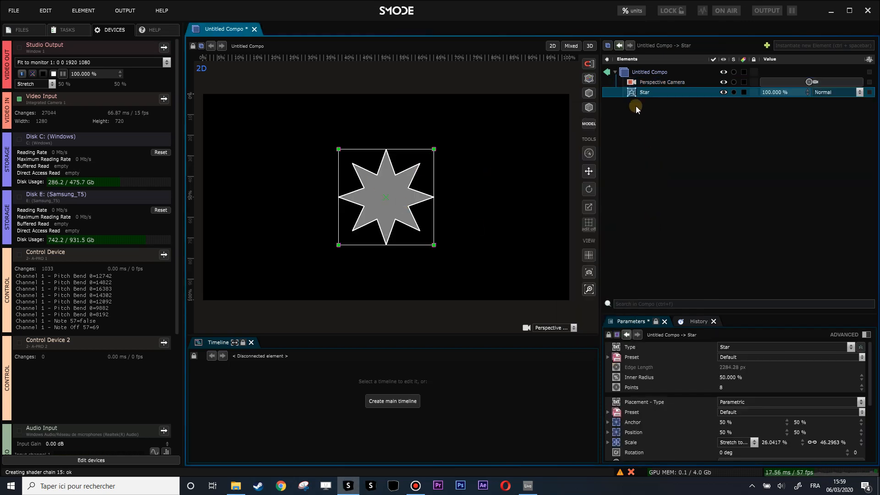
left_click_drag(751, 313, 751, 249)
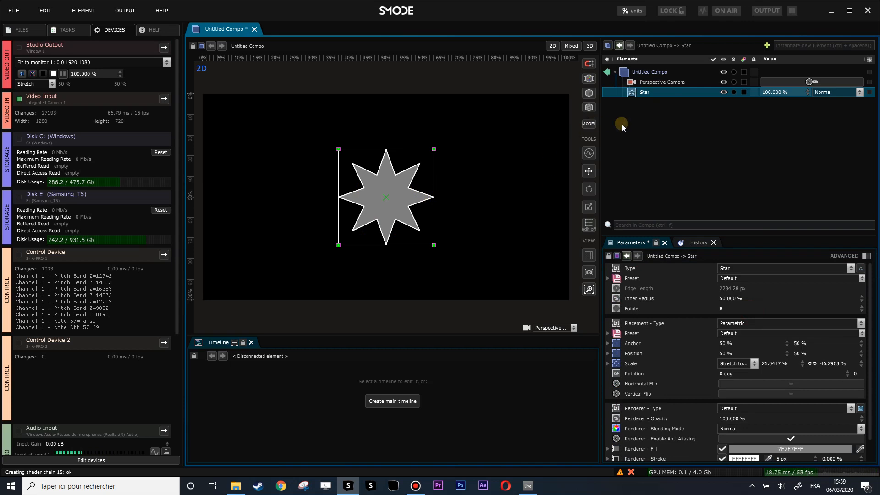
Step: Add a Stroke modifier to the star and set its trace to 76.6 % offset and 51.4 % length
right_click(628, 95)
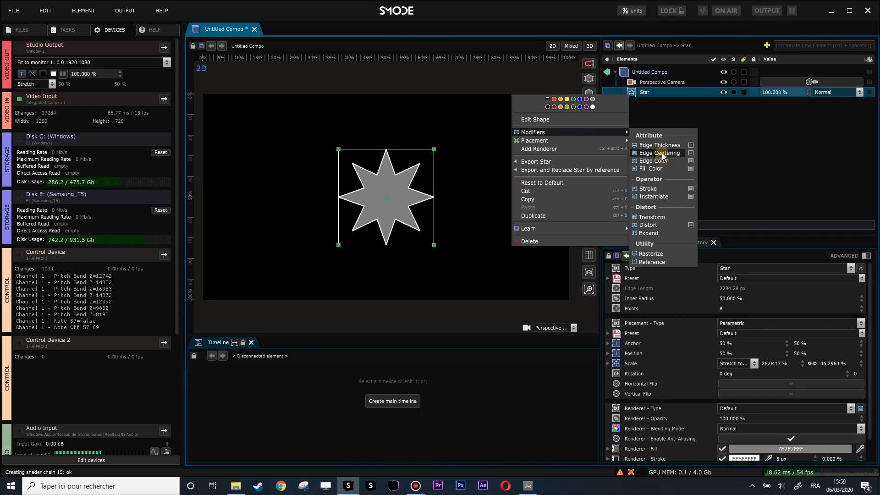
left_click(655, 188)
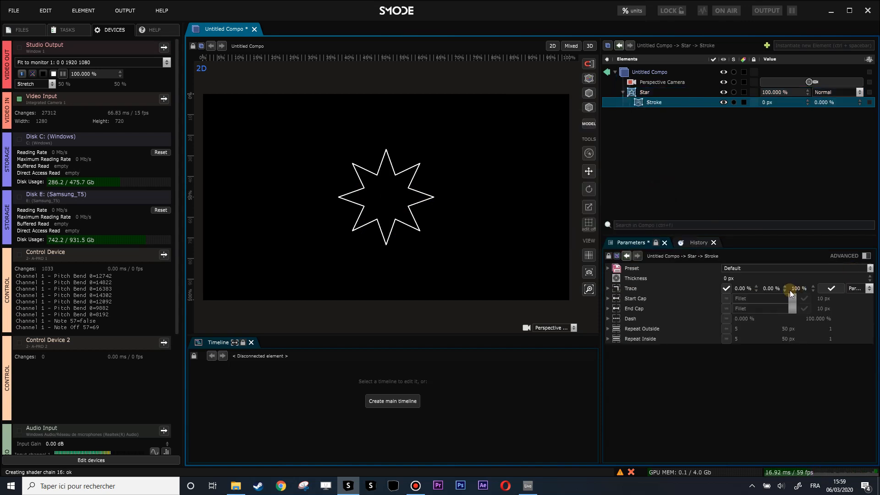
mouse_move(746, 290)
left_mouse_down()
mouse_move(746, 261)
mouse_move(746, 291)
left_mouse_up()
mouse_move(800, 289)
left_mouse_down()
mouse_move(800, 297)
mouse_move(773, 281)
mouse_move(772, 267)
left_mouse_up()
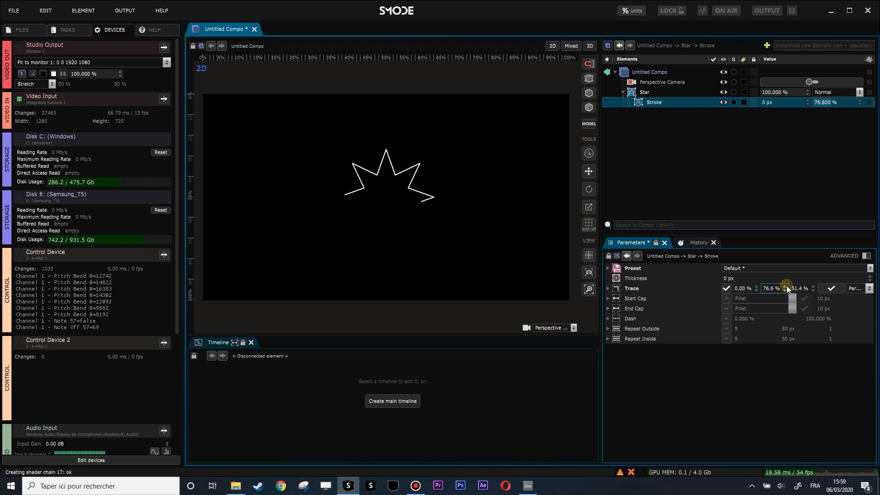
Step: Animate the stroke's trace offset with a linear loop and collapse the Star layer
right_click(773, 291)
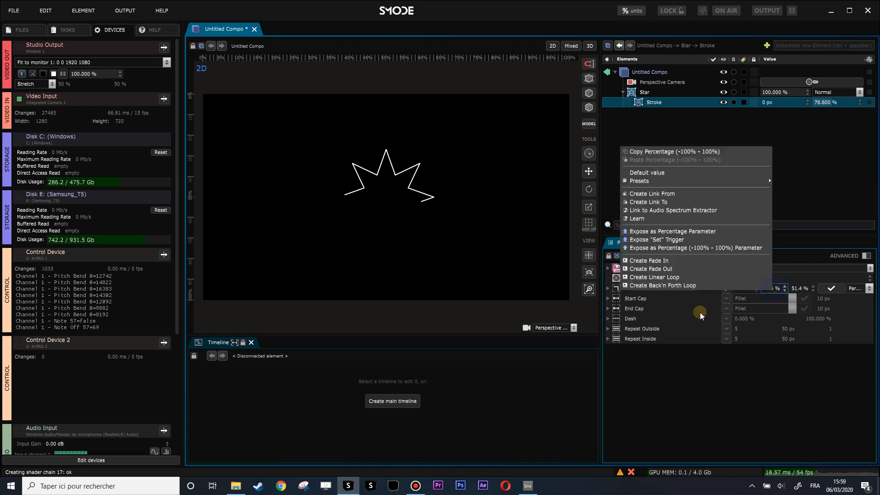
left_click(692, 276)
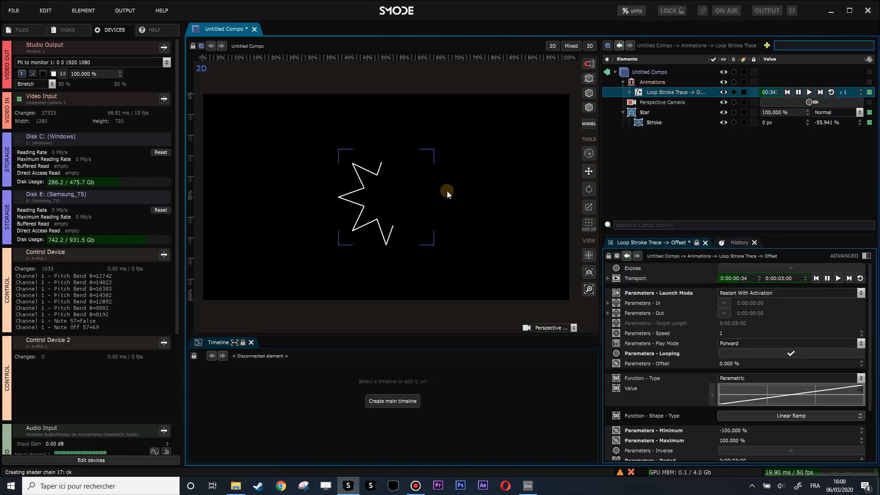
left_click(619, 113)
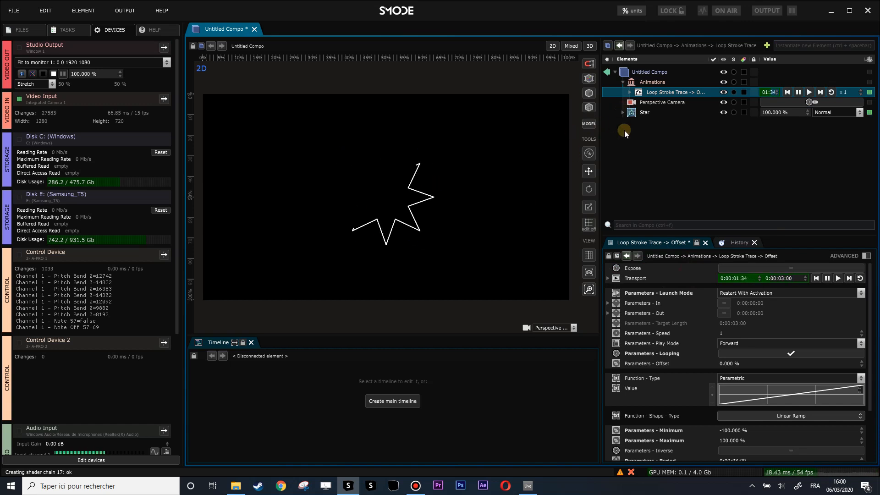
Step: Add a Feedback modifier to the composition below the Star layer
right_click(552, 133)
mouse_move(587, 232)
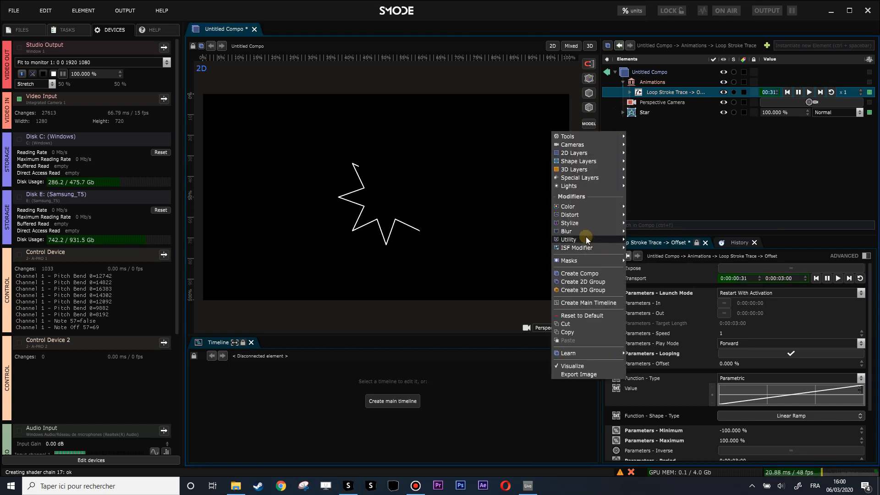
left_click(650, 256)
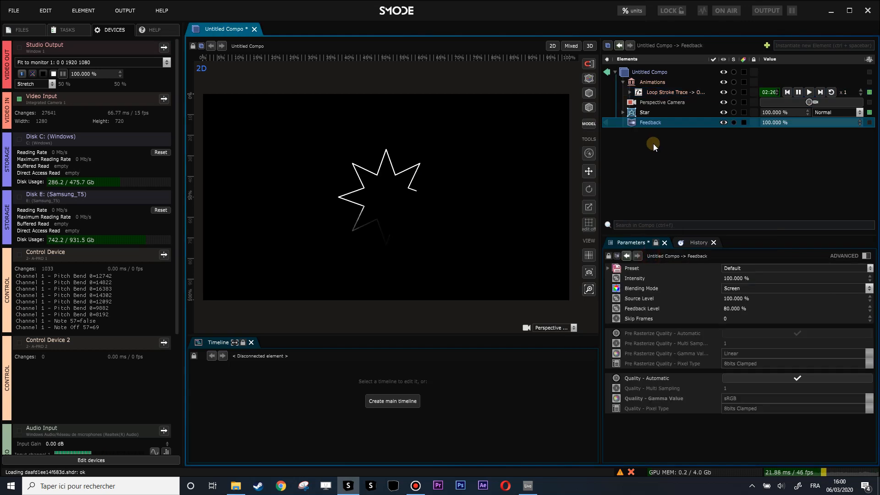
Step: Add a 2D Transform to the Feedback modifier and set its vertical frame position to 50.43 %
right_click(641, 125)
mouse_move(557, 187)
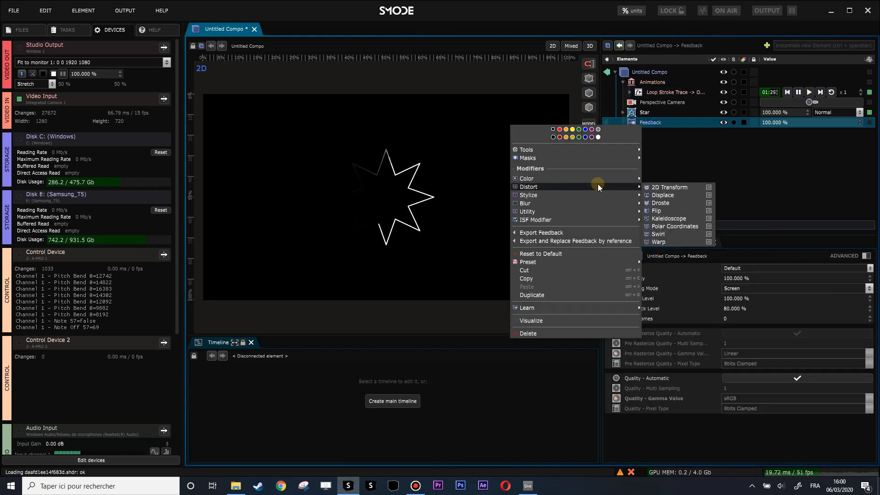
left_click(675, 187)
mouse_move(805, 322)
left_mouse_down()
mouse_move(804, 315)
mouse_move(804, 324)
left_mouse_up()
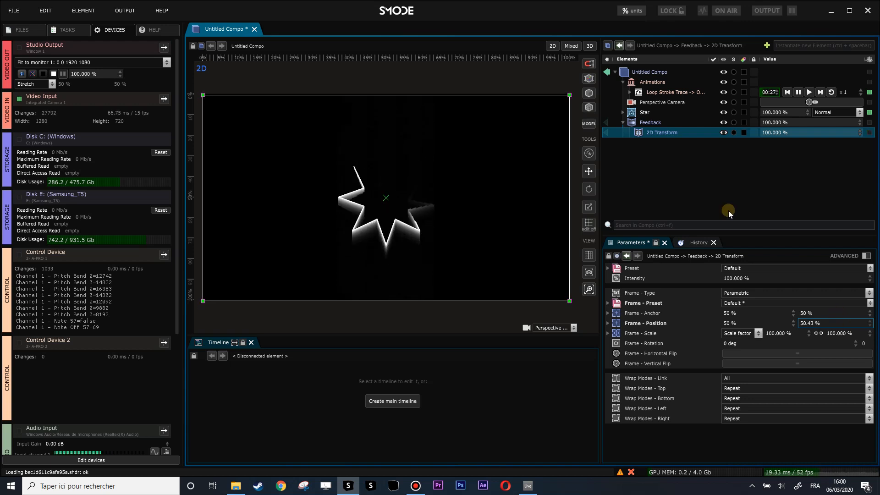
Step: Set the Feedback level to 97.7 % and all wrap modes of its 2D Transform to Transparent
left_click(646, 122)
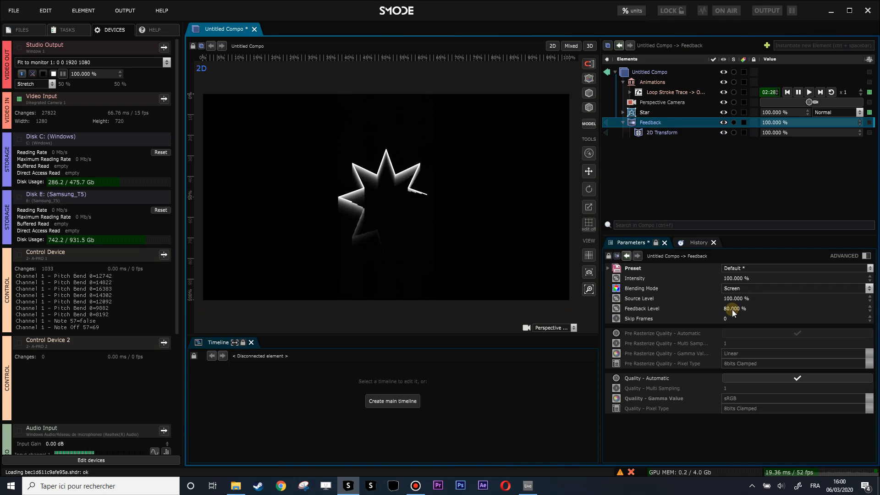
mouse_move(732, 309)
left_mouse_down()
mouse_move(733, 292)
mouse_move(732, 306)
left_mouse_up()
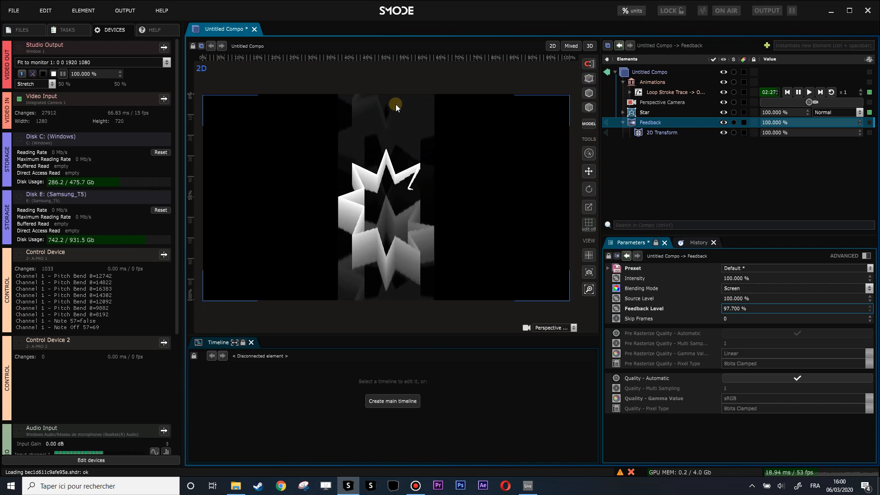
left_click(642, 132)
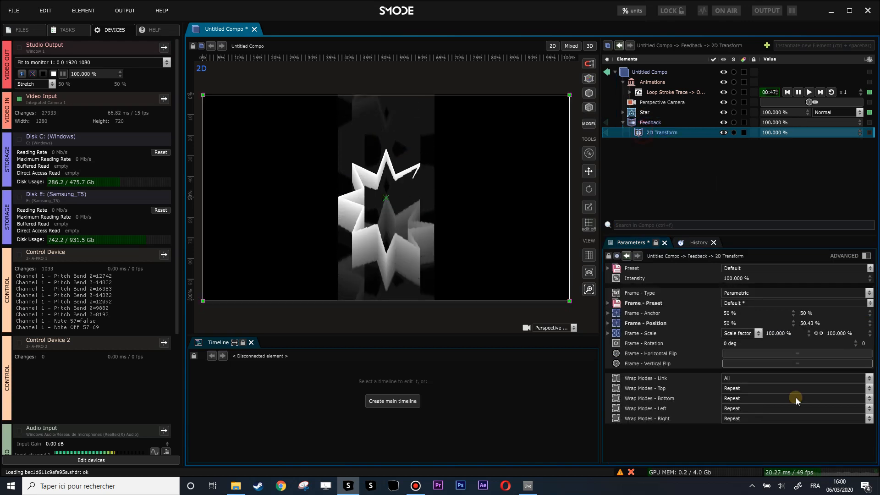
left_click(750, 398)
left_click(747, 409)
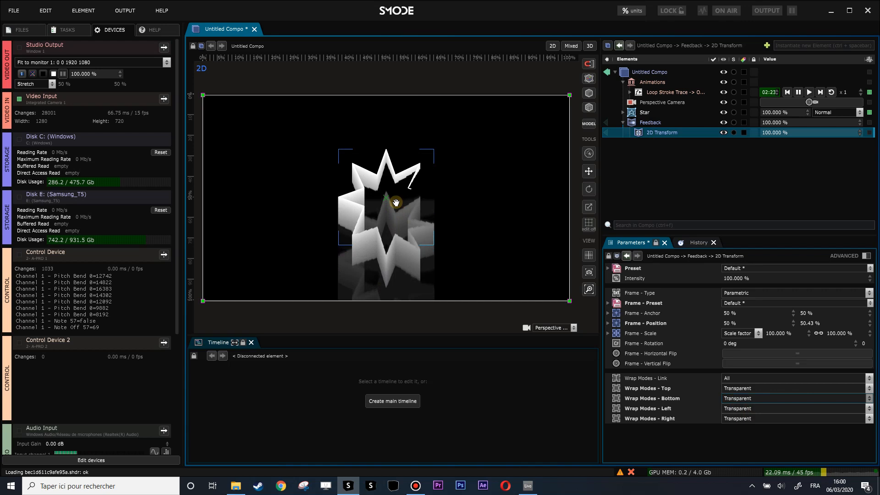
Step: Delete the Feedback modifier and the Star layer from the composition
left_click(623, 123)
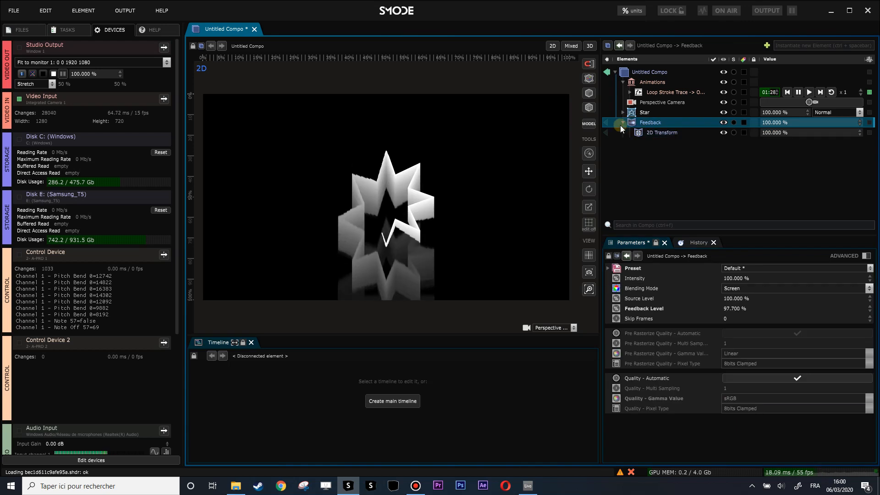
left_click(620, 122)
left_click(623, 122)
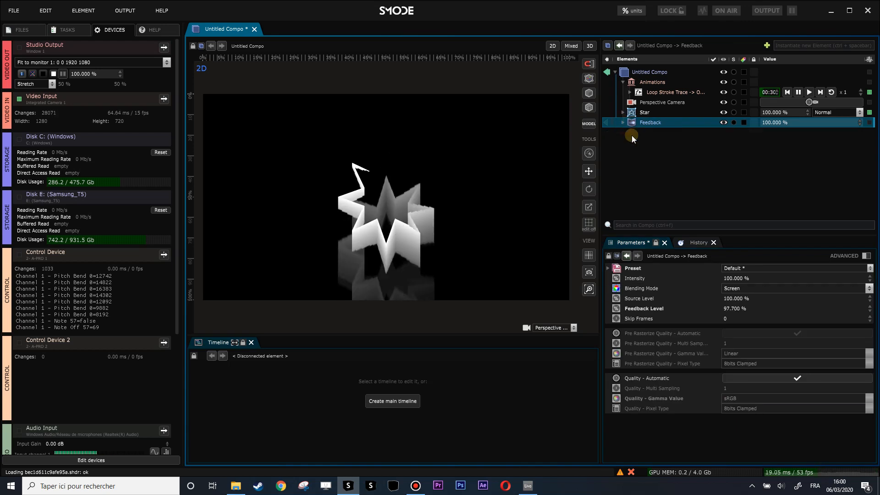
key("Delete")
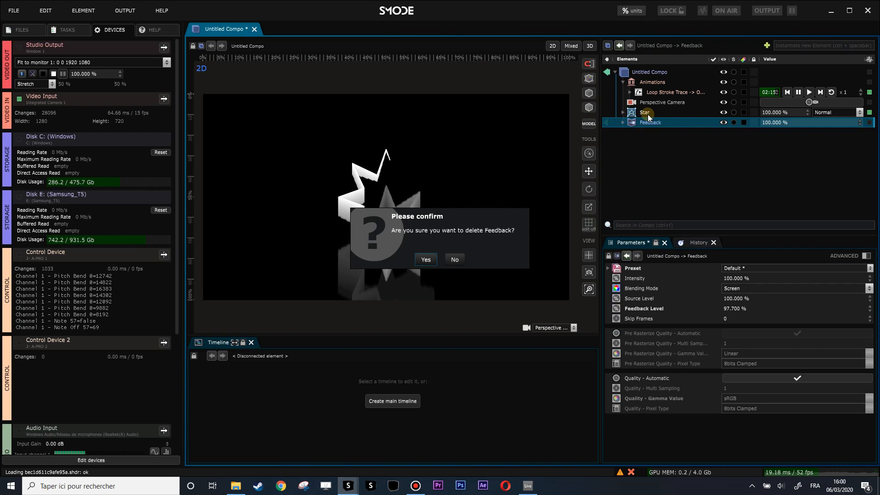
key("Return")
left_click(647, 114)
key("Delete")
key("Return")
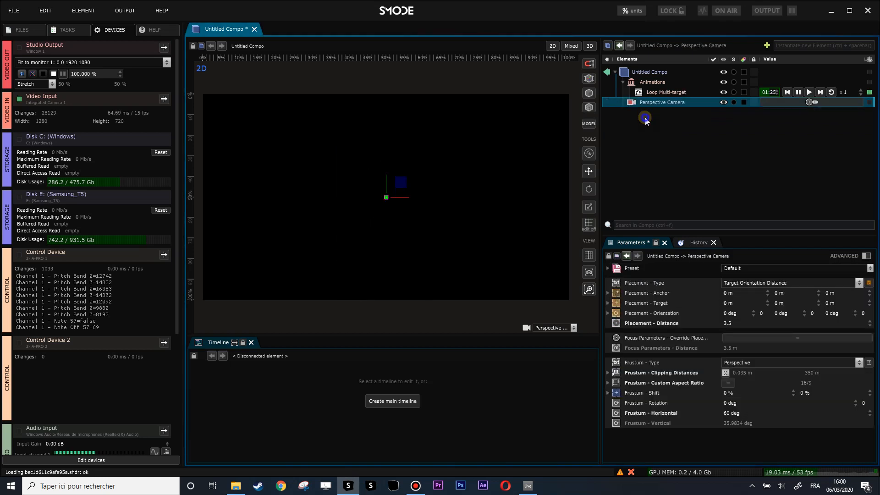
Step: Add a Geosphere 3D layer to the composition and collapse the Animations group
right_click(647, 115)
mouse_move(609, 156)
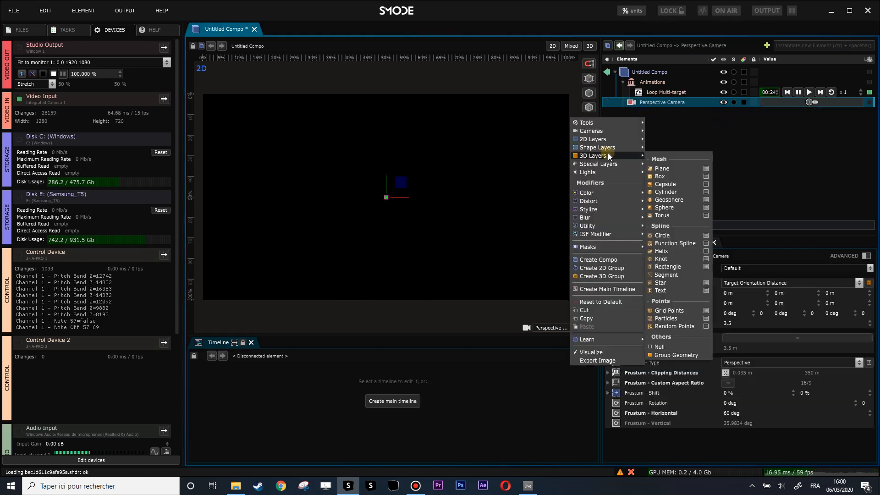
left_click(678, 199)
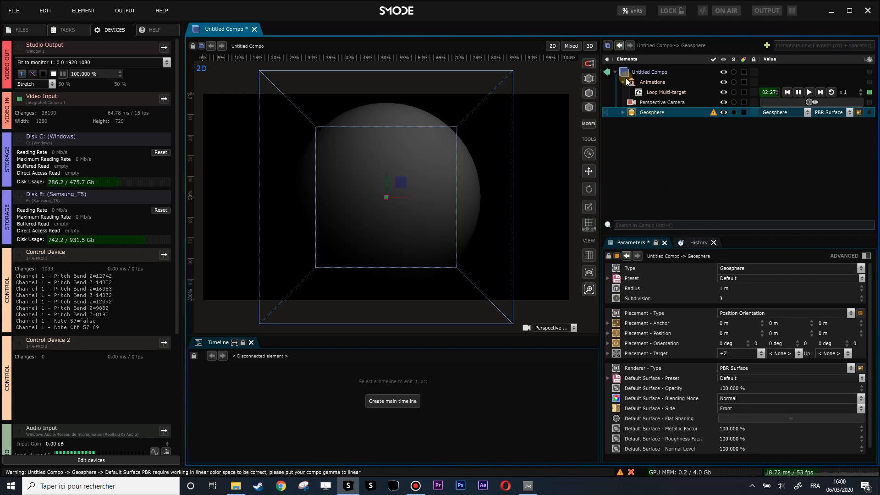
left_click(624, 82)
Step: Add a Thick Lines renderer to the geosphere and delete its Default Surface renderer
right_click(633, 106)
mouse_move(562, 208)
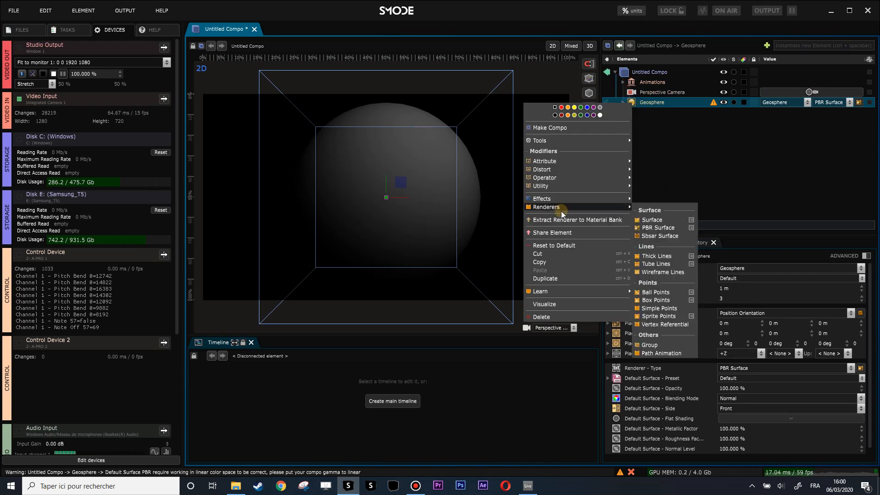
left_click(660, 257)
left_click(649, 111)
key("Delete")
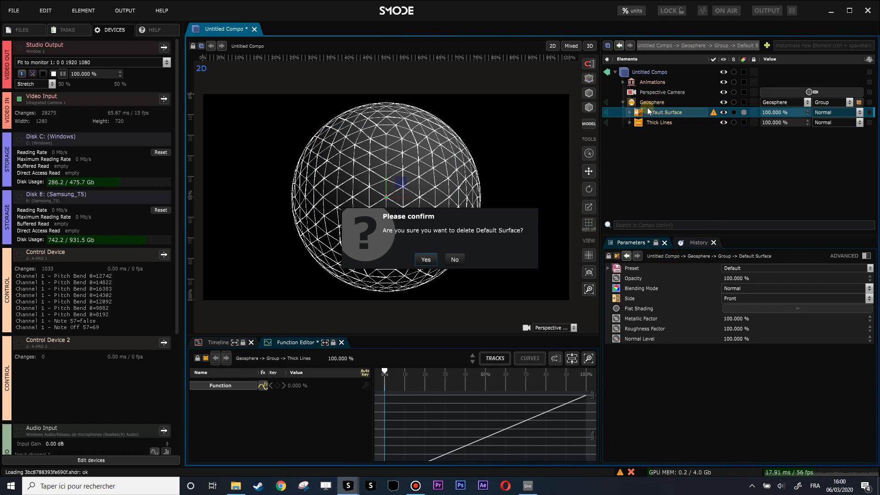
key("Return")
Step: Set the geosphere's subdivision to 0 and the thickness of its Thick Lines renderer to 78.1 px
left_click(646, 102)
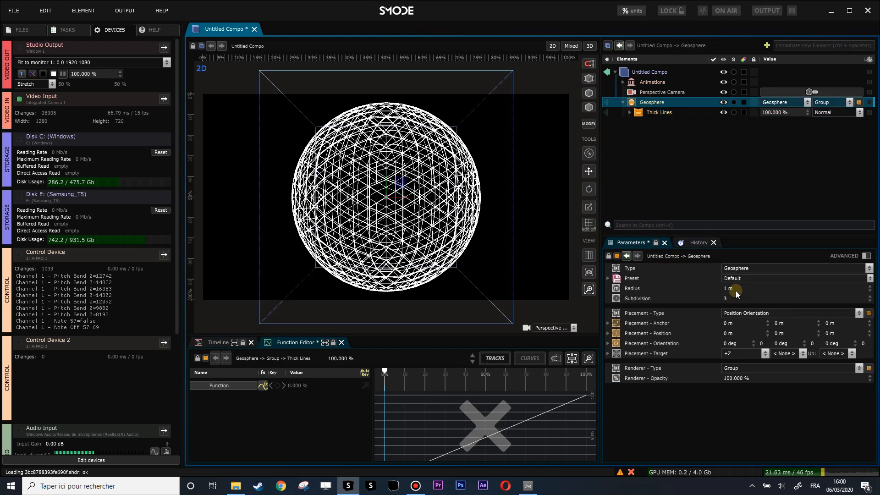
left_click_drag(730, 299, 730, 316)
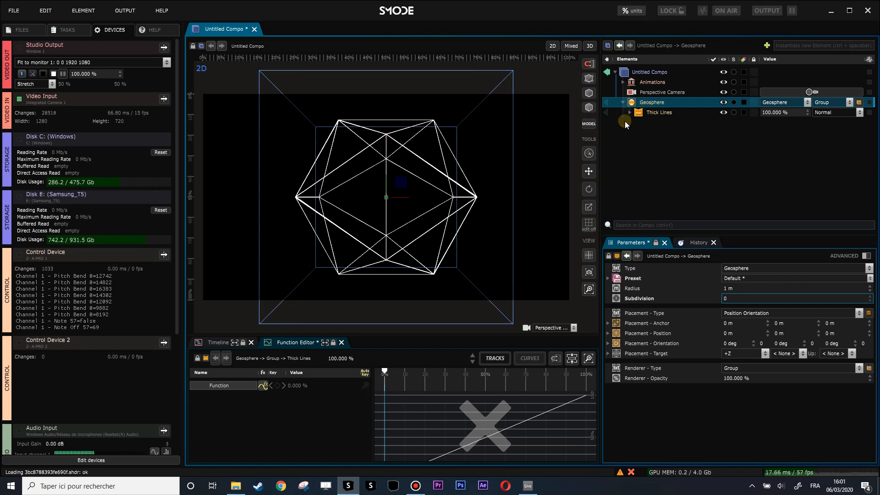
left_click(643, 113)
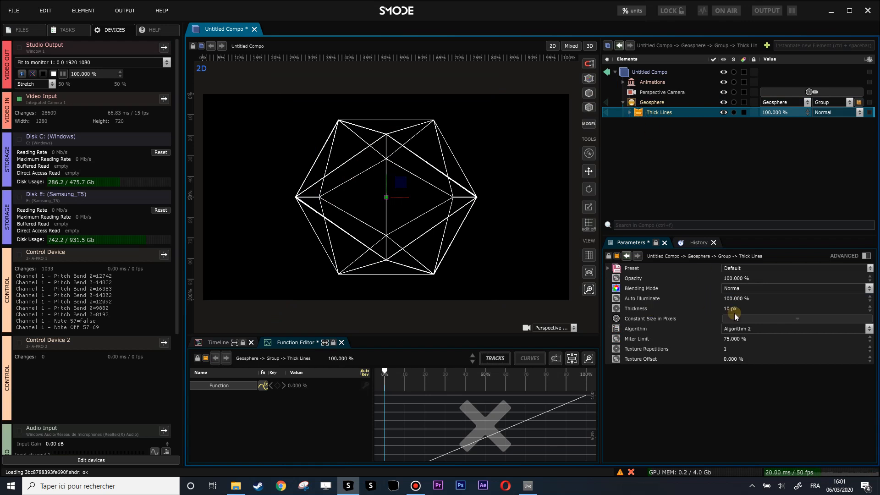
left_click_drag(734, 309, 734, 262)
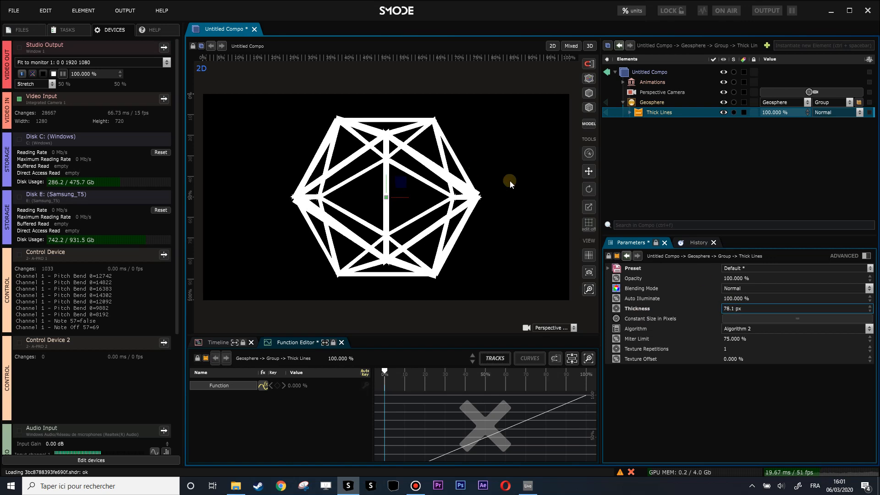
Step: Examine how the thick lines join at the geosphere's corners
scroll(513, 186, "up", 4)
scroll(513, 186, "up", 2)
left_click_drag(456, 196, 439, 303)
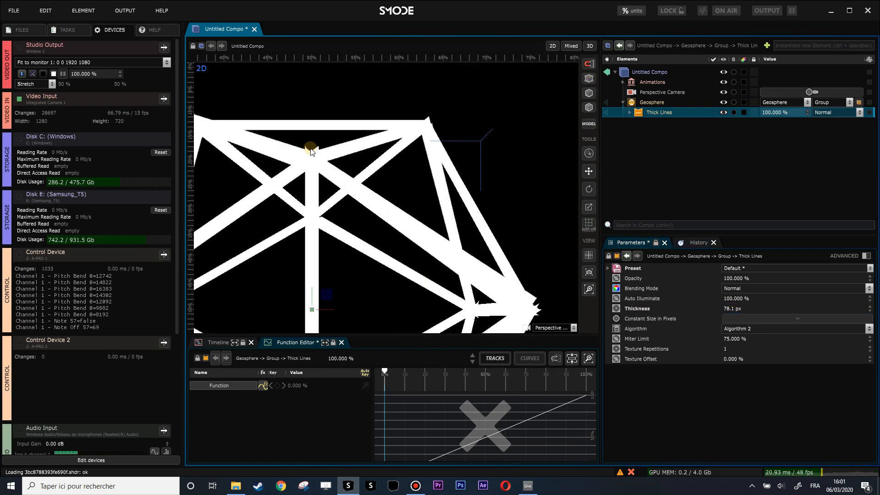
scroll(317, 152, "down", 6)
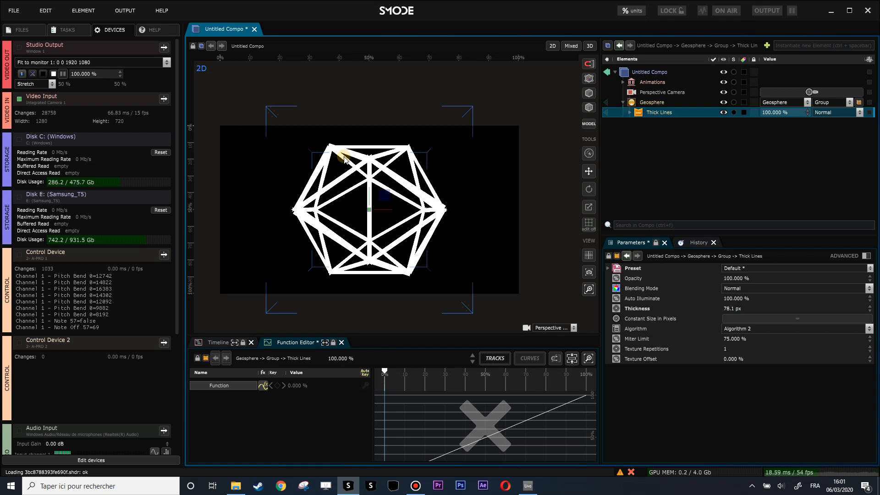
scroll(400, 168, "up", 2)
scroll(424, 166, "down", 1)
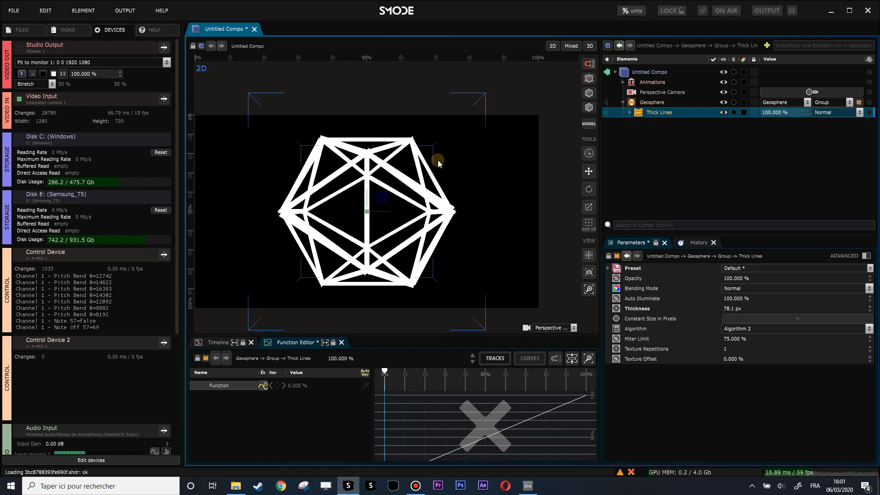
left_click_drag(426, 166, 442, 159)
Step: Try Algorithm 1 for the Thick Lines renderer and settle on Algorithm 3
left_click(641, 330)
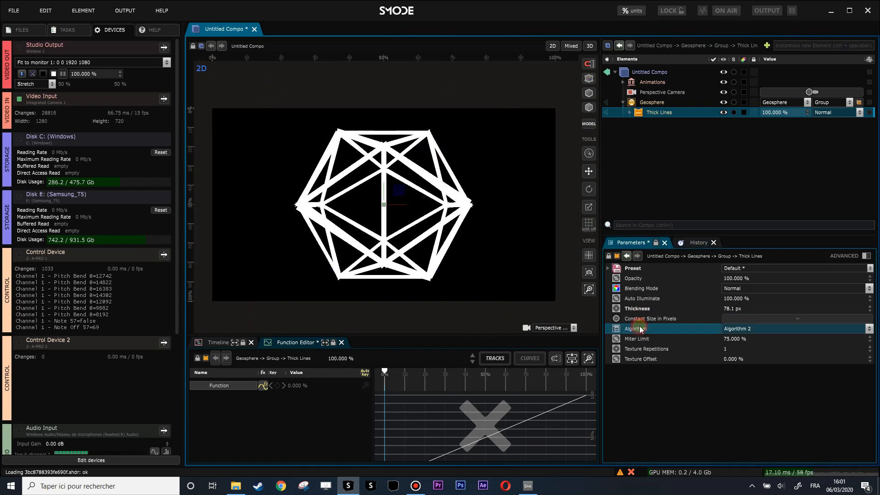
left_click(745, 333)
left_click(746, 339)
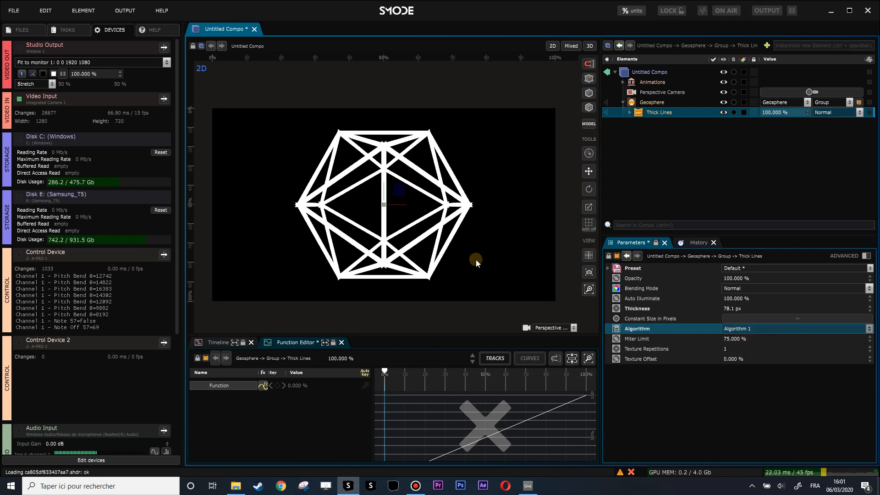
scroll(731, 335, "down", 2)
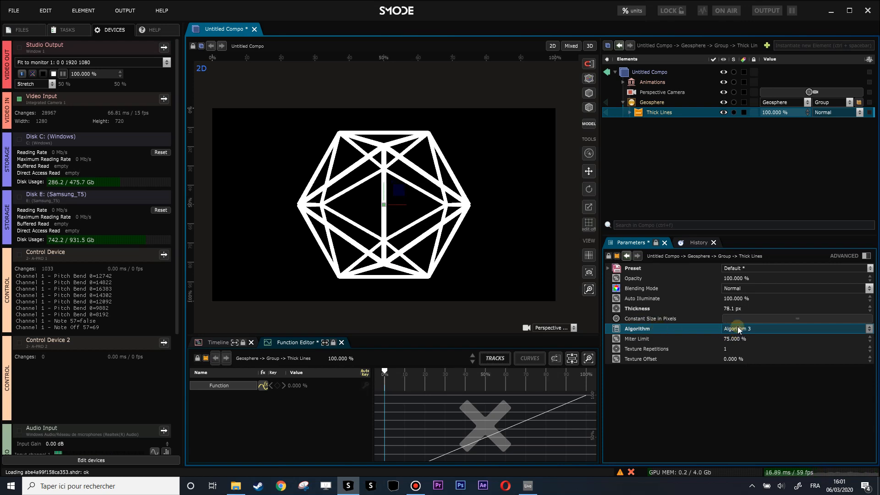
Step: Enable Constant Size in Pixels for the Thick Lines renderer and set its thickness to 14.91 px
left_click(627, 319)
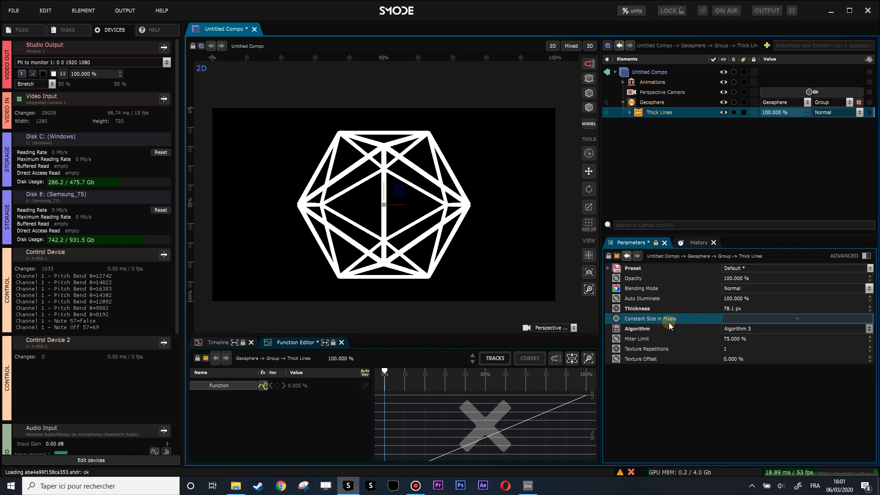
left_click(780, 322)
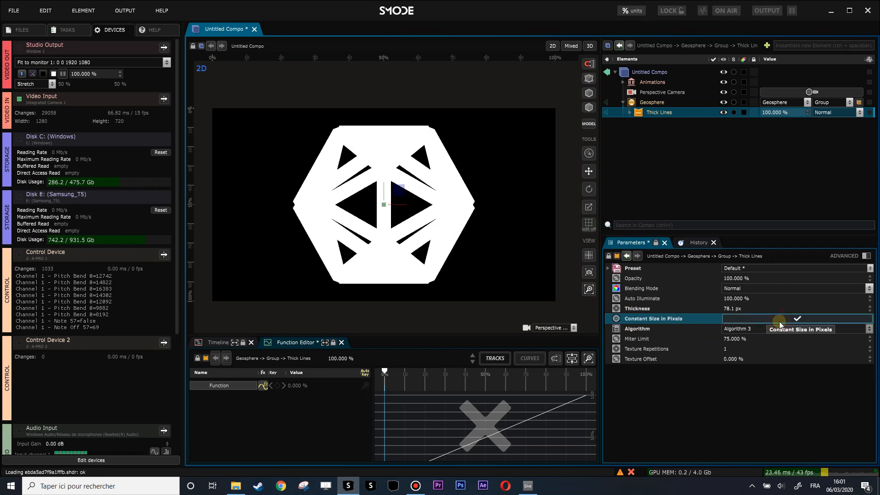
left_click_drag(751, 309, 751, 348)
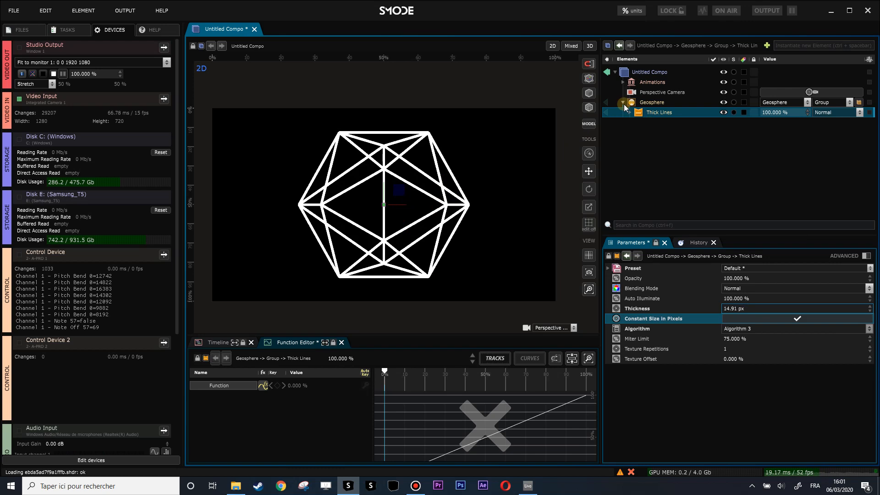
Step: Examine the Thick Lines renderer's Uniform map, its Texture Coordinates function and the Texture Coordinate mask beneath it
left_click(629, 115)
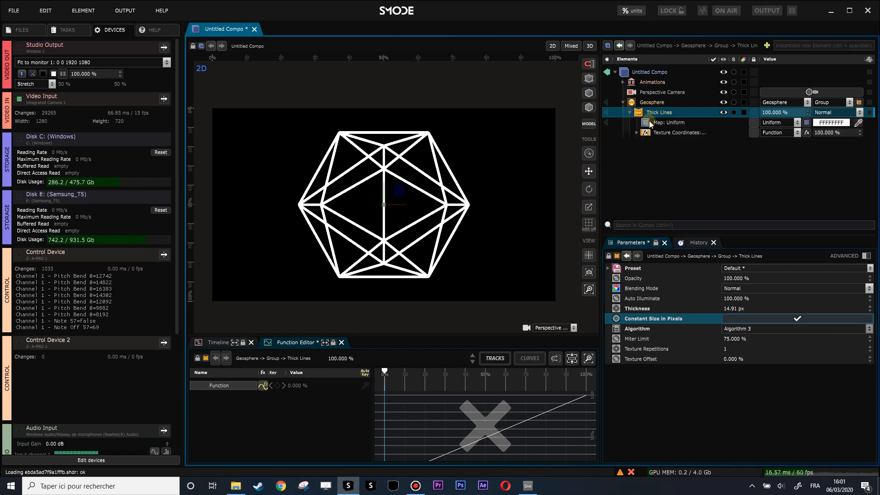
left_click(660, 124)
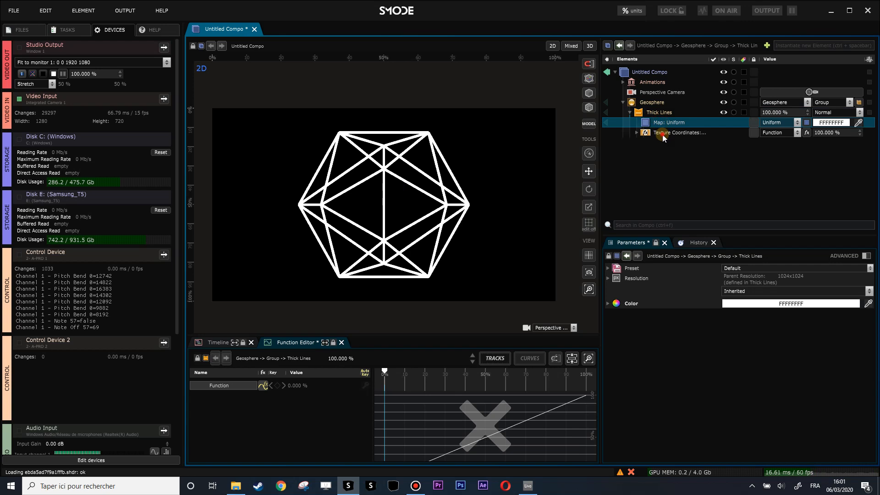
left_click(663, 135)
left_click(662, 125)
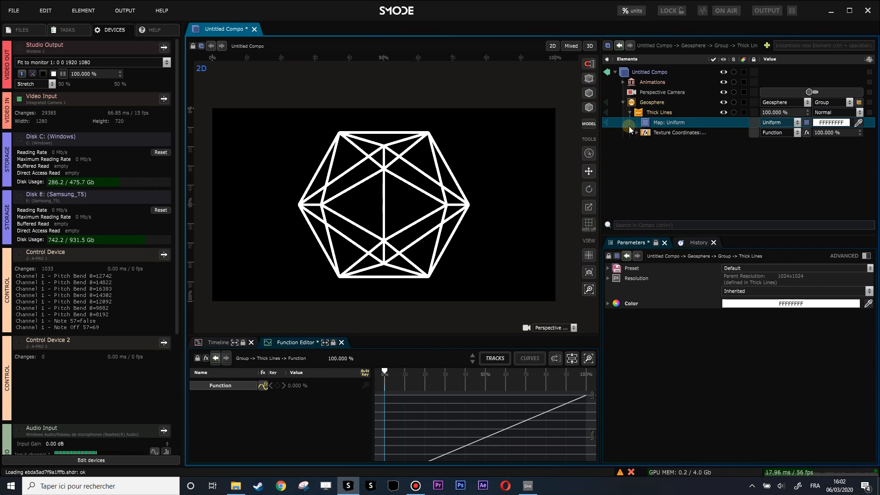
scroll(447, 168, "up", 3)
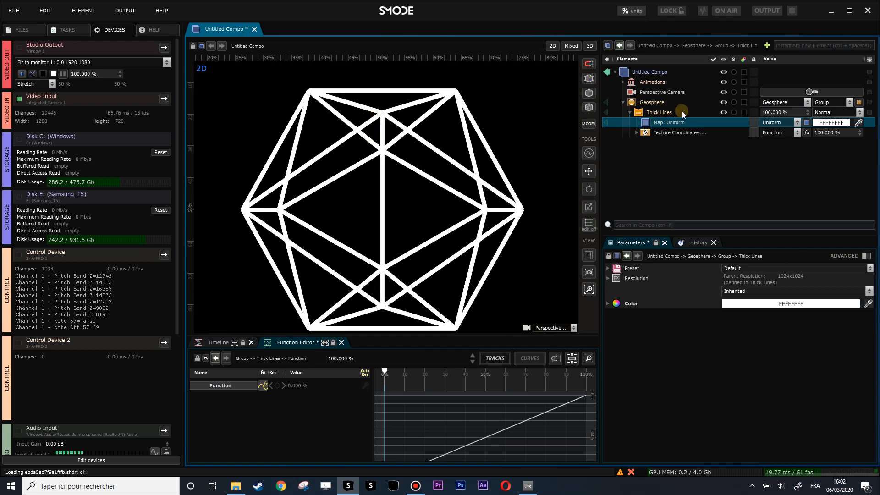
left_click(637, 133)
left_click(672, 134)
left_click(677, 142)
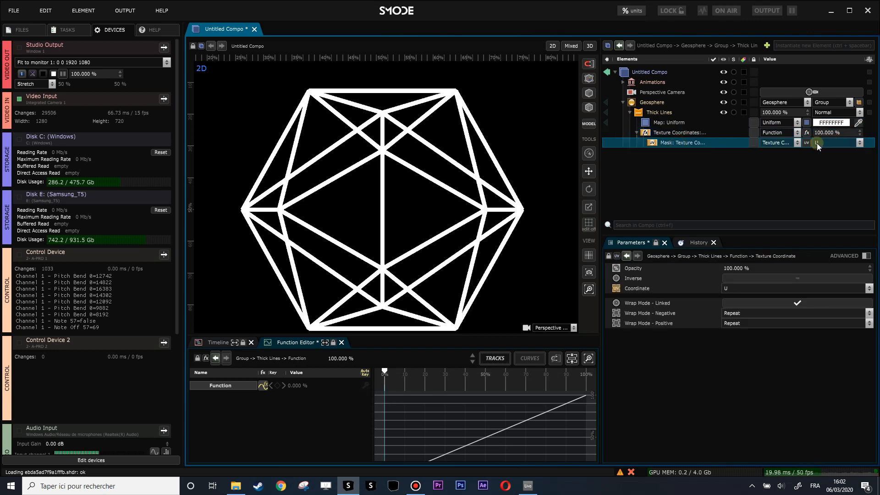
left_click(695, 133)
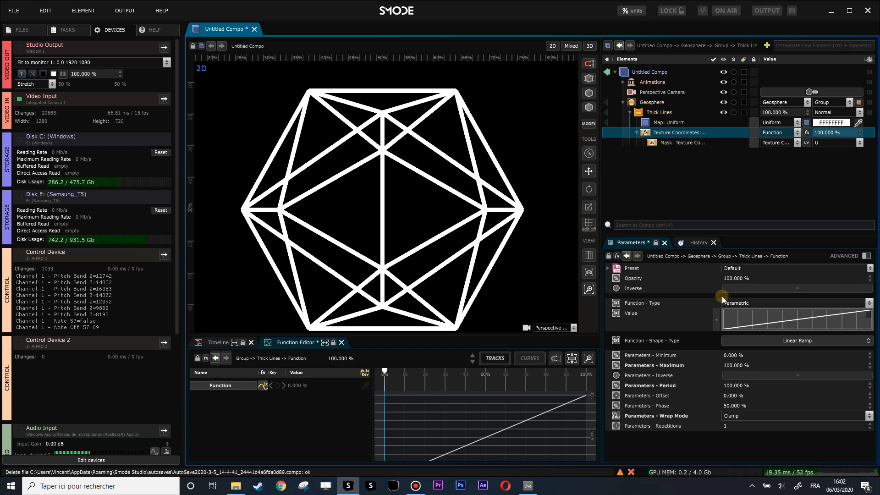
Step: Change the Thick Lines map from Uniform to Gradient and make the gradient Linear
left_click(672, 124)
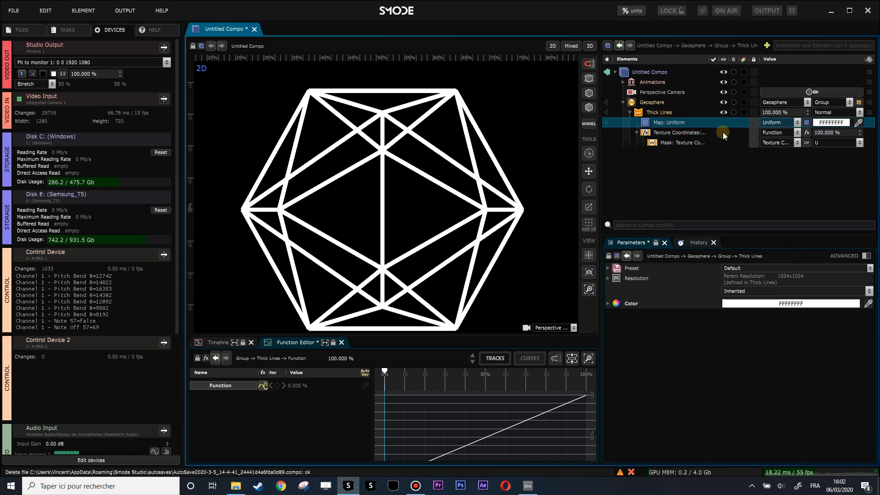
left_click(775, 123)
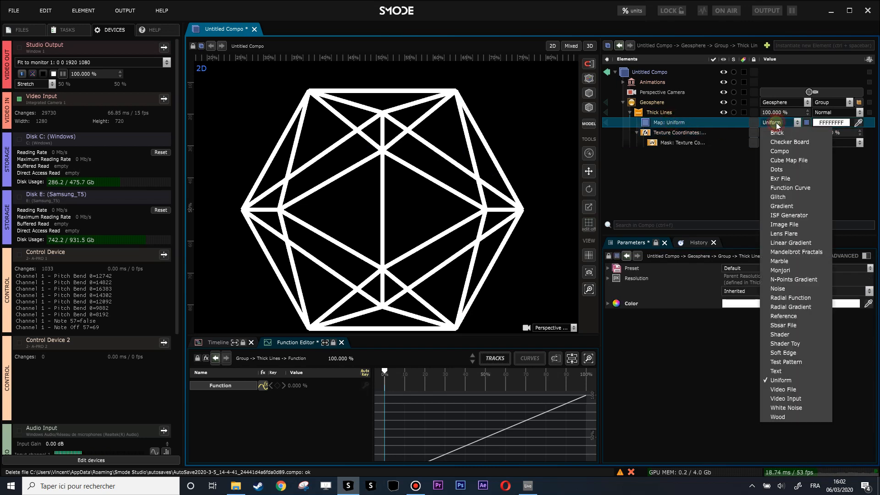
left_click(794, 204)
left_click(785, 305)
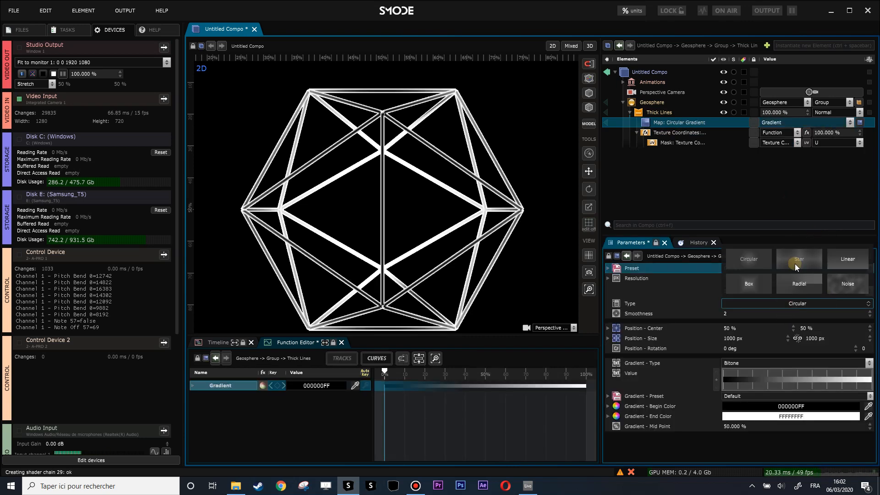
left_click(848, 259)
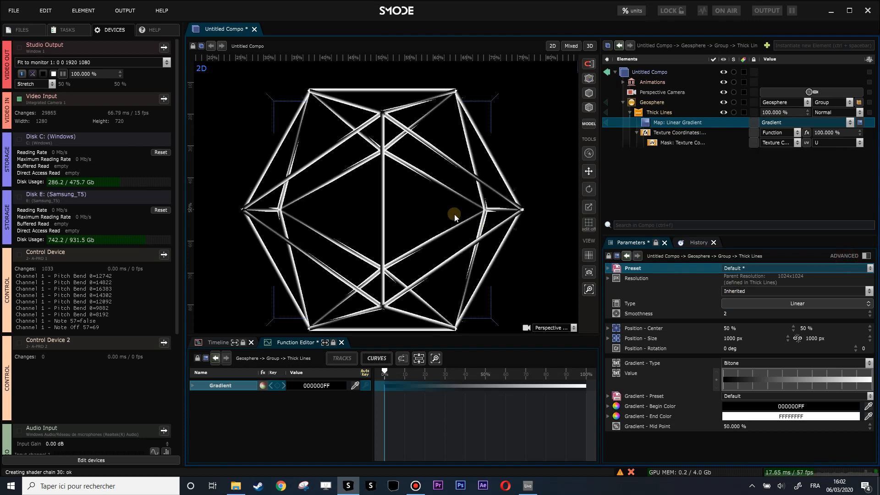
Step: Visualize the linear gradient map on its own, return to the composition and look through the gradient's presets
left_click(608, 123)
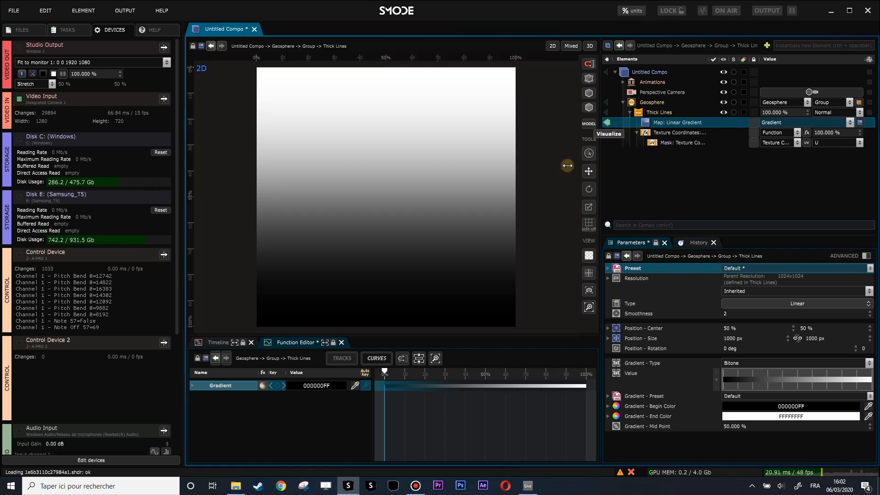
left_click(608, 123)
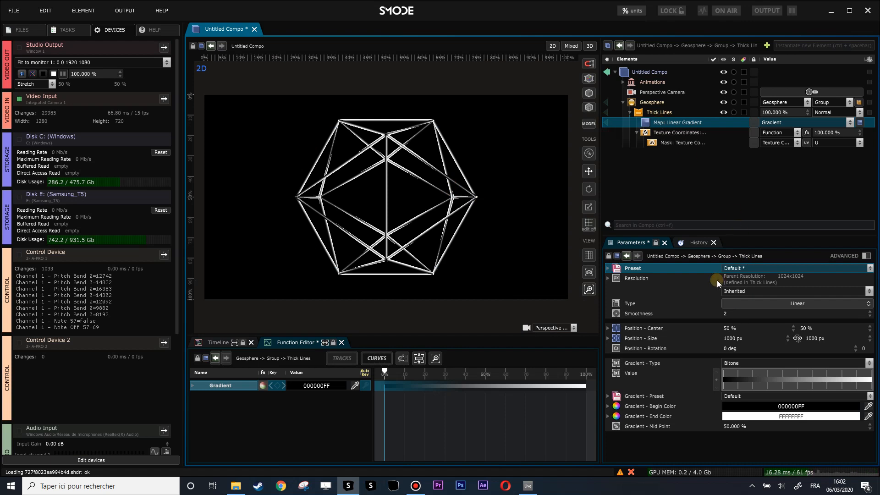
left_click(749, 269)
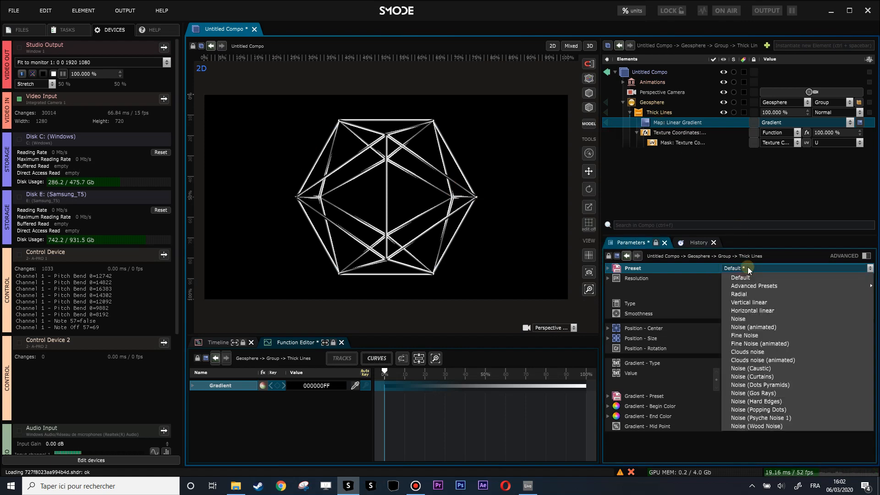
left_click(747, 267)
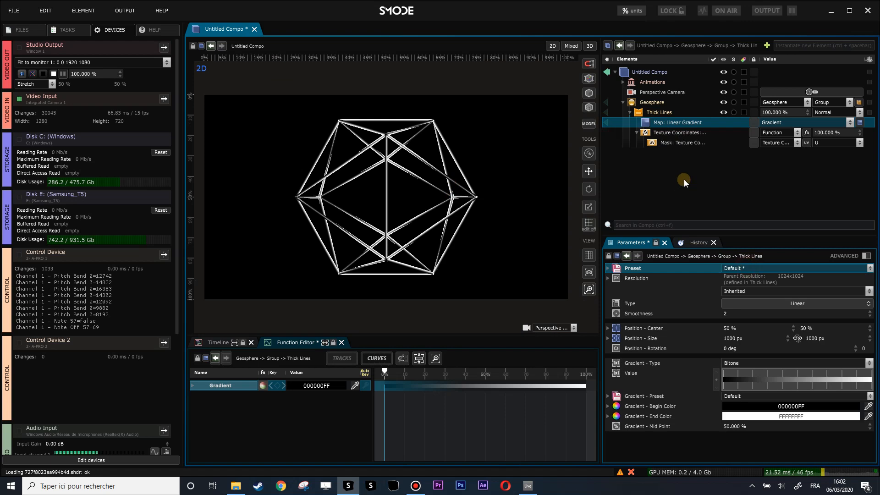
Step: Add a 2D Transform modifier to the linear gradient map, rotate it 90 degrees and check the result in the composition
left_click(606, 121)
right_click(606, 122)
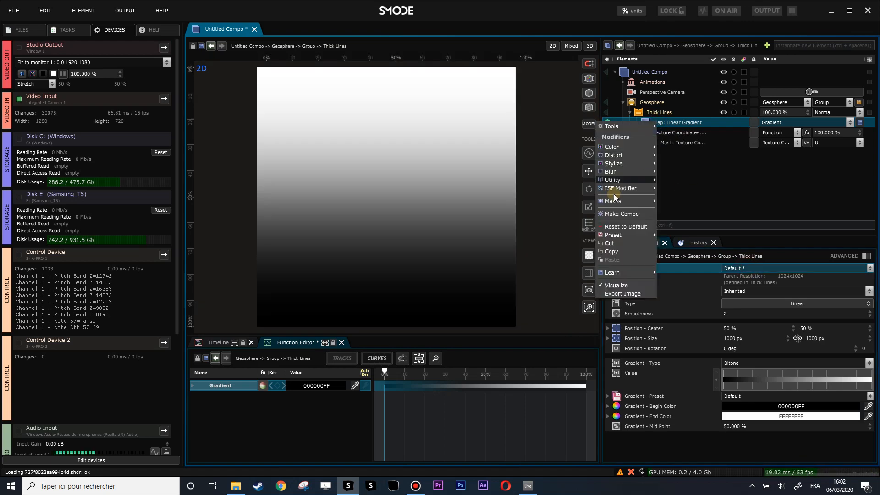
mouse_move(641, 155)
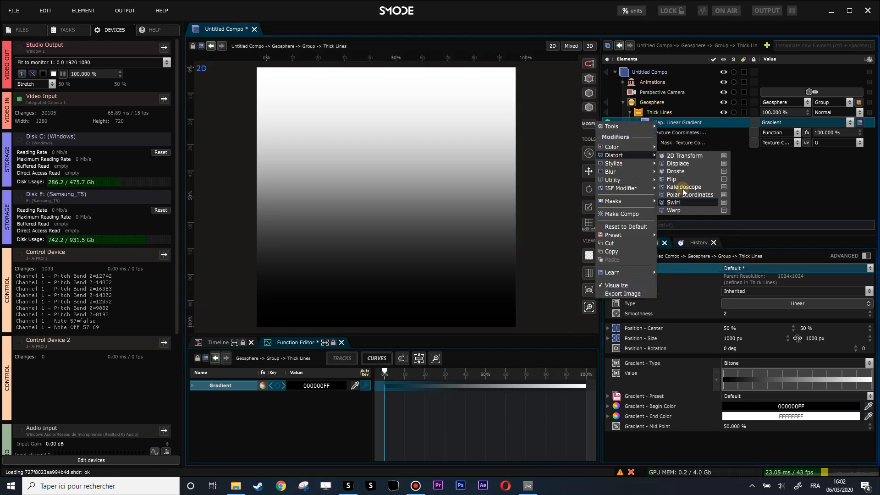
left_click(679, 157)
double_click(730, 345)
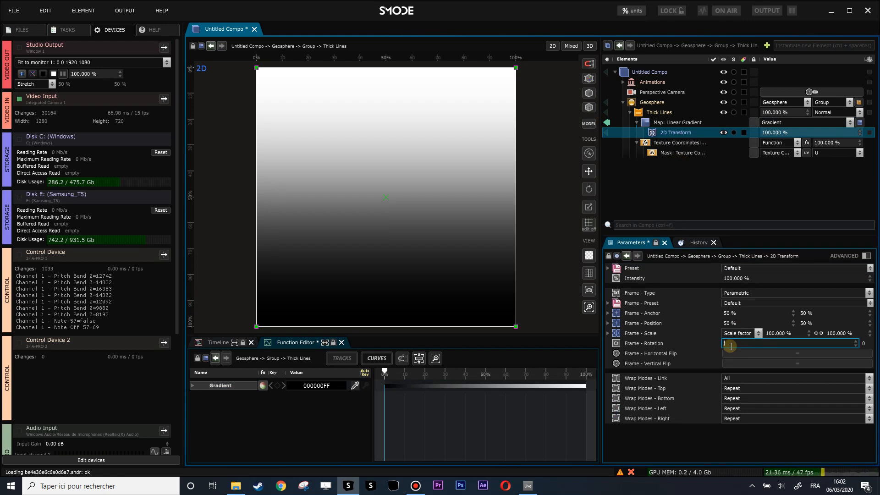
type("90")
key("Return")
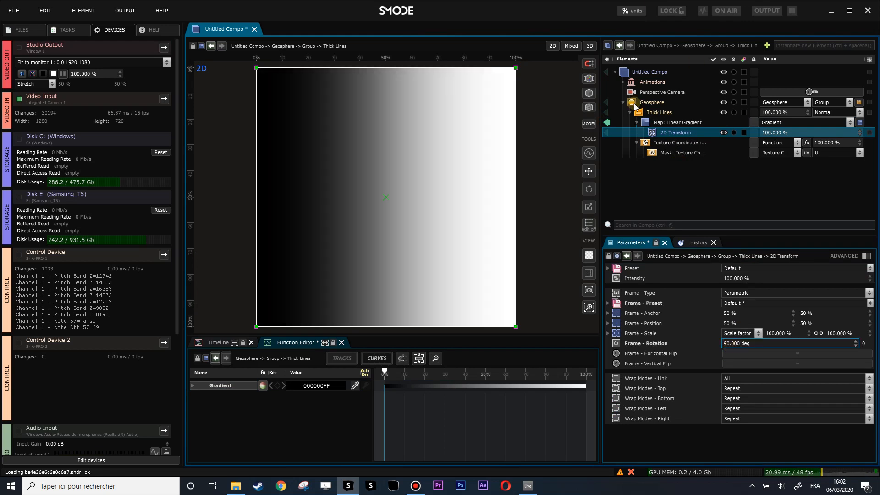
left_click(607, 121)
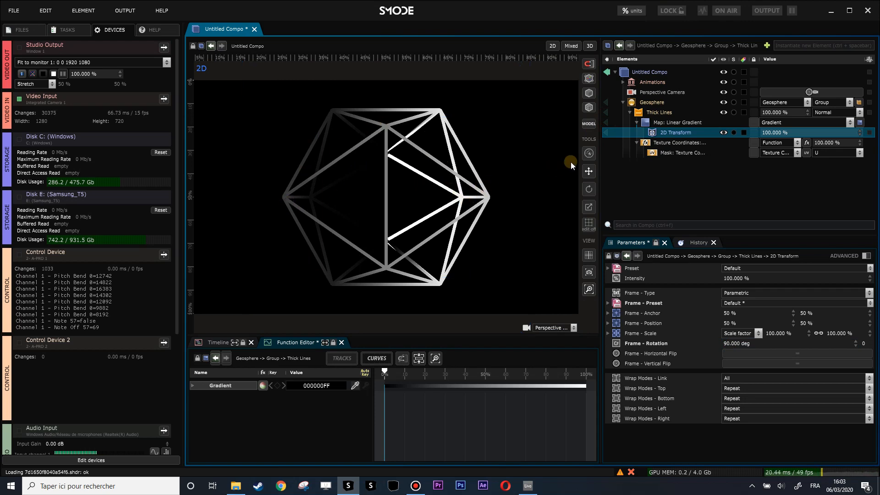
Step: Try V, UV angle, X and Y as the coordinate of the Texture Coordinate mask and settle on Z
left_click(823, 152)
left_click(831, 170)
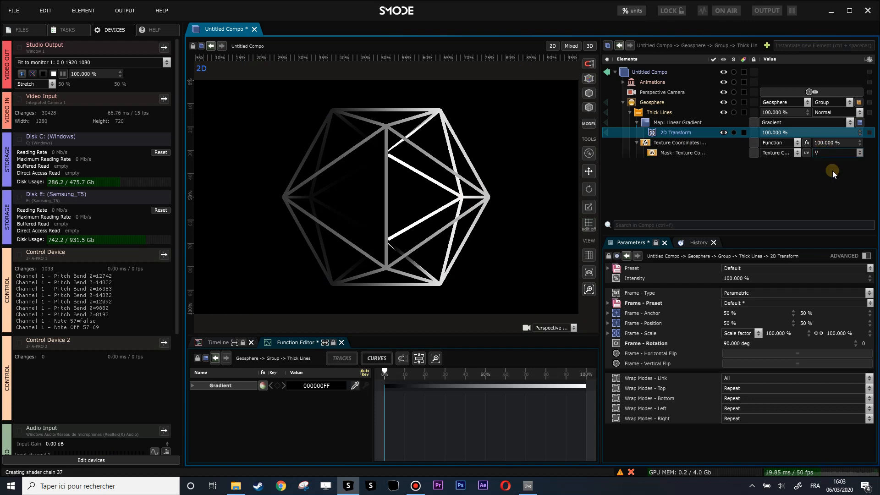
left_click(835, 152)
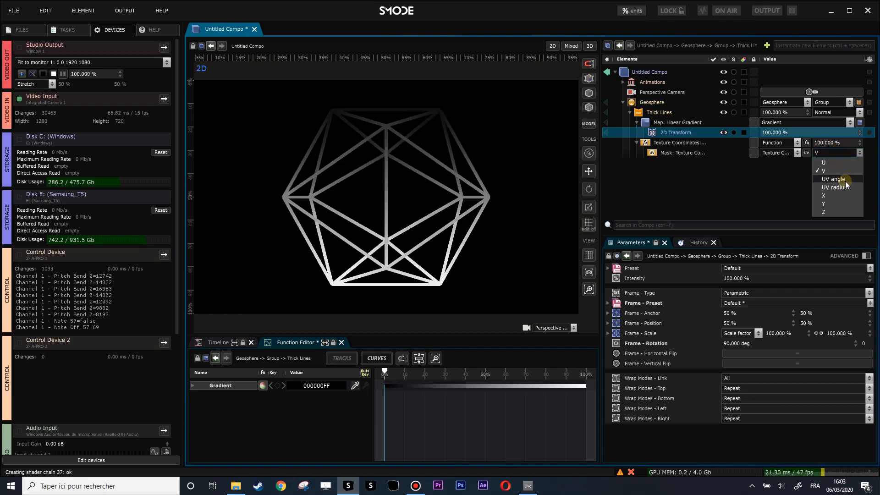
left_click(846, 181)
left_click(835, 153)
left_click(831, 197)
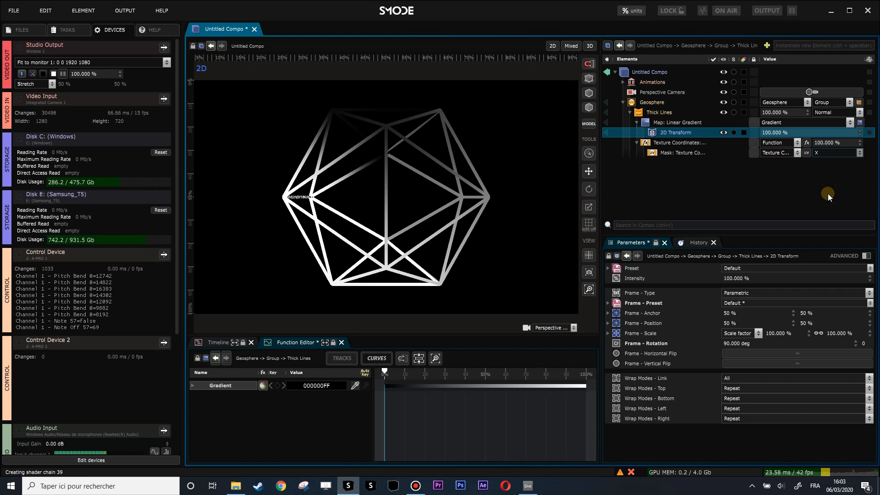
left_click(819, 154)
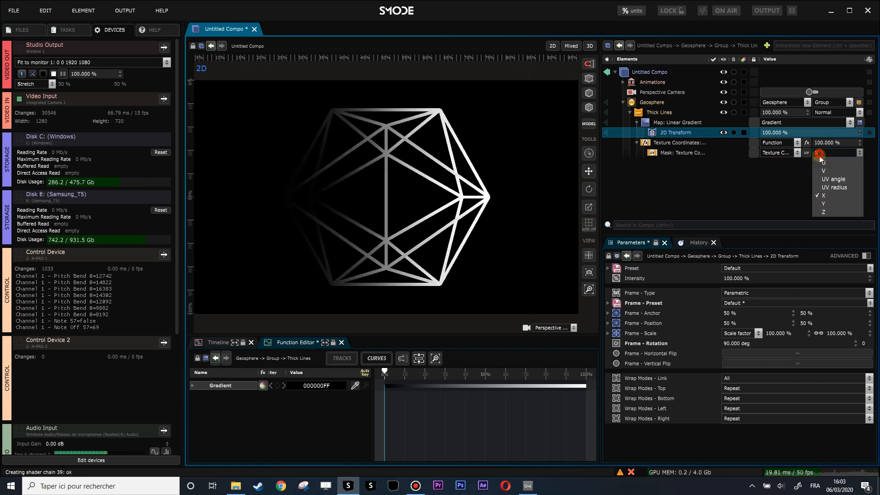
left_click(828, 205)
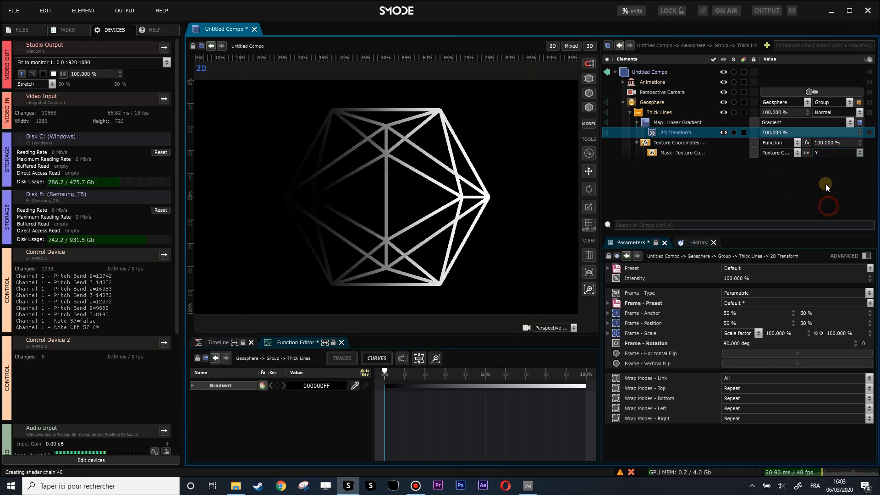
left_click(827, 151)
left_click(837, 213)
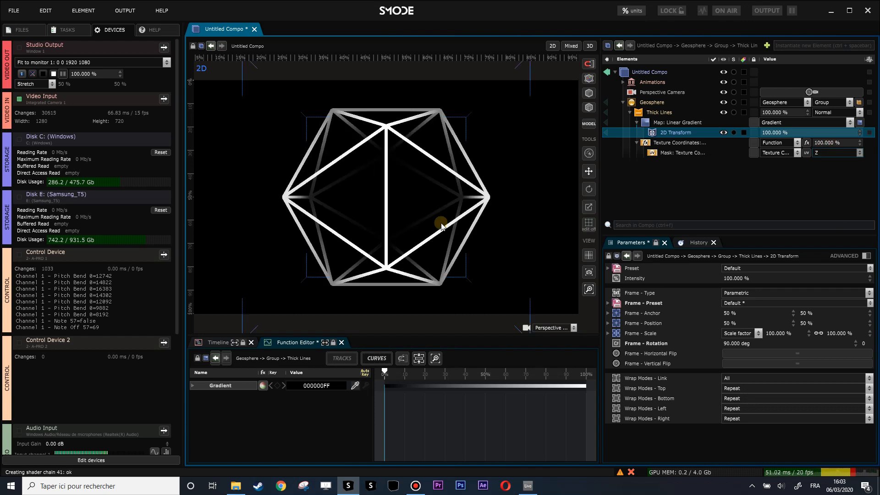
Step: Add a second 2D Transform modifier to the linear gradient map of the Thick Lines
left_click(665, 123)
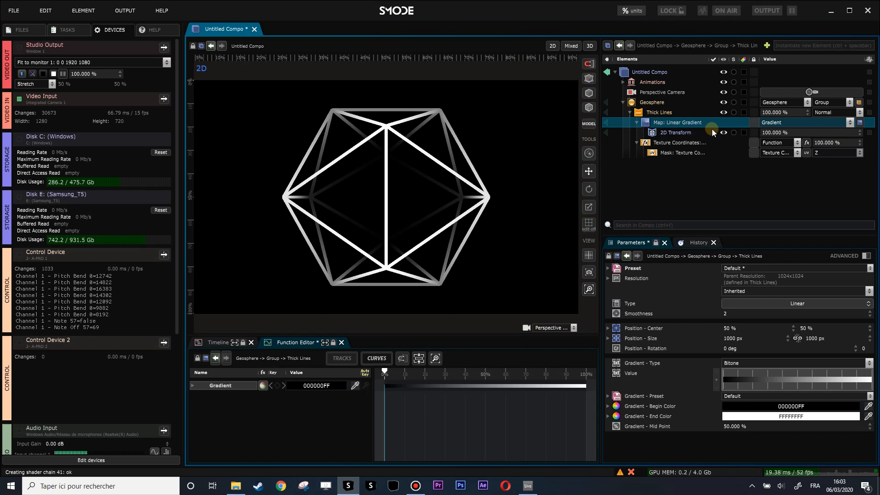
left_click(357, 198)
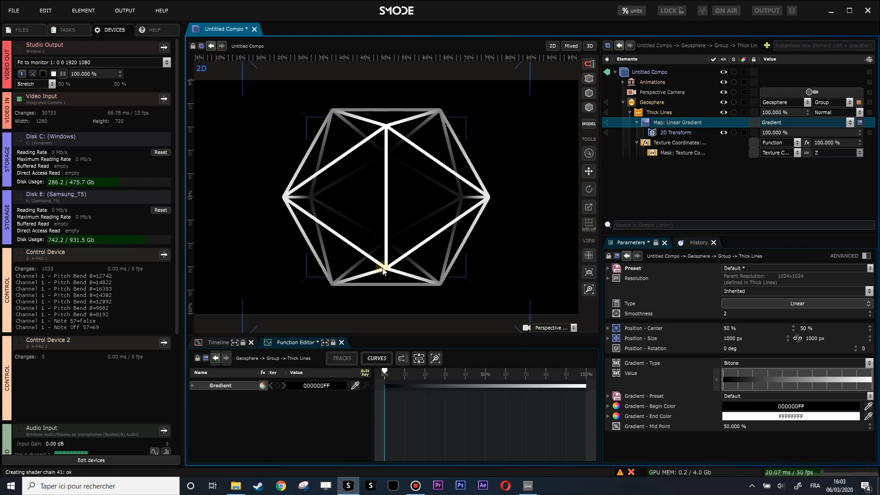
left_click(666, 122)
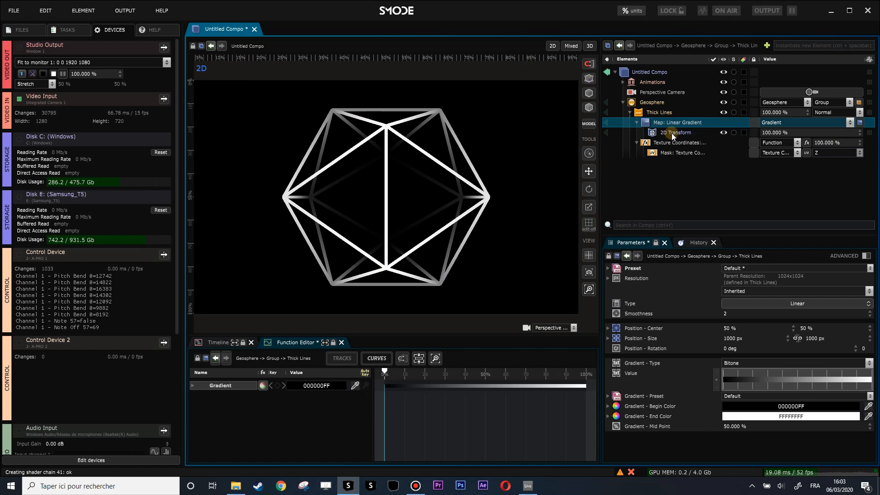
right_click(653, 122)
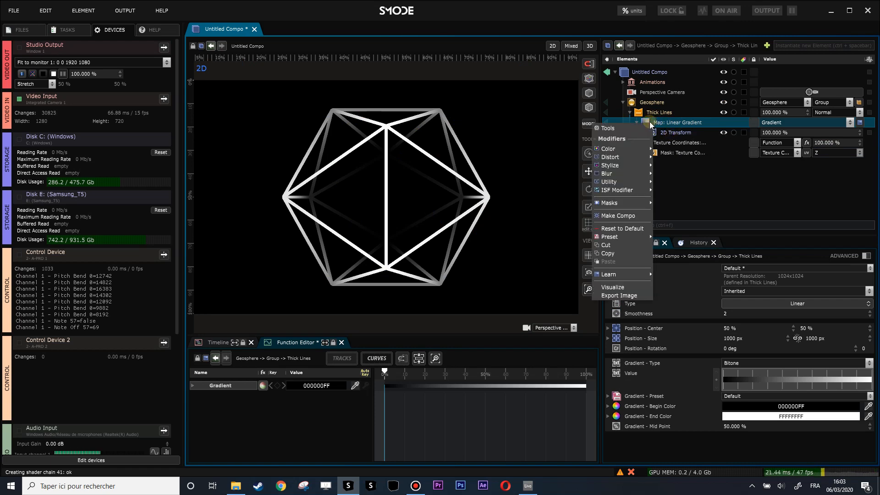
mouse_move(622, 175)
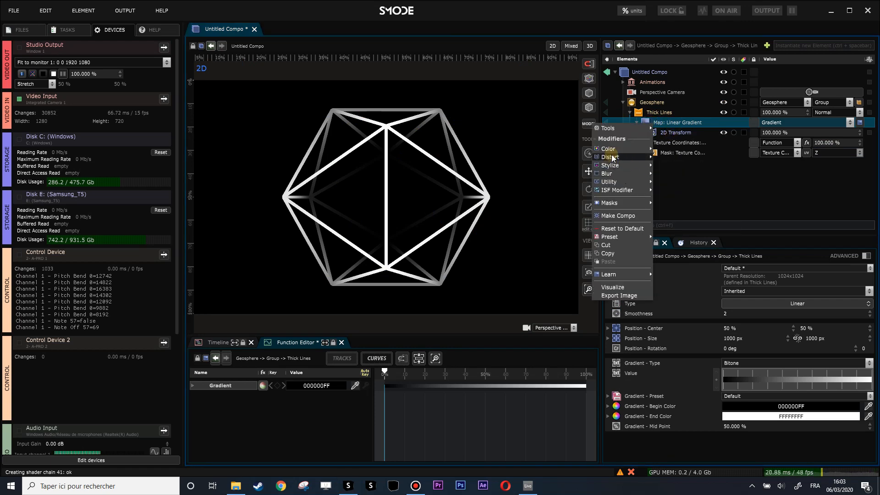
mouse_move(641, 157)
left_click(679, 158)
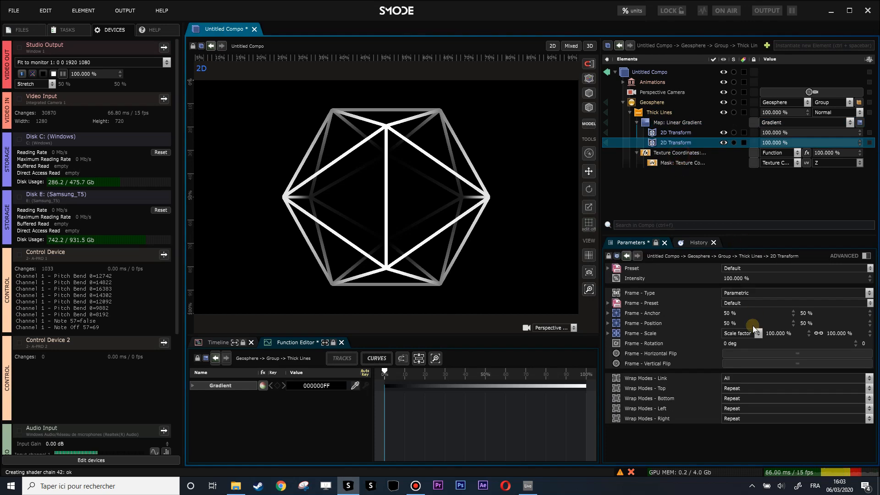
Step: Unlink the new 2D Transform's scale, reduce its horizontal scale to 6% and visualize the gradient map on its own
left_click(817, 333)
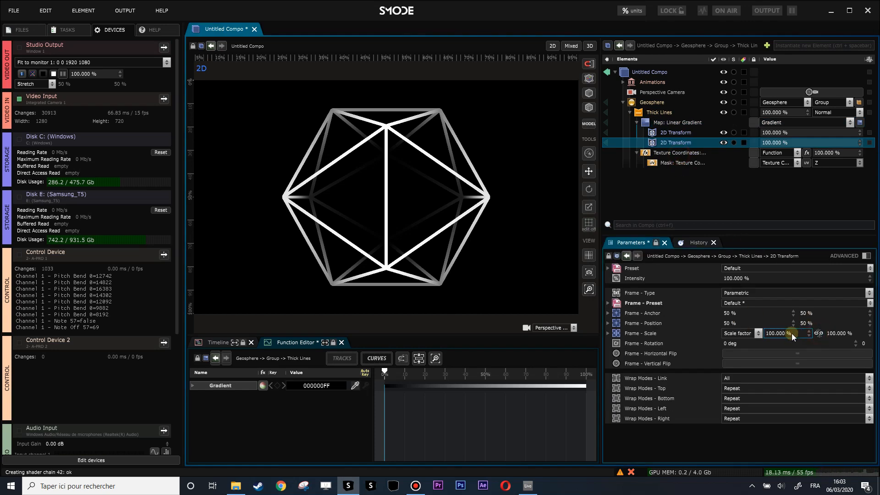
left_click_drag(787, 334, 787, 367)
left_click(609, 124)
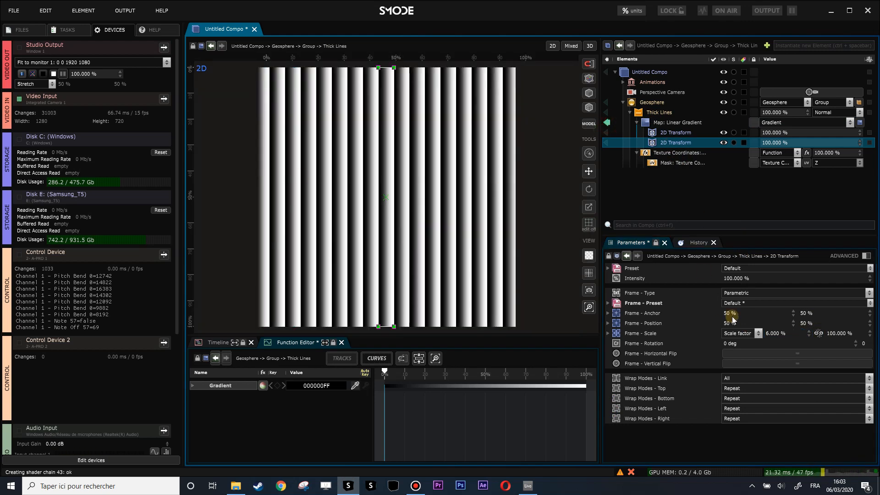
Step: Animate the new 2D Transform's horizontal position with a loop at speed 0.46 and view the result in the composition
mouse_move(733, 323)
left_mouse_down()
mouse_move(733, 311)
mouse_move(733, 322)
left_mouse_up()
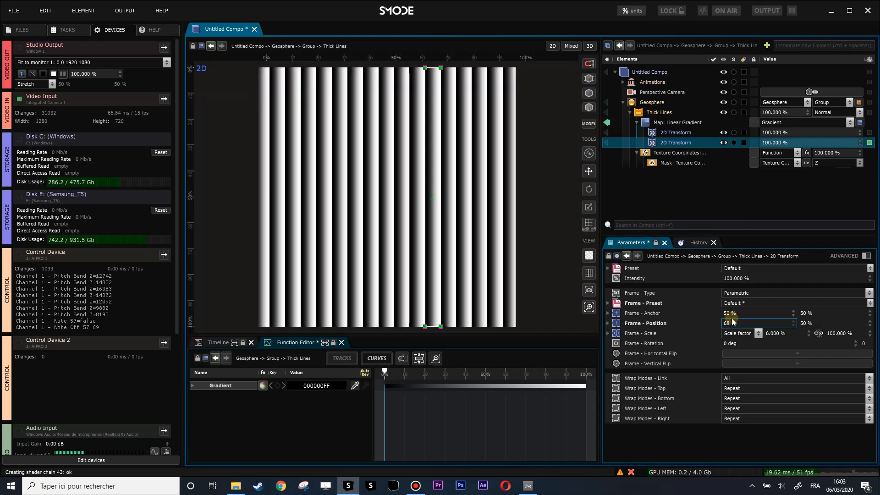
right_click(731, 323)
left_click(678, 301)
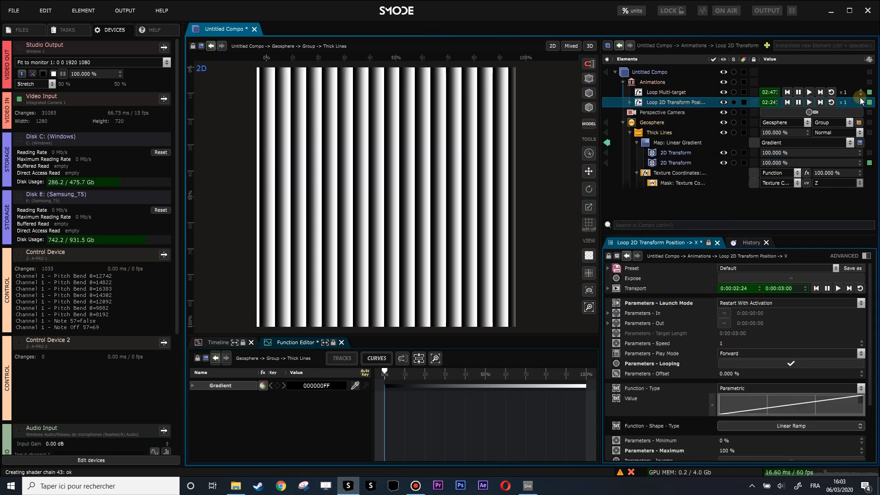
left_click_drag(848, 105, 832, 109)
left_click(606, 145)
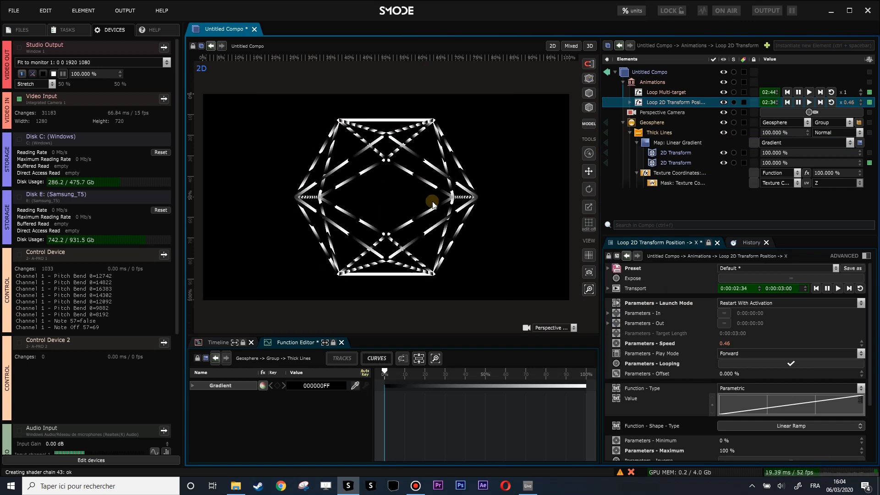
scroll(498, 142, "up", 1)
Step: Change the Thick Lines map from Gradient to Uniform and make its color white (FFFFFFFF)
left_click(797, 143)
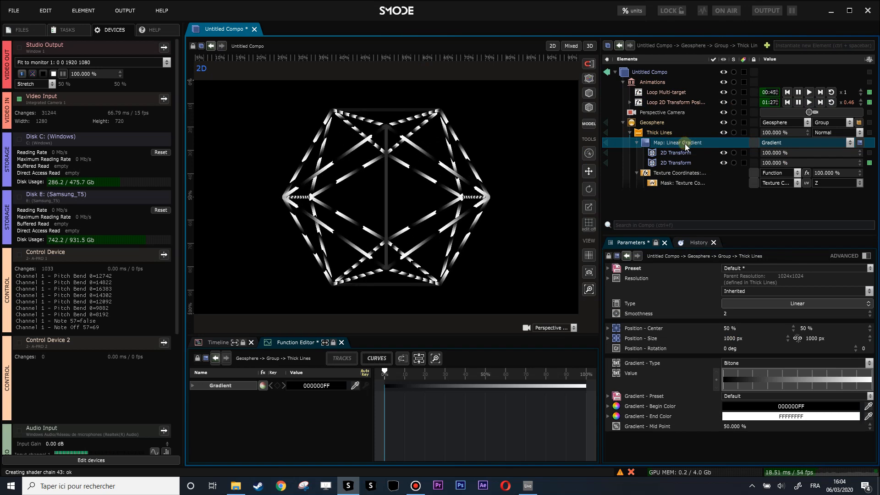
left_click(764, 144)
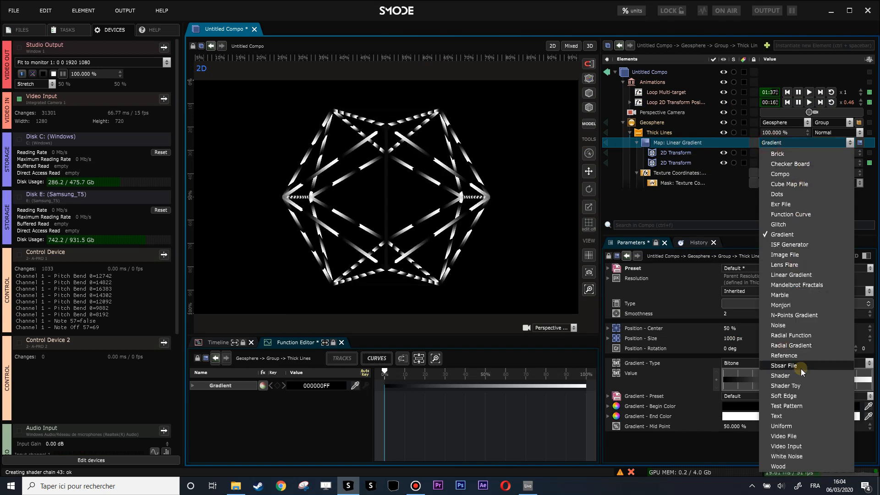
left_click(789, 426)
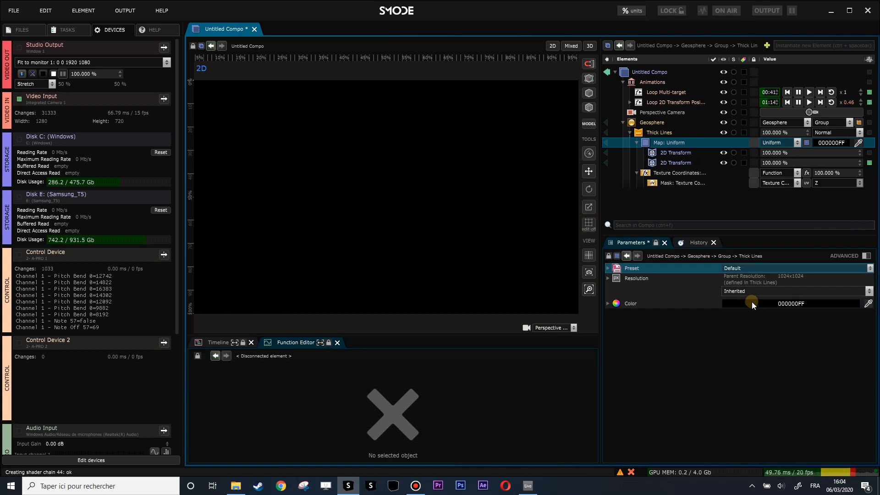
left_click(752, 303)
left_click_drag(742, 339, 724, 316)
Step: Delete both 2D Transform modifiers from the Uniform map and return to the composition view
left_click(674, 157)
left_click(607, 143)
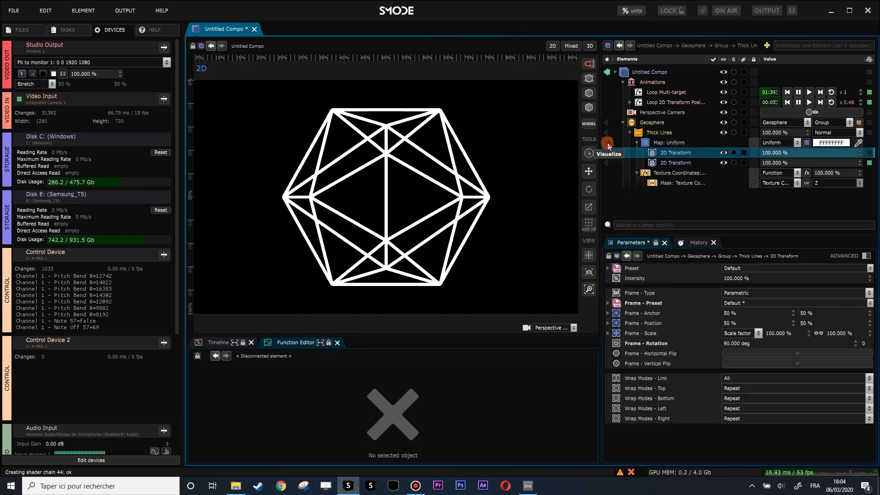
left_click(686, 161, "ctrl")
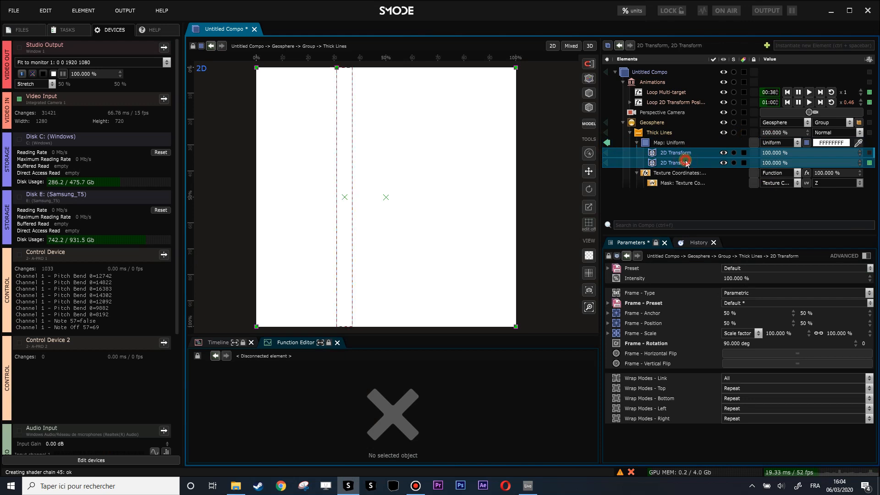
key("Delete")
key("Return")
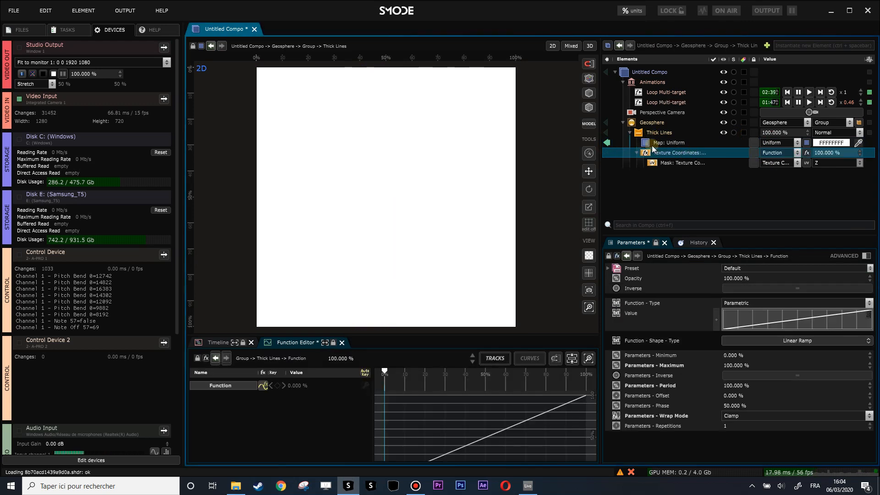
left_click(607, 143)
Step: Add a Placement Mask to the Uniform map and visualize the map on its own
left_click(655, 145)
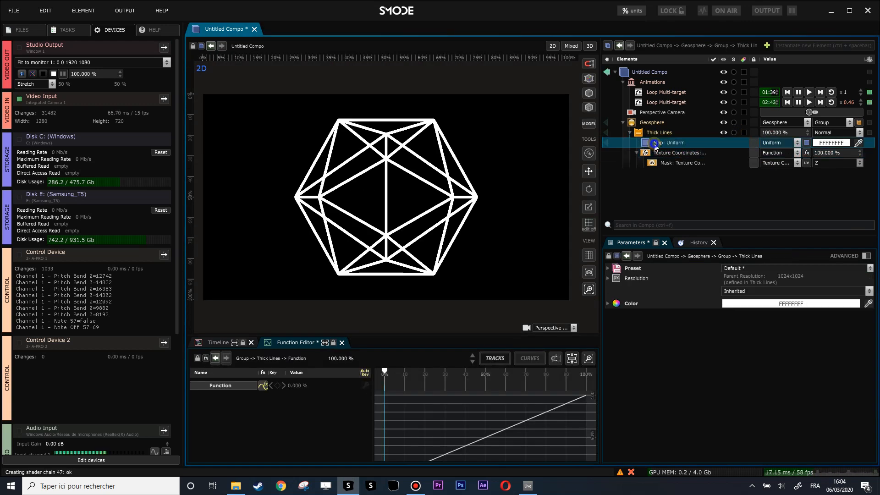
right_click(654, 145)
mouse_move(568, 224)
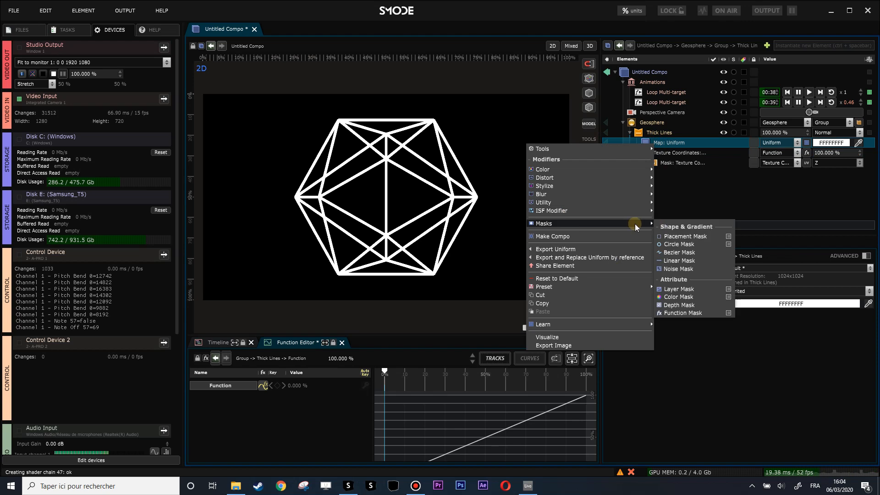
left_click(674, 236)
left_click(606, 145)
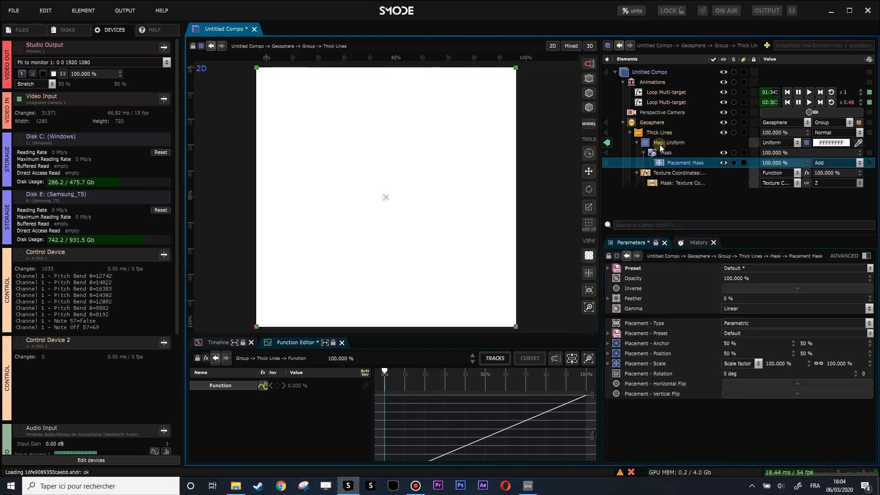
Step: Group the masked Uniform map into a Compo, then export it and replace it by reference
left_click(658, 145)
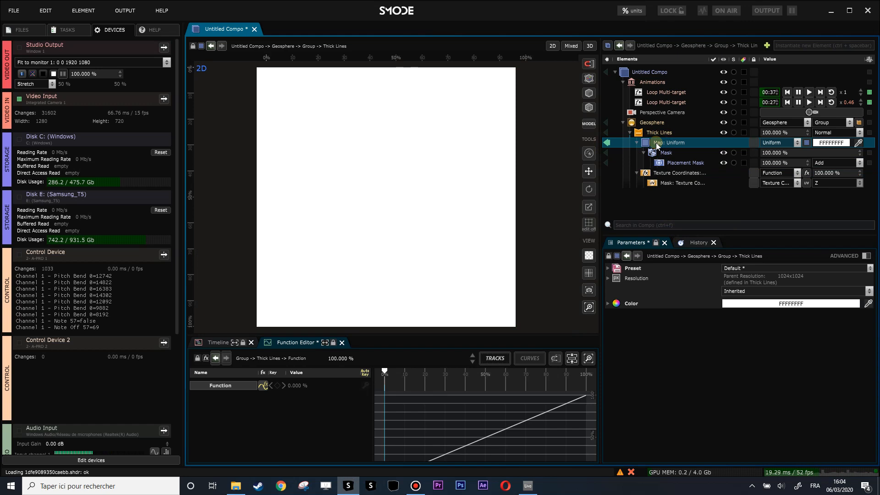
key("ctrl+g")
right_click(656, 146)
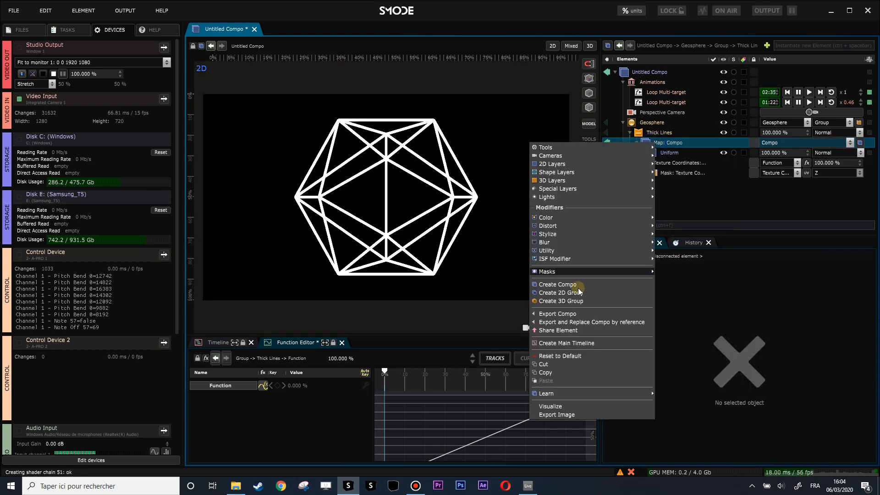
left_click(556, 323)
Step: Add a reference layer of the Compo below the Geosphere and shrink it to about 25% in the image's upper-left corner
left_click(622, 133)
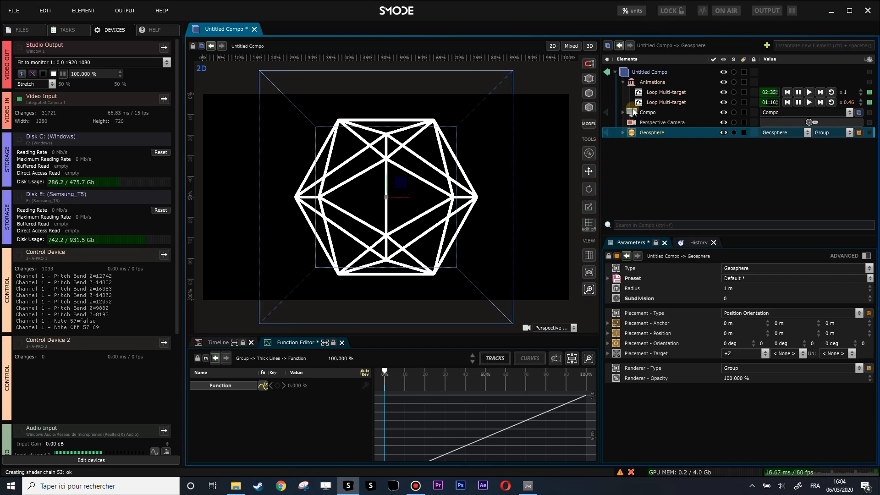
left_click_drag(634, 130, 634, 155)
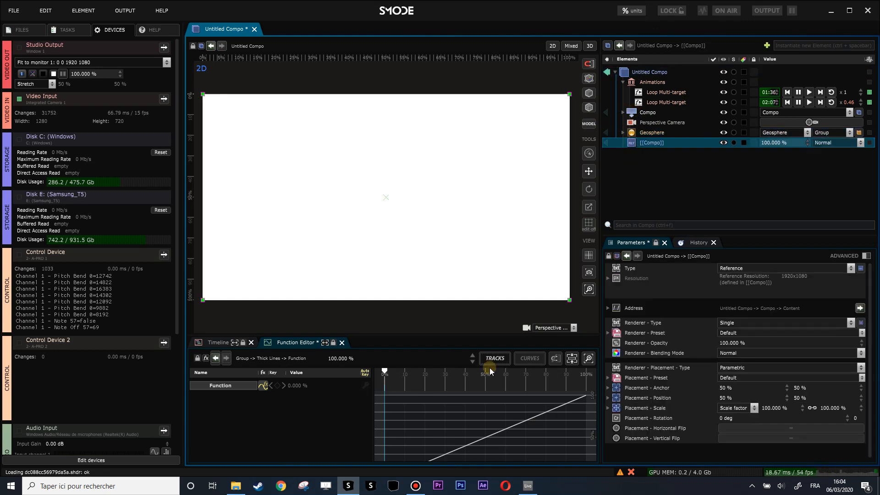
left_click_drag(568, 298, 307, 155)
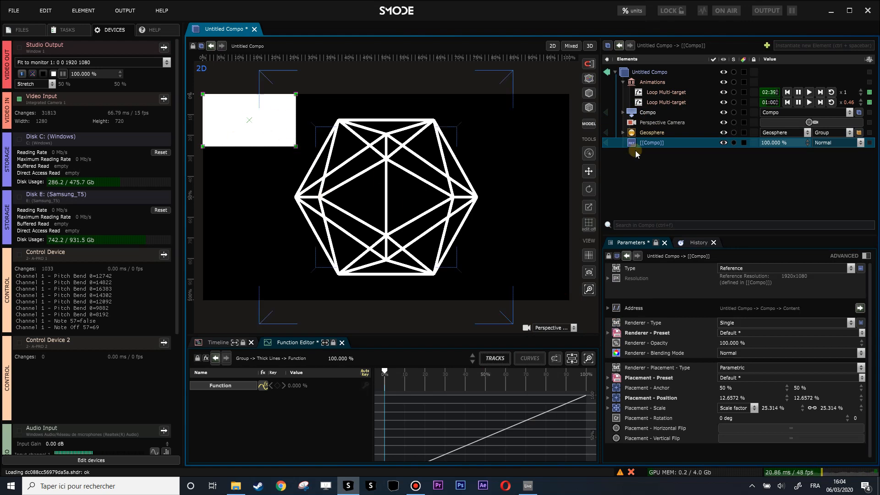
Step: Narrow the Compo's Placement Mask to about 41.5% horizontal scale and slide its horizontal position to about 41.8%
left_click(622, 113)
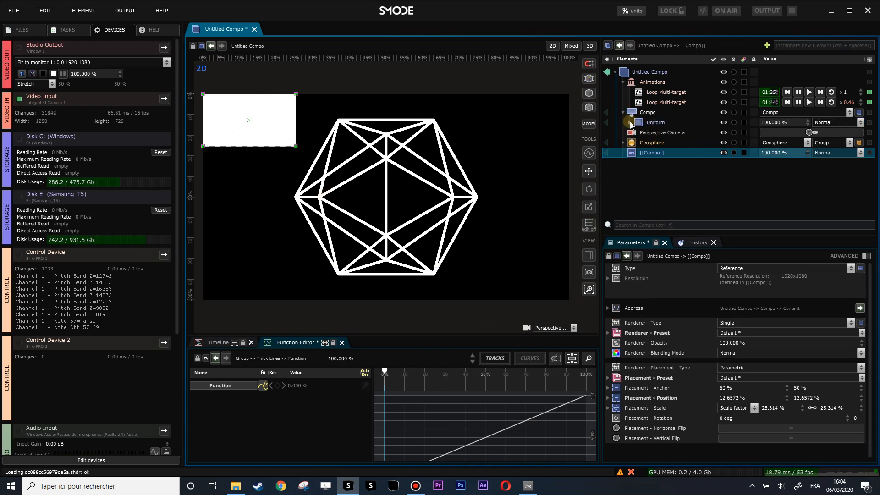
left_click(630, 123)
left_click(636, 133)
left_click(674, 143)
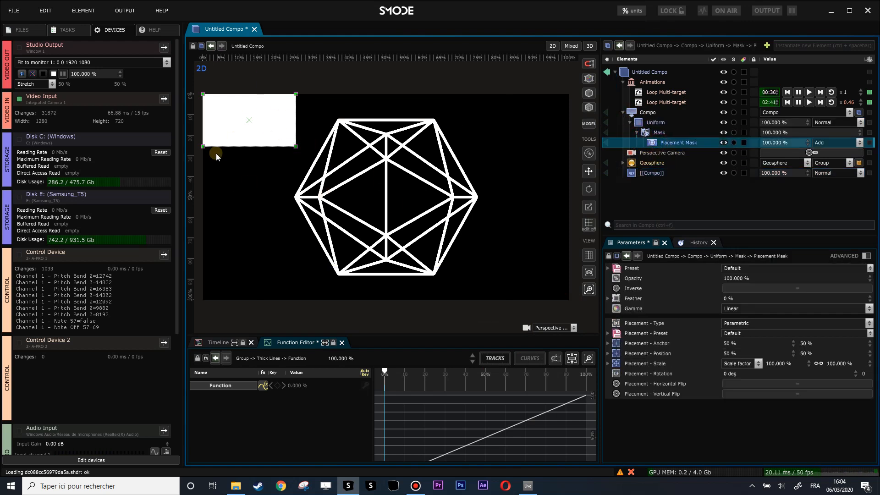
left_click_drag(294, 127, 241, 115)
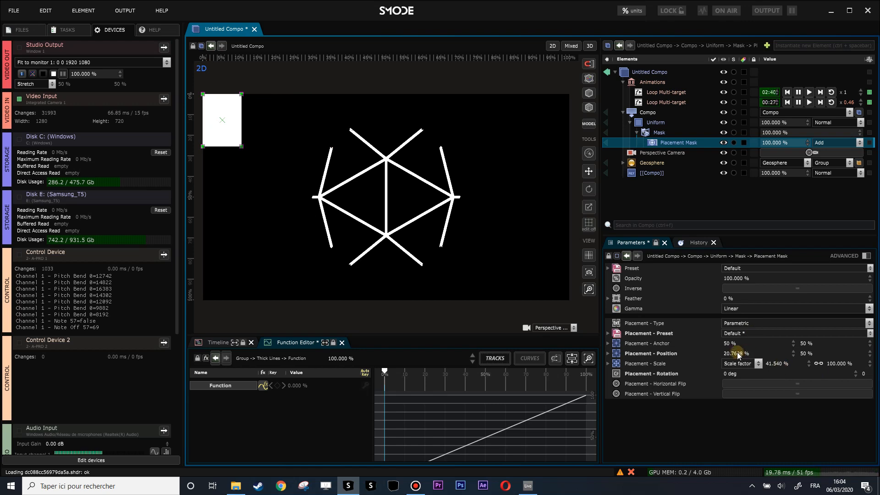
mouse_move(737, 353)
left_mouse_down()
mouse_move(737, 297)
mouse_move(731, 352)
left_mouse_up()
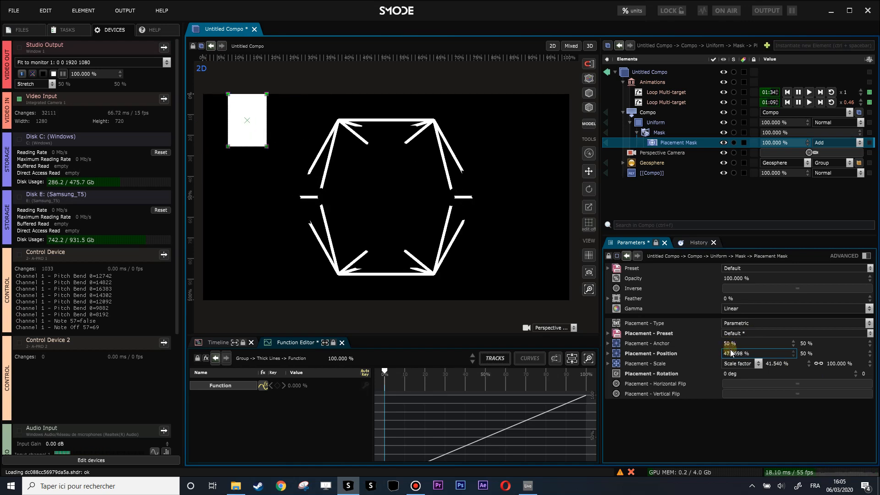
mouse_move(731, 351)
left_mouse_down()
mouse_move(731, 337)
mouse_move(731, 360)
mouse_move(731, 353)
left_mouse_up()
Step: Set the coordinate of the Geosphere Thick Lines' Texture Coordinate mask to U
left_click(623, 163)
scroll(608, 165, "down", 1)
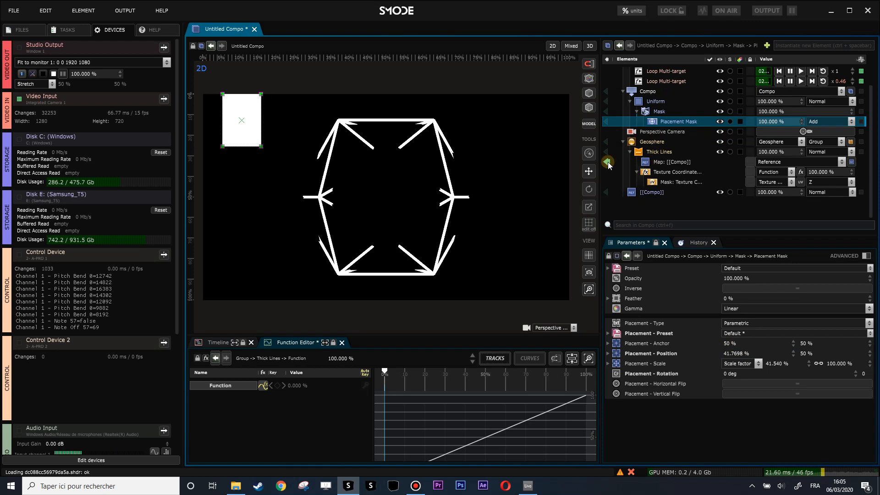
left_click(662, 172)
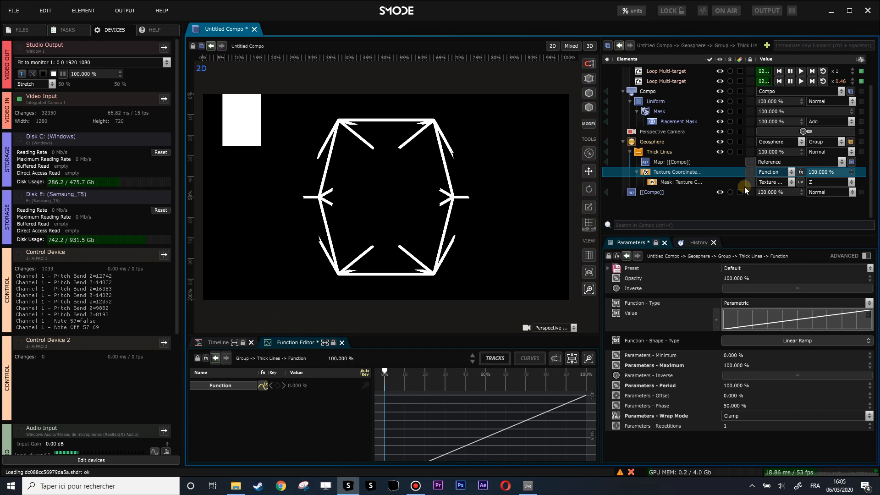
left_click(663, 181)
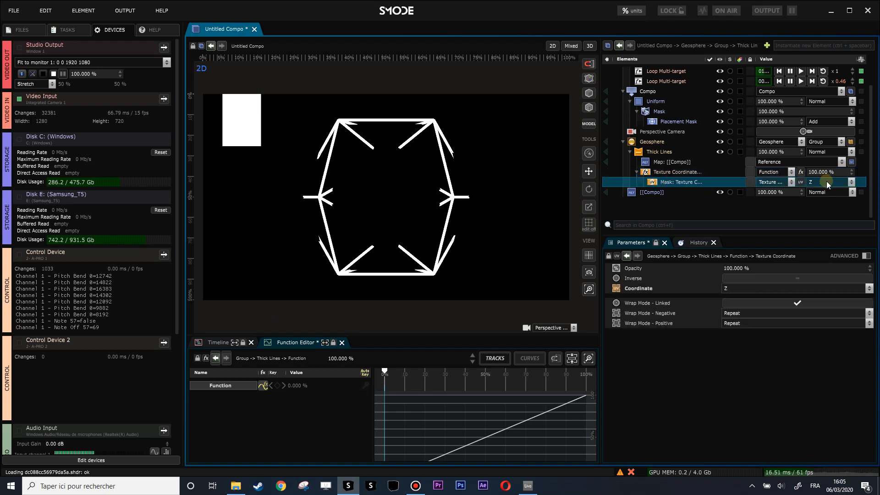
left_click(821, 182)
left_click(822, 193)
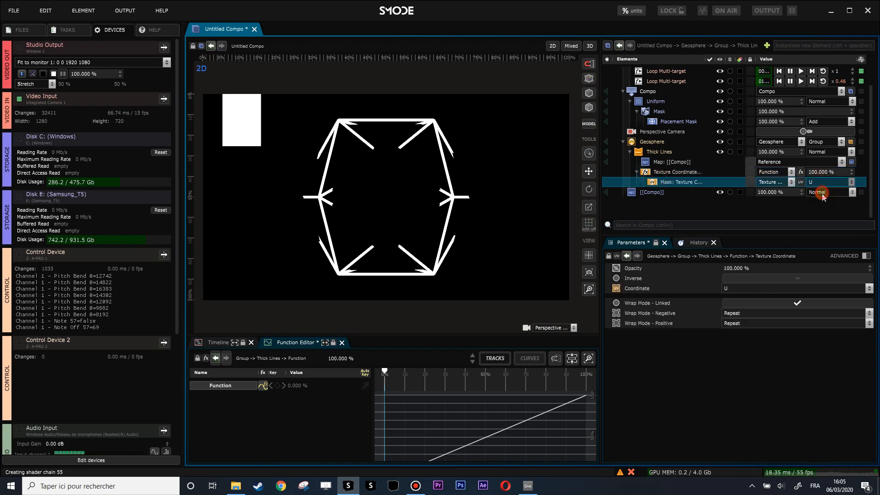
Step: Set the wrap mode of the Texture Coordinates function to Repeat
left_click(669, 174)
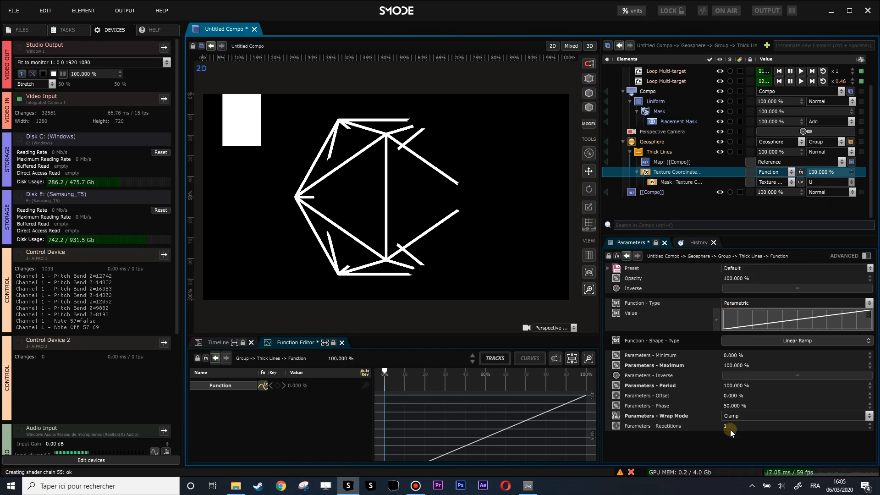
left_click(739, 417)
left_click(743, 435)
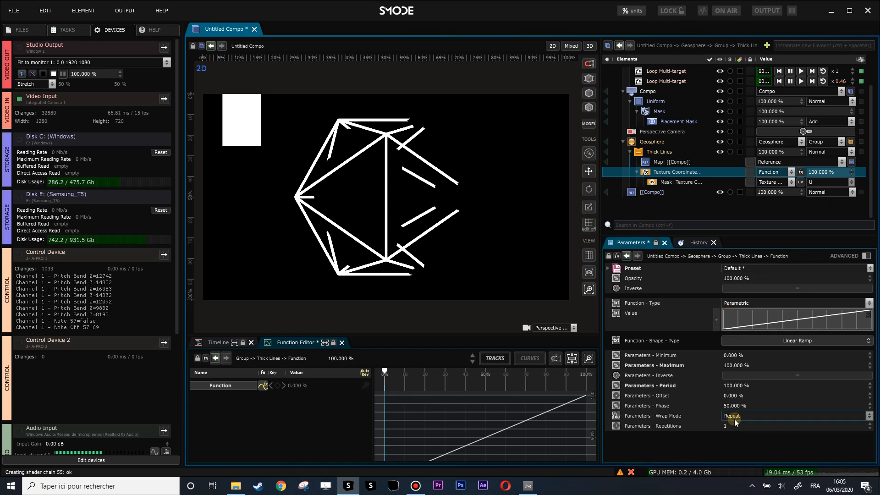
Step: Set the repetitions of the Thick Lines' Texture Coordinates function to 5
left_click(734, 426)
type("4")
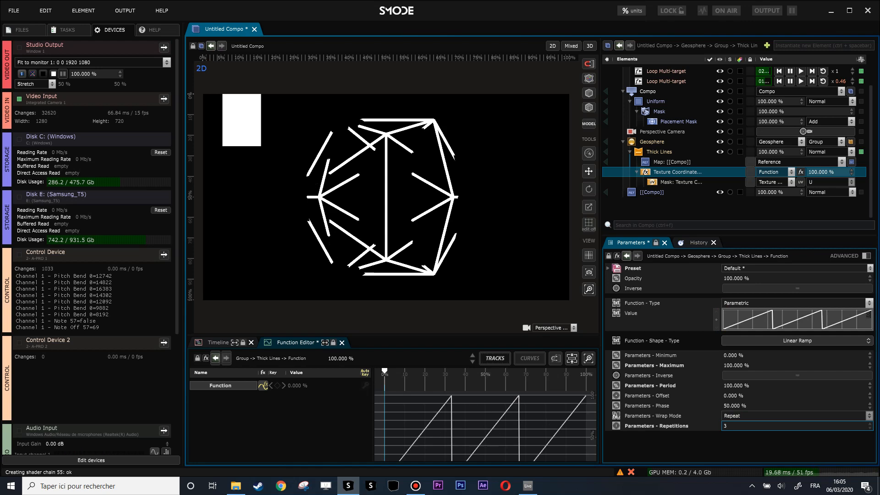
left_click_drag(734, 426, 735, 341)
Step: Set the Texture Coordinates function's offset to 180% and phase to 49.7%, and animate the phase with a linear loop
left_click_drag(728, 402, 727, 403)
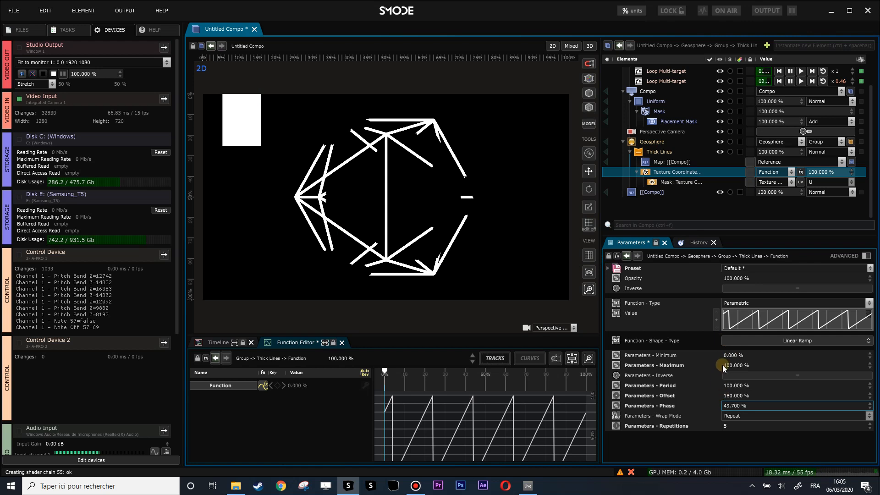
right_click(735, 407)
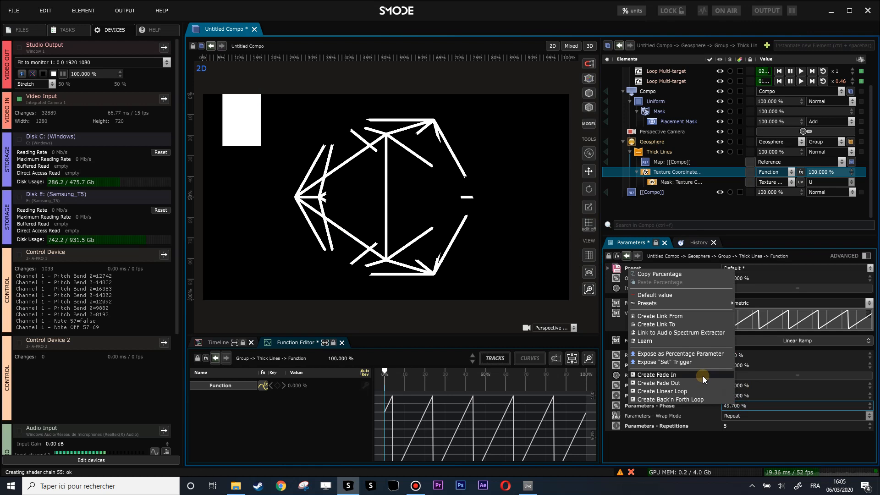
left_click(701, 391)
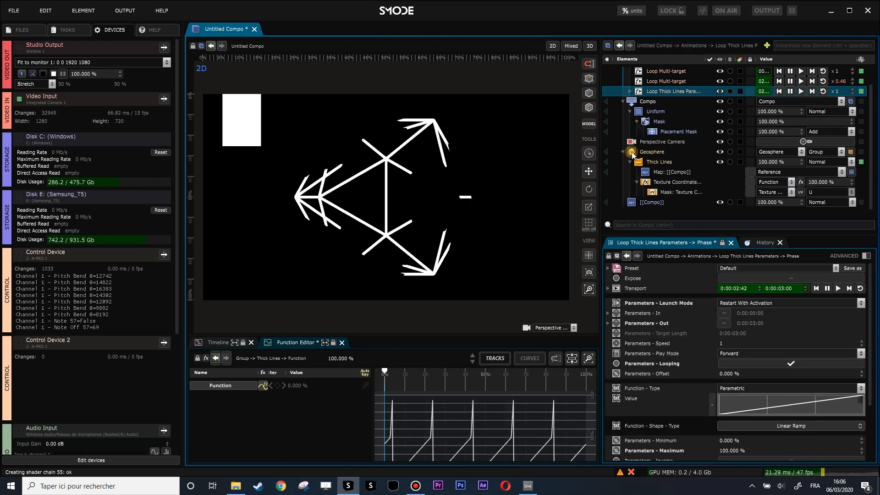
Step: Narrow the Placement Mask to about 6.2% horizontal scale, and duplicate it with the copy's horizontal position at about 65.1%
left_click(651, 130)
left_click_drag(260, 125, 228, 124)
left_click(667, 132)
key("ctrl+d")
left_click_drag(734, 353, 735, 334)
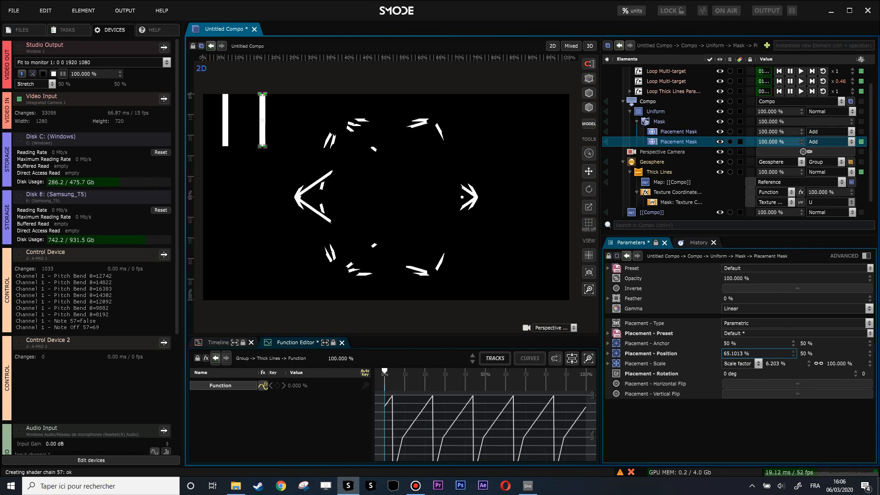
Step: Replace the Uniform layer's Mask and its Placement Masks with a CheckerBoard Vertical Lines layer mask
left_click(646, 122)
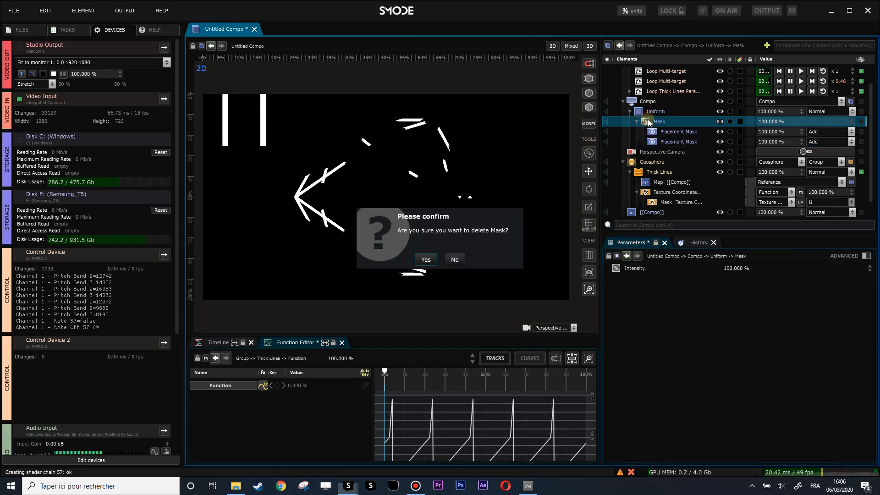
key("Delete")
left_click(648, 113)
left_click(653, 121)
right_click(653, 122)
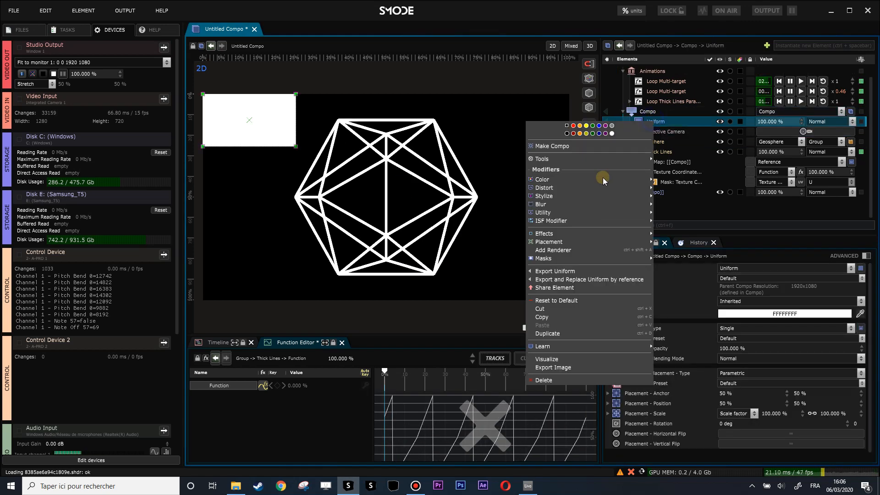
mouse_move(562, 258)
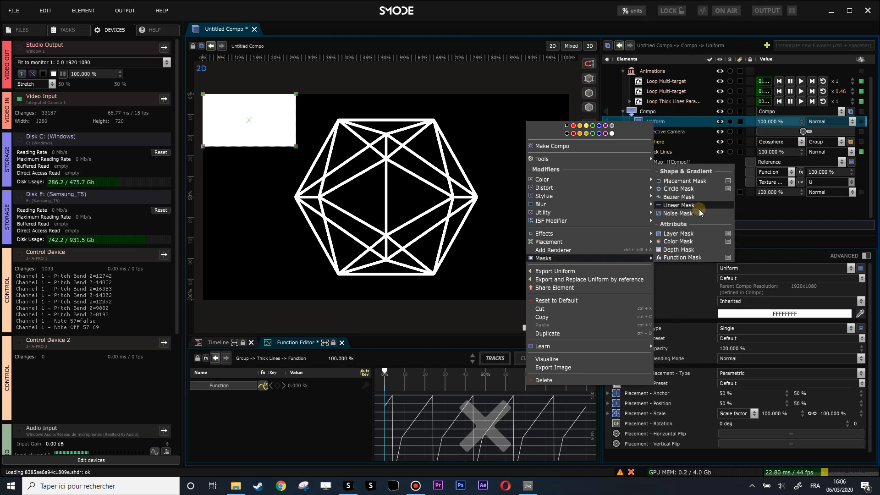
mouse_move(727, 238)
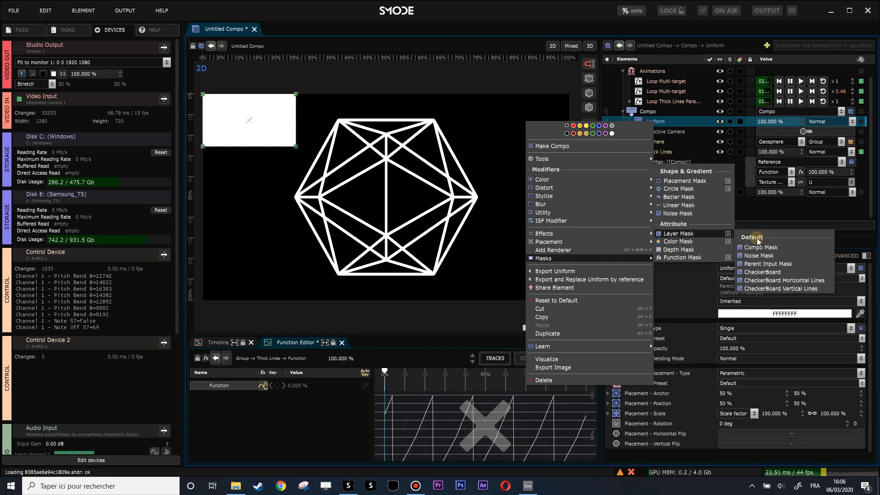
left_click(800, 287)
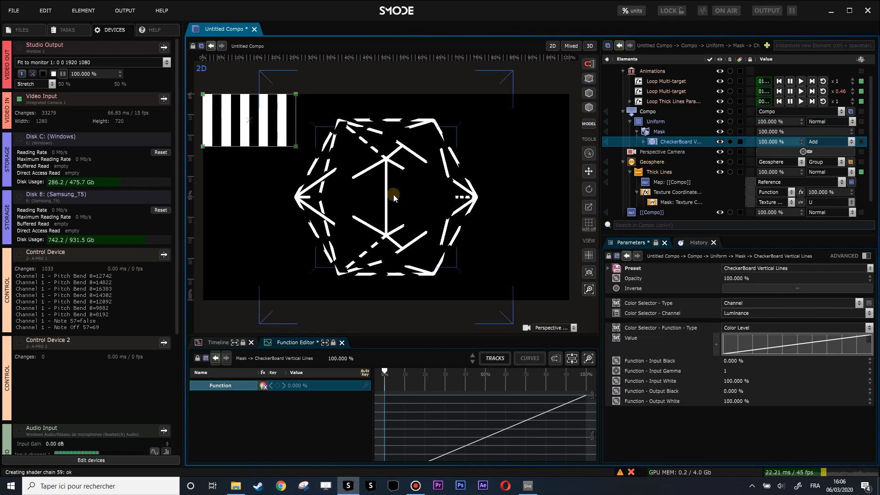
Step: Delete the phase loop animation and reset the Texture Coordinates function's phase to 50%
left_click(665, 194)
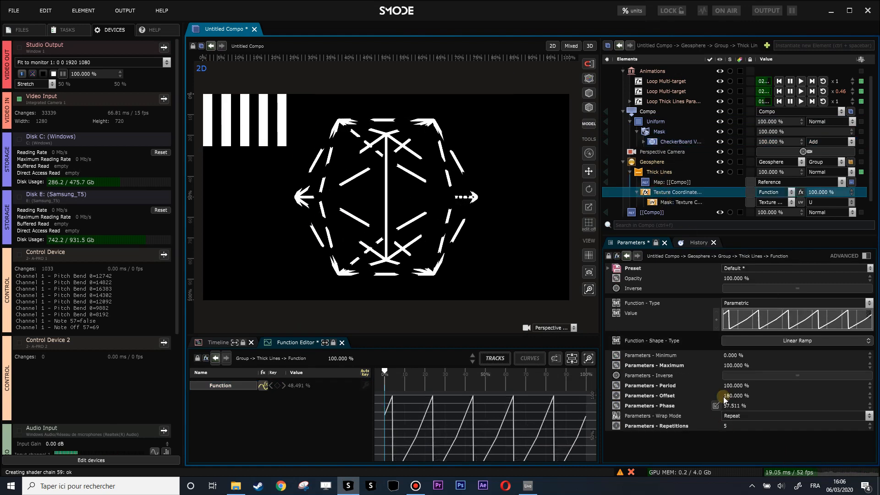
left_click(664, 101)
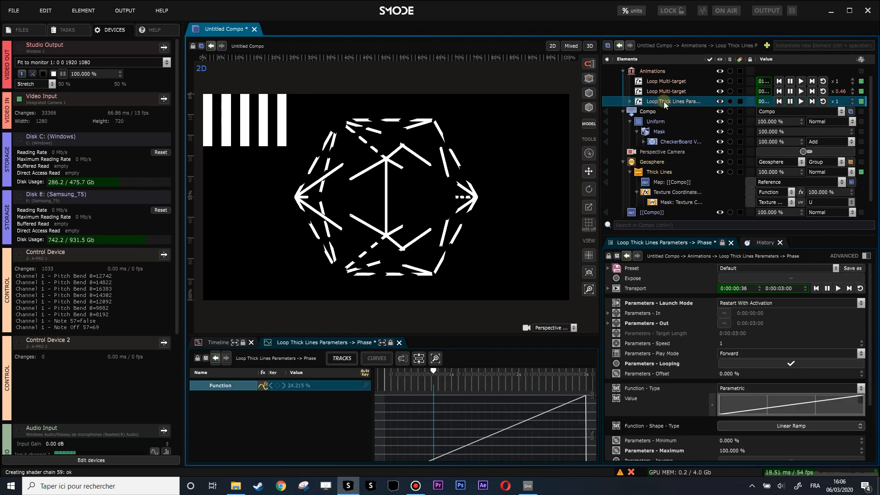
key("Delete")
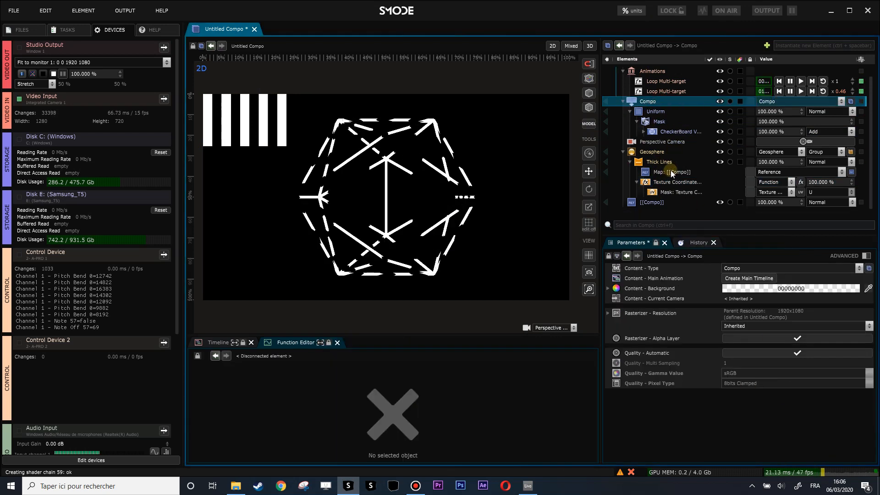
left_click(666, 183)
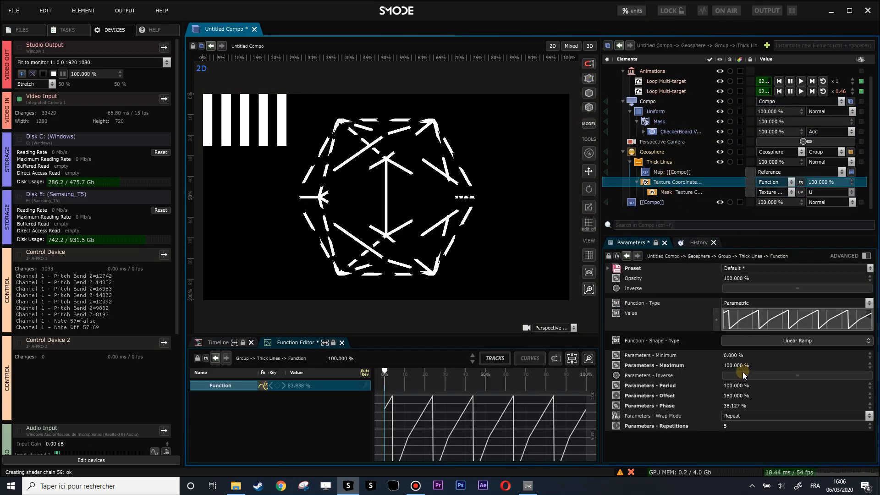
right_click(869, 405)
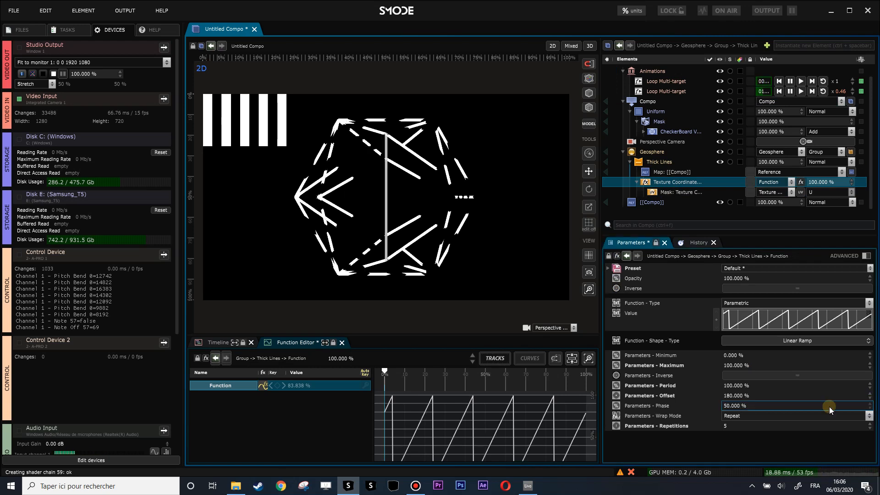
Step: Try animating the Texture Coordinates function's offset with a linear loop, and delete that animation
right_click(732, 397)
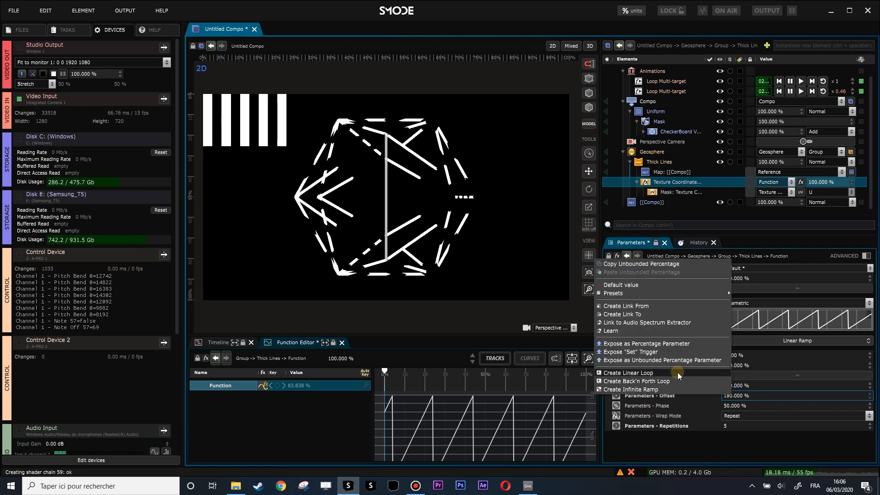
left_click(659, 381)
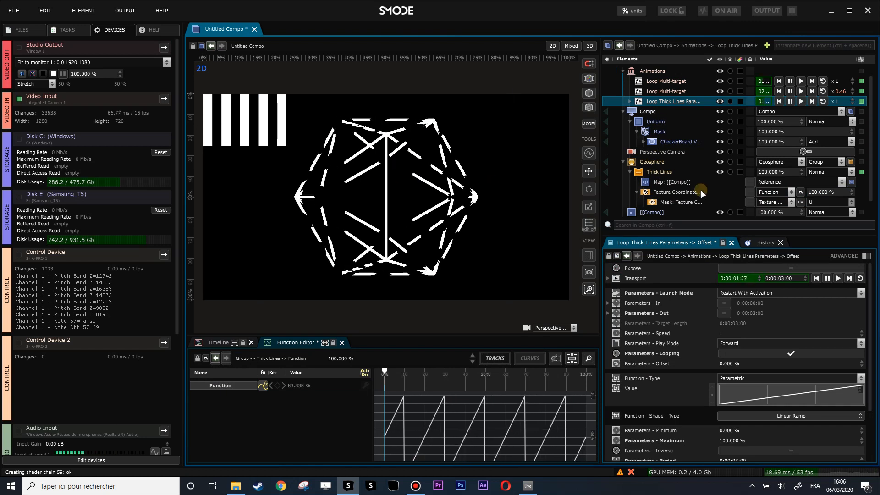
left_click(674, 192)
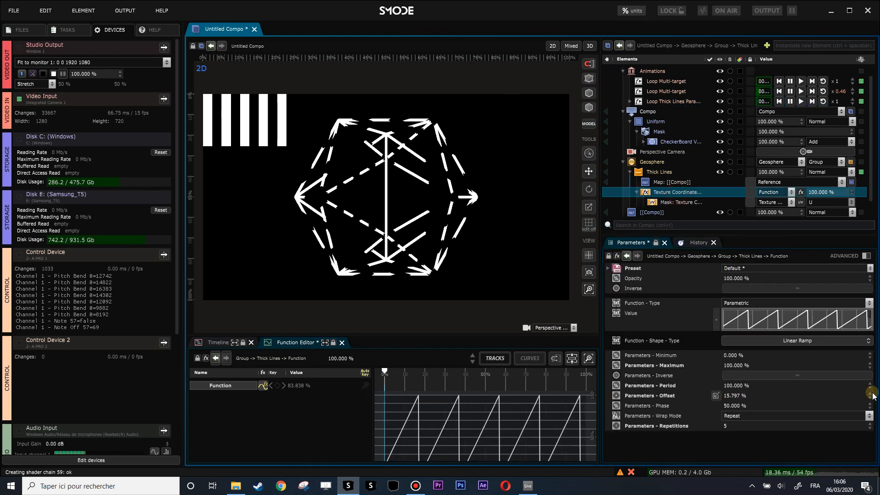
left_click(661, 103)
key("Delete")
Step: Set the Texture Coordinates function's repetitions to 1, wrap mode to Clamp and offset to 0%
left_click(659, 193)
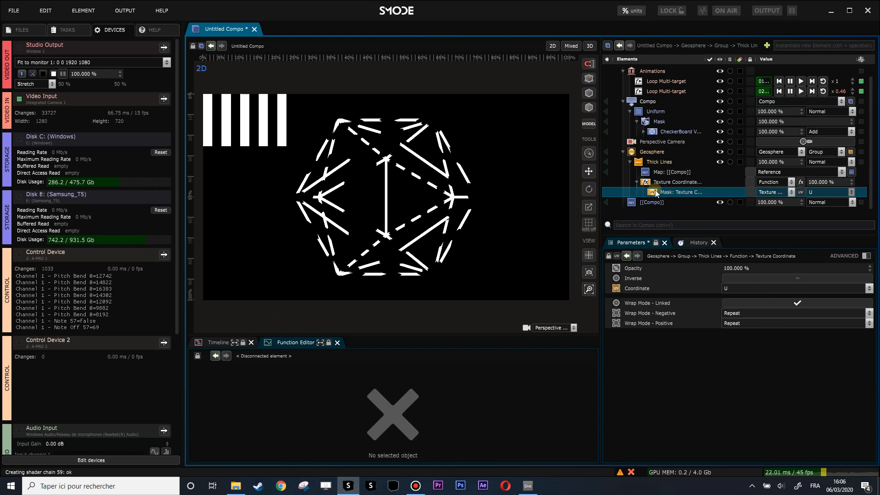
left_click(674, 182)
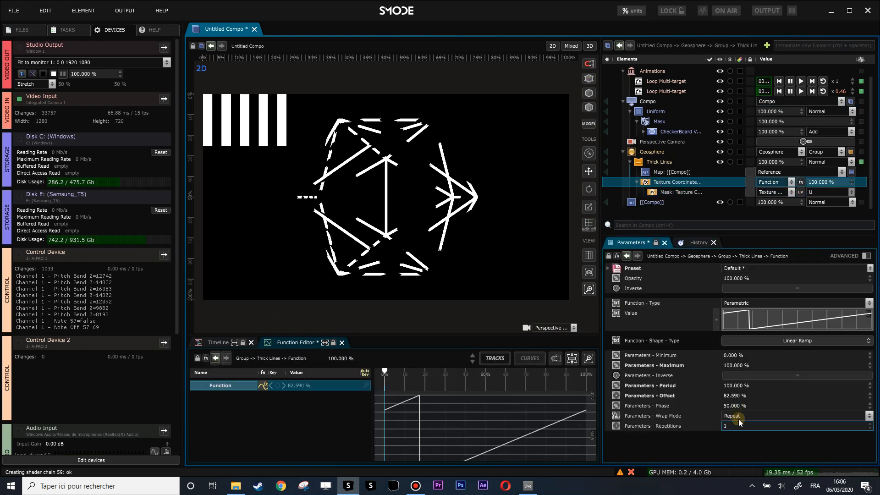
left_click(738, 419)
left_click(735, 433)
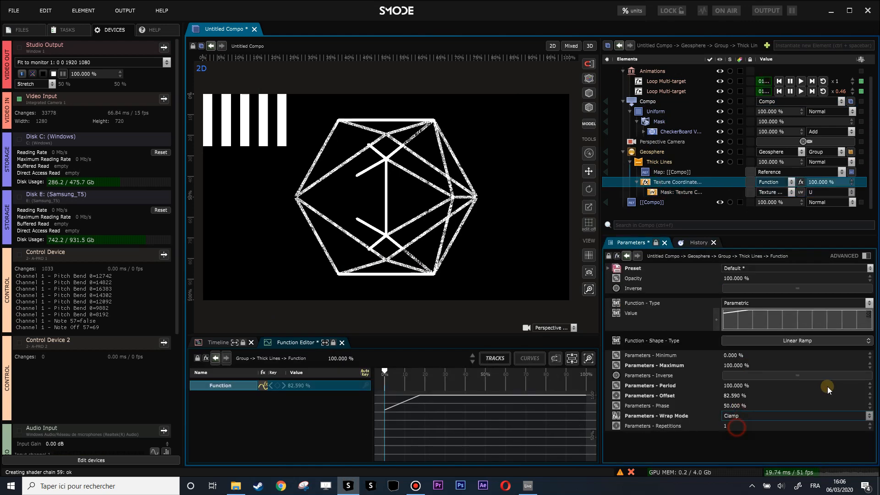
left_click(869, 395)
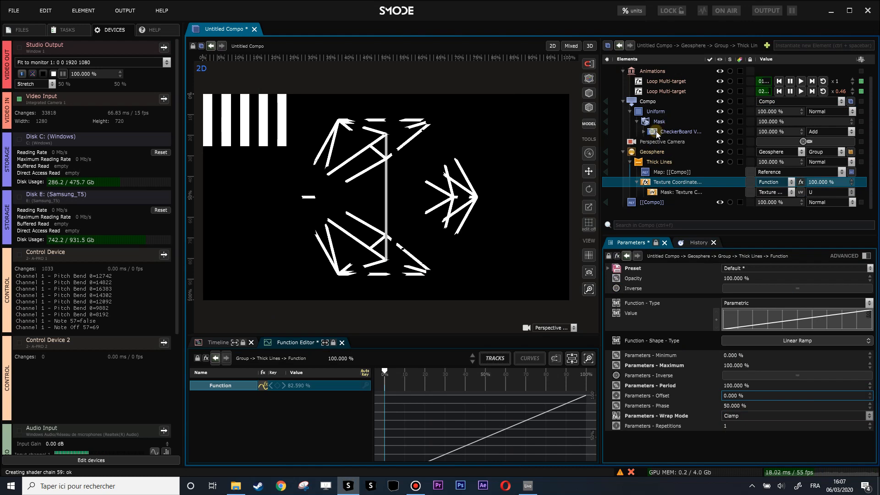
Step: Animate the horizontal offset of the CheckerBoard Vertical Lines mask's generator with a linear loop
left_click(643, 132)
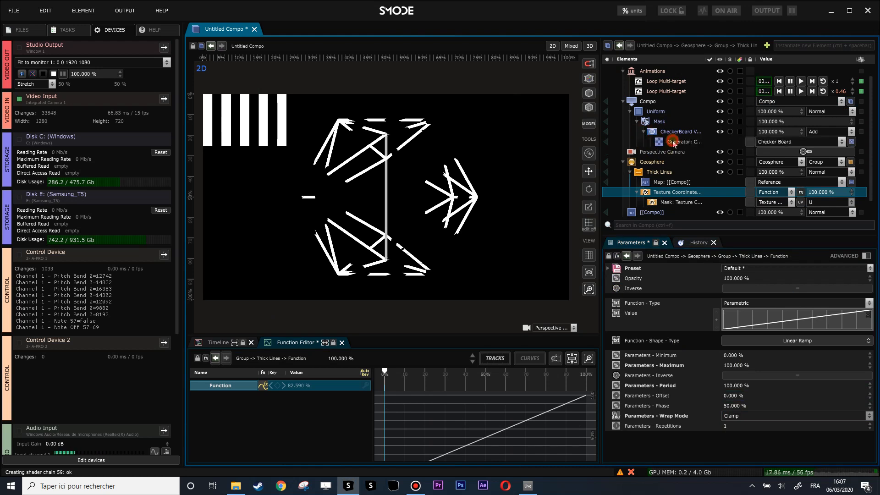
left_click(673, 142)
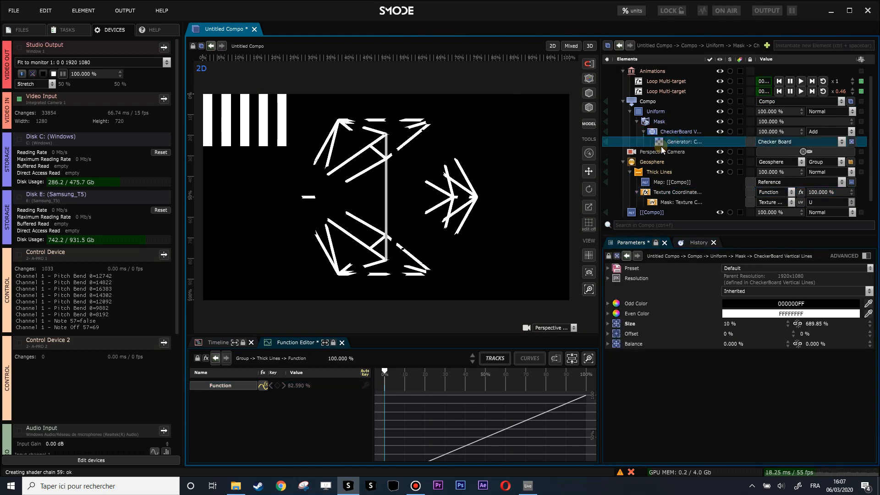
left_click(669, 193)
left_click(674, 142)
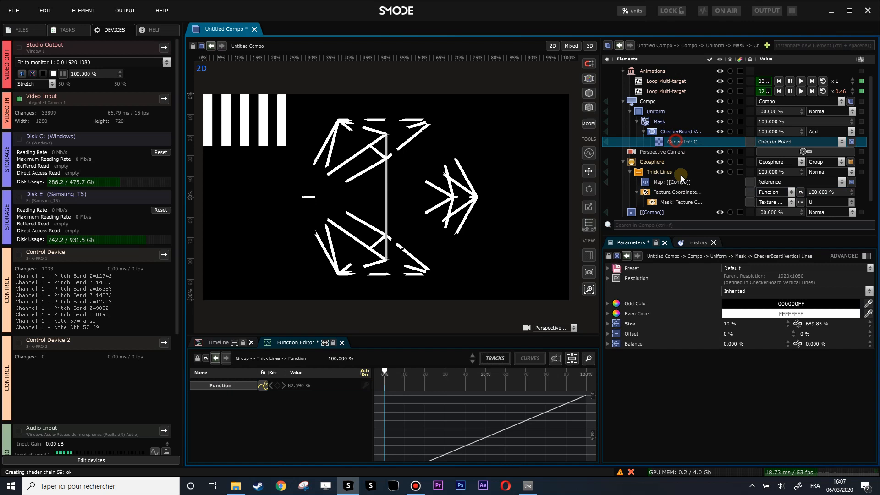
right_click(733, 335)
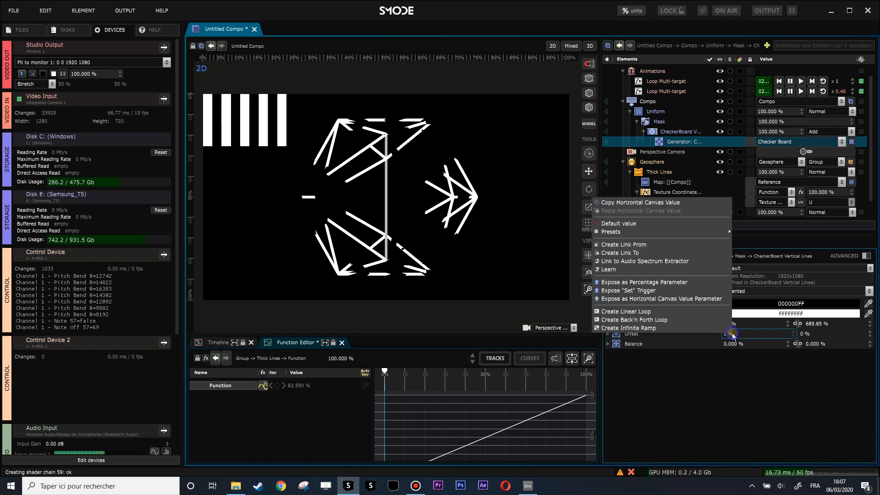
left_click(666, 312)
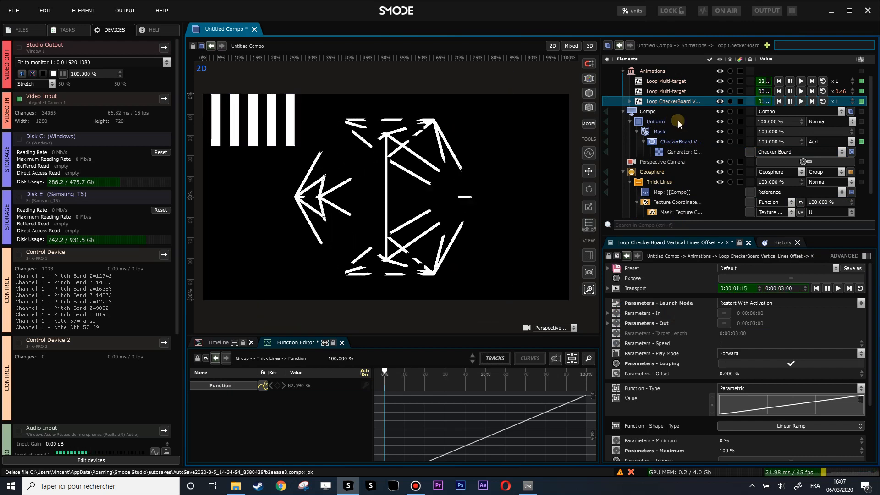
Step: Set the horizontal size of the CheckerBoard Vertical Lines mask's generator to 12%
scroll(654, 187, "down", 1)
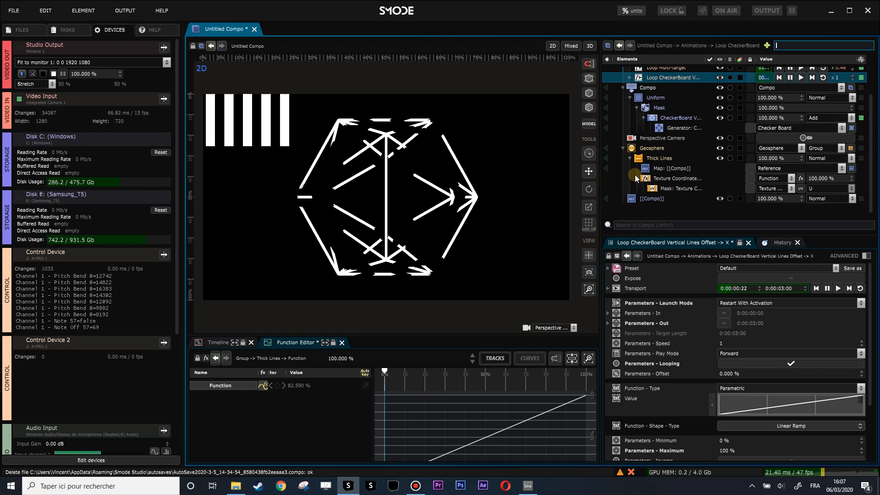
left_click(651, 180)
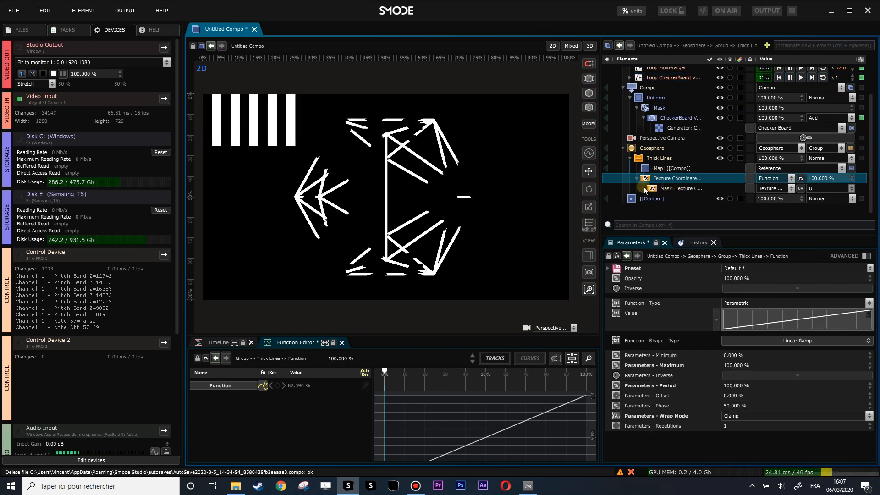
left_click(679, 128)
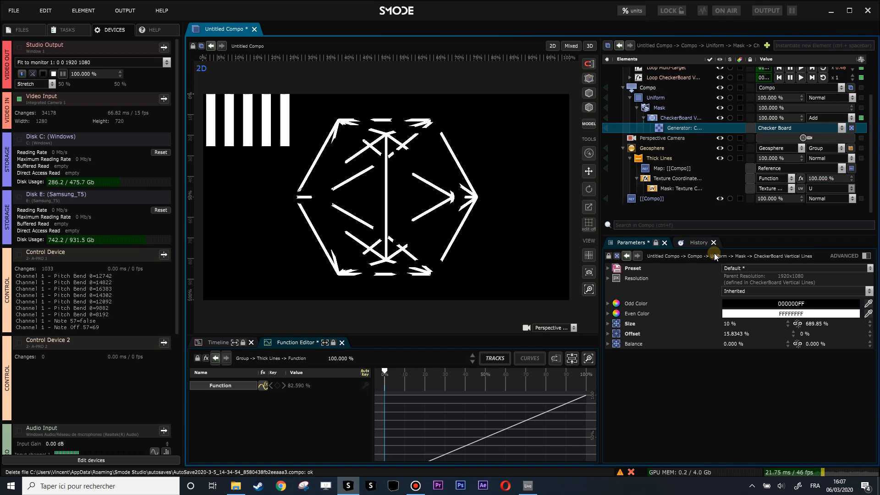
mouse_move(739, 328)
left_mouse_down()
mouse_move(739, 341)
mouse_move(739, 326)
left_mouse_up()
Step: Collapse the Compo, Animations and Geosphere branches in the element tree
scroll(637, 129, "up", 3)
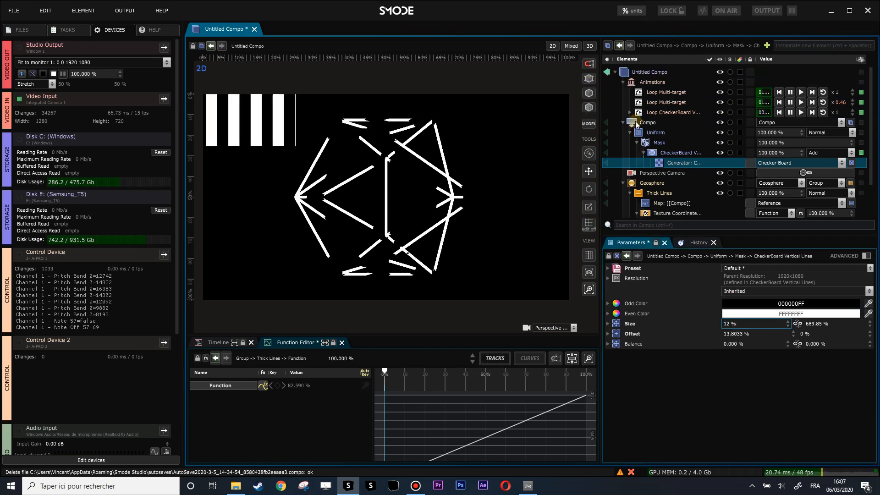
left_click(622, 122)
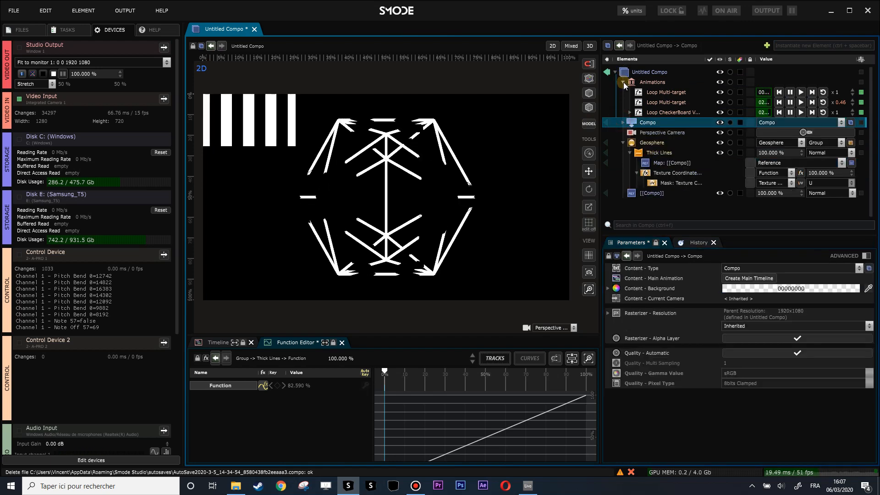
left_click(622, 82)
left_click(623, 112)
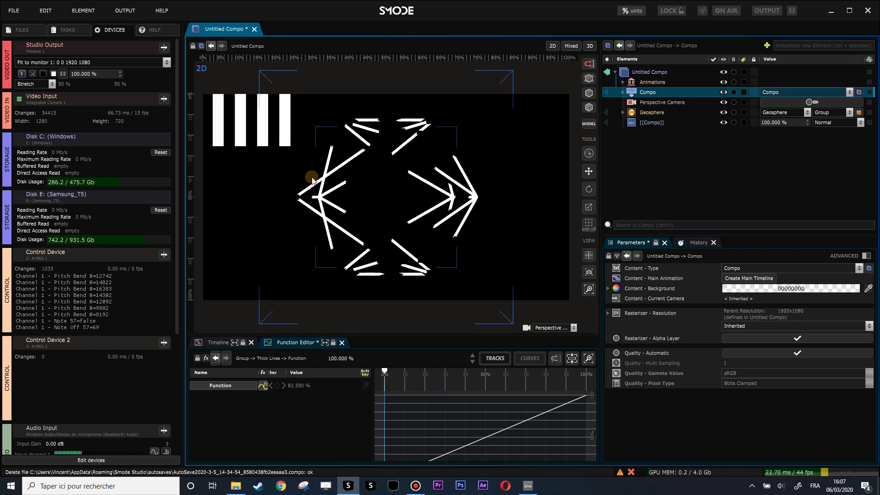
Step: Add a Placement Mask to the Compo that textures the geosphere's thick lines
left_click(622, 112)
left_click(649, 136)
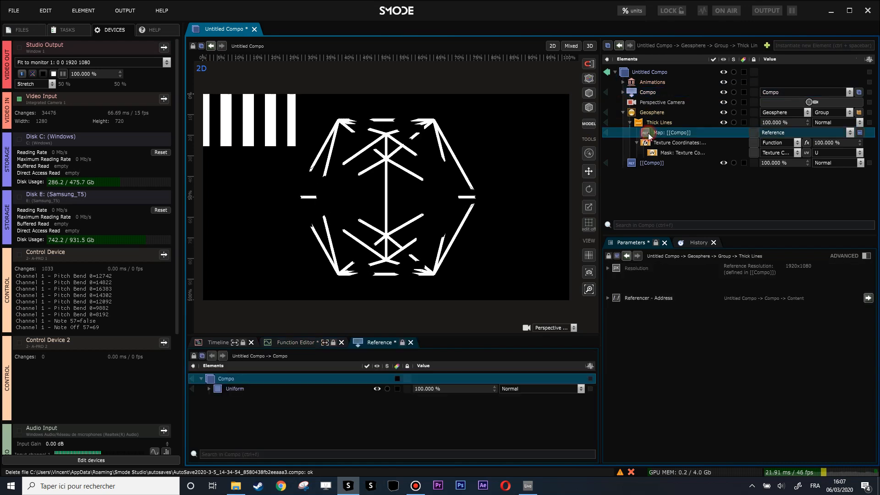
right_click(648, 135)
left_click(636, 93)
right_click(637, 92)
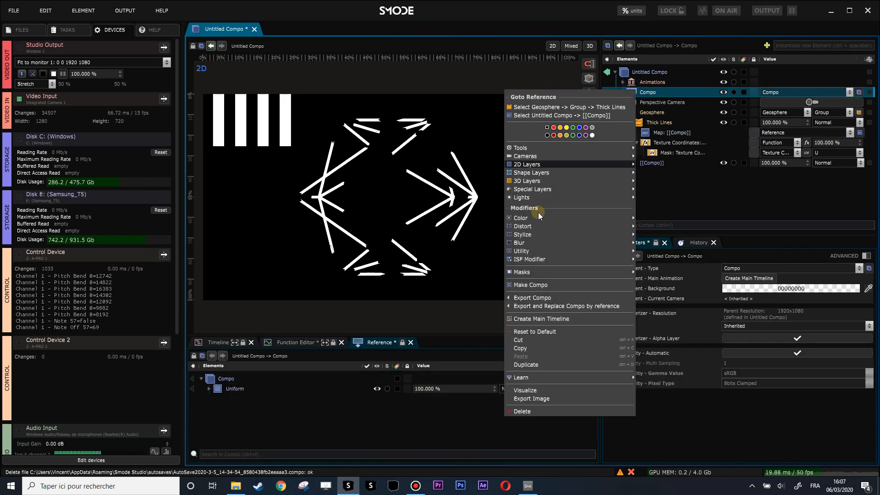
mouse_move(539, 271)
left_click(666, 194)
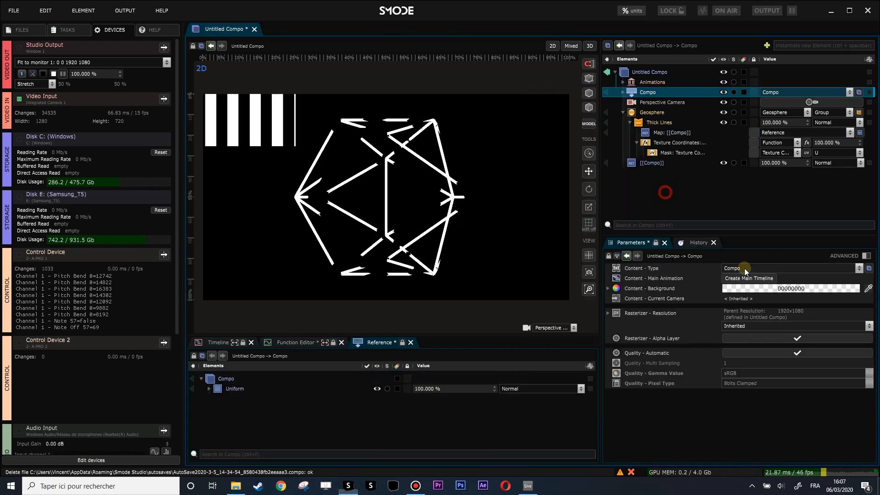
Step: Link the Placement Mask's feather as Left Right And Top Bottom and set its top and bottom feather to 80%
left_click(607, 298)
left_click(745, 309)
left_click(748, 347)
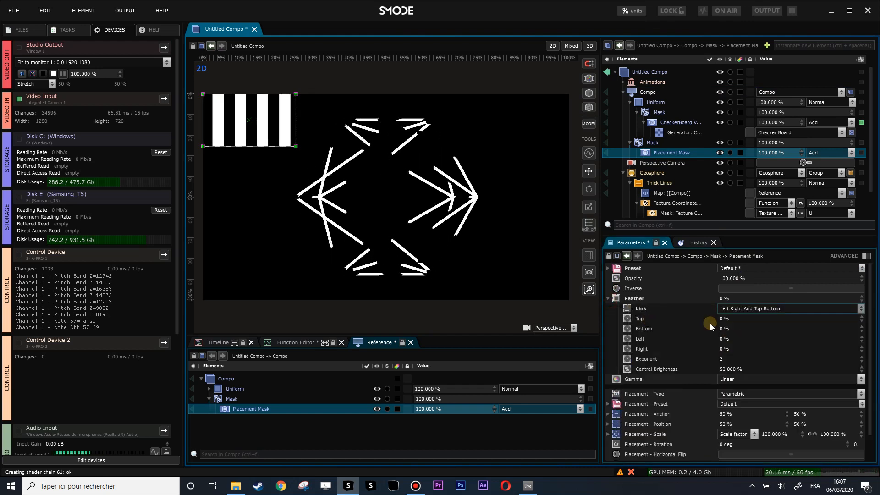
left_click_drag(730, 320, 799, 320)
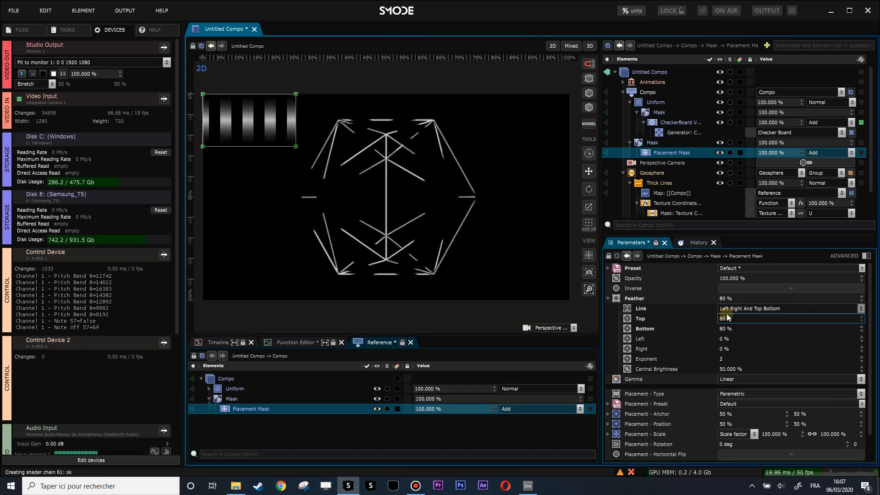
scroll(384, 200, "up", 5)
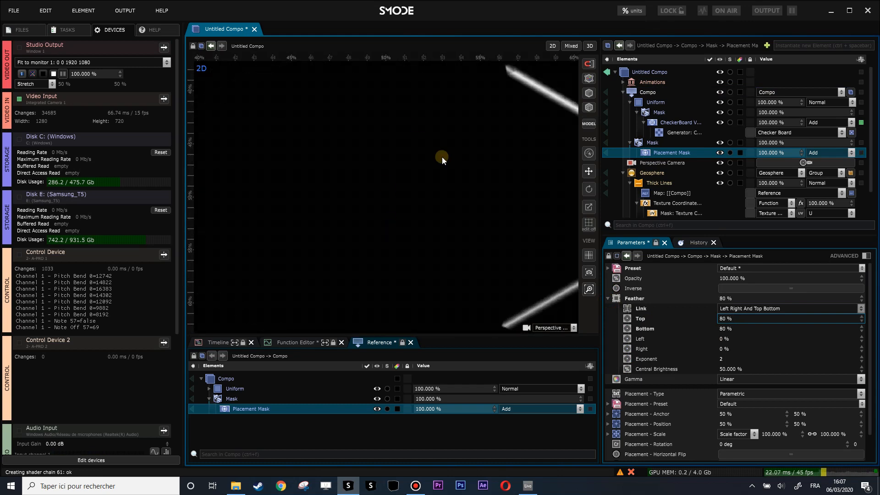
scroll(549, 96, "down", 5)
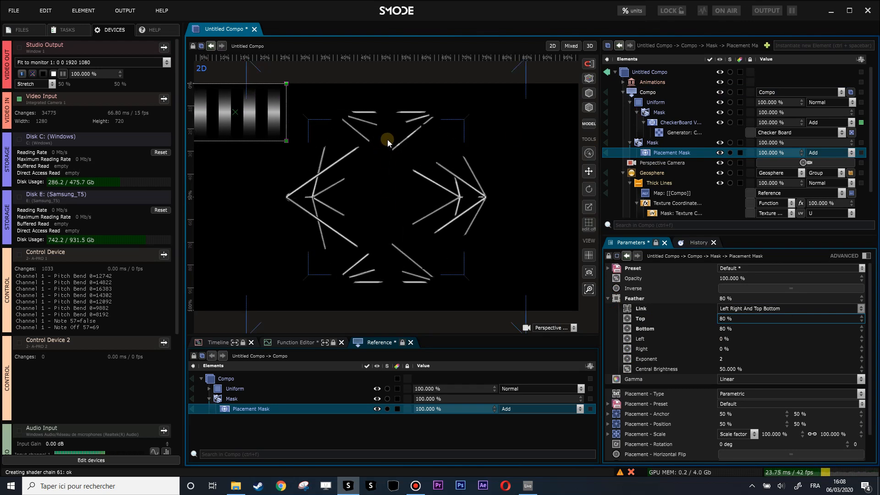
Step: Set the coordinate of the Texture Coordinates mask on the geosphere's Thick Lines to Y
left_click(623, 92)
left_click(660, 143)
left_click(667, 153)
left_click(860, 153)
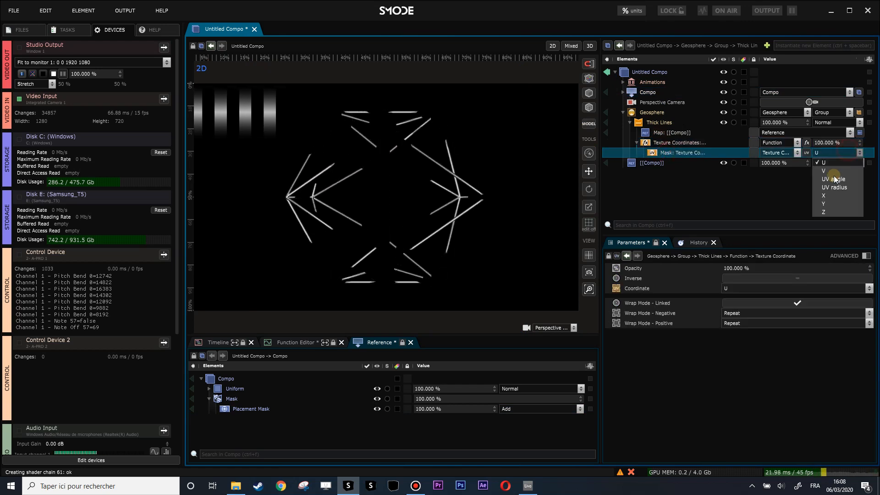
left_click(834, 204)
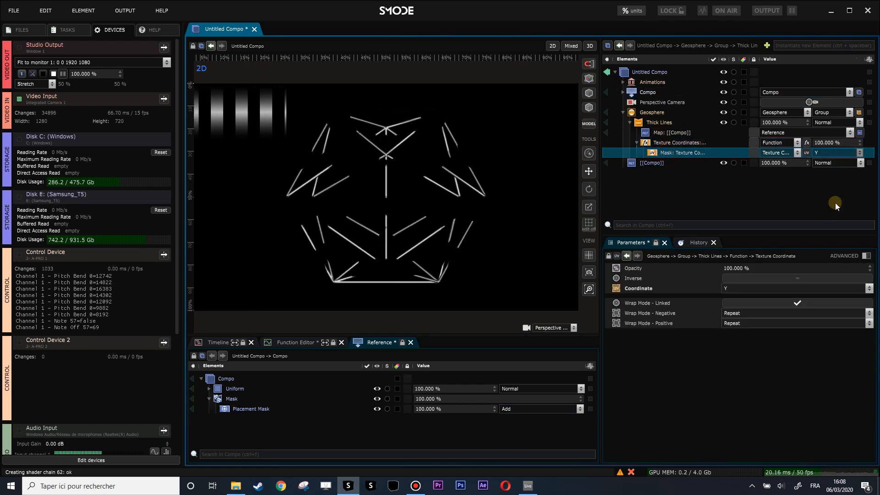
Step: Collapse the Geosphere branch and hide the [[Compo]] reference layer
left_click(632, 114)
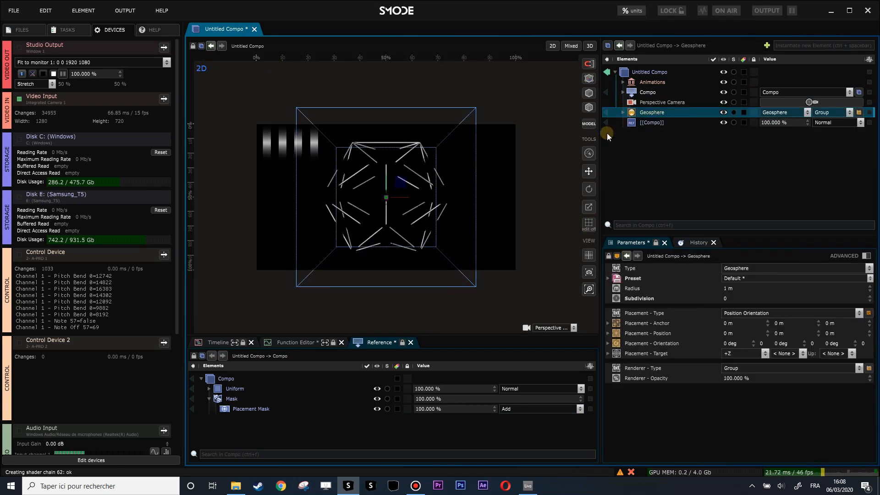
left_click(653, 124)
key("h")
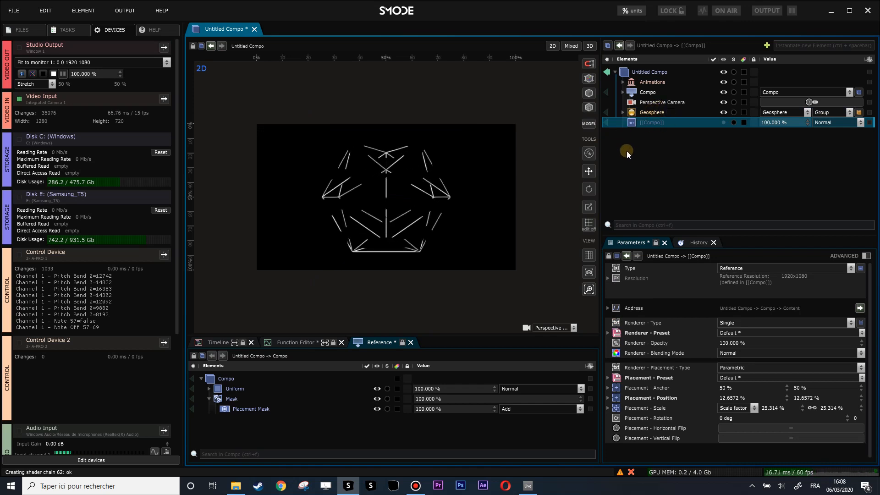
Step: Add a 3D Plane layer to the Untitled Compo
left_click(642, 111)
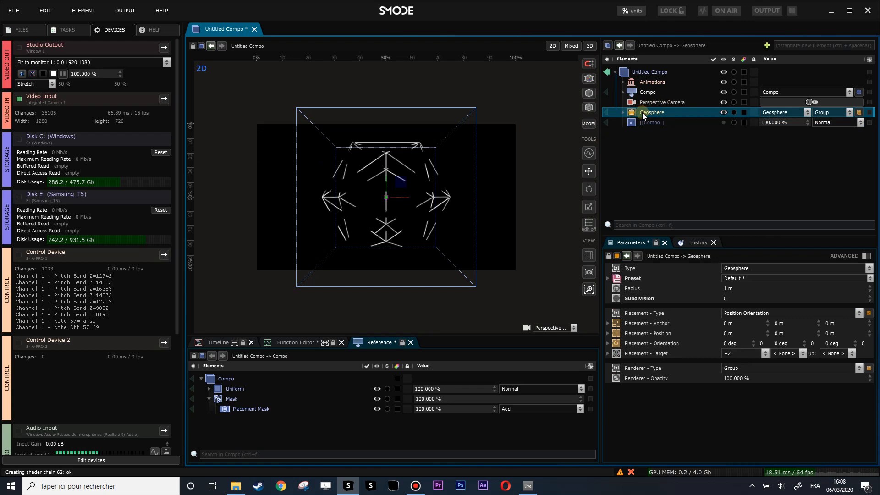
right_click(639, 139)
mouse_move(581, 183)
left_click(659, 198)
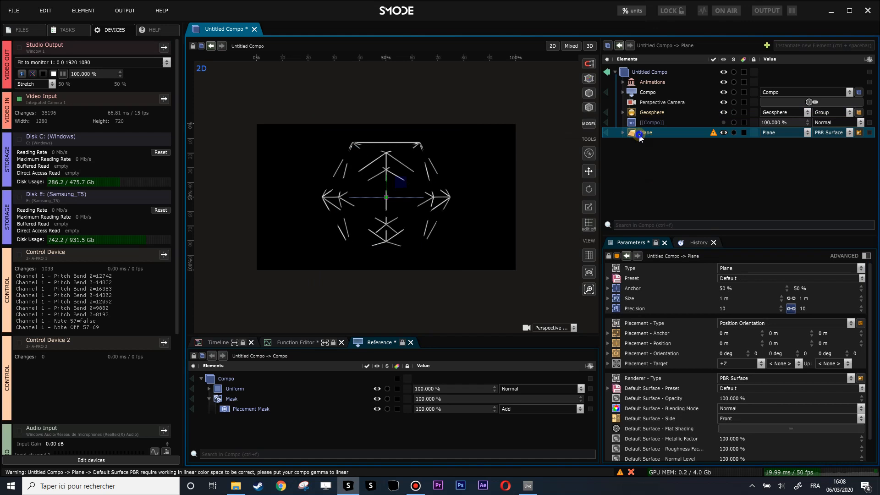
Step: Add a Thick Lines renderer to the Plane and hide the Plane layer
right_click(640, 137)
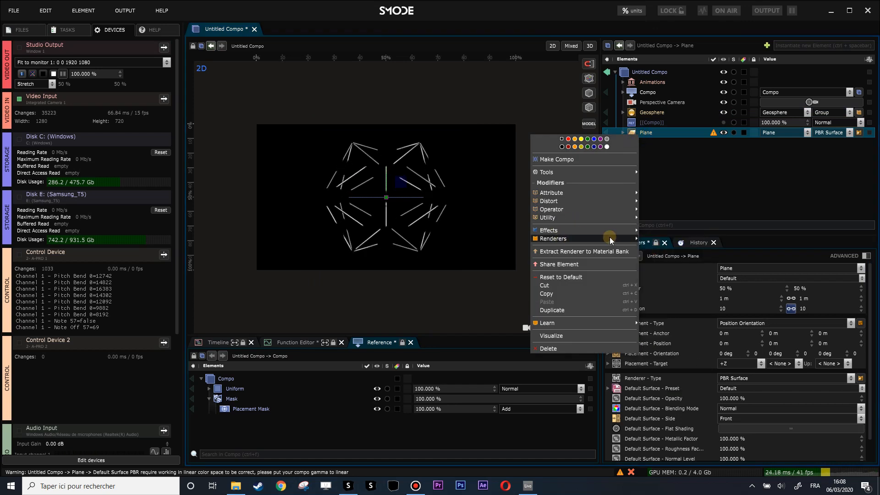
mouse_move(609, 238)
left_click(674, 287)
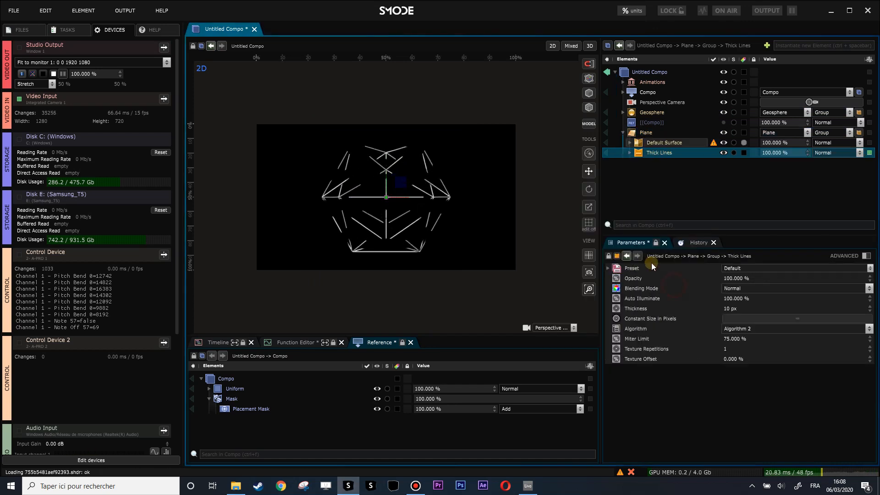
left_click(638, 132)
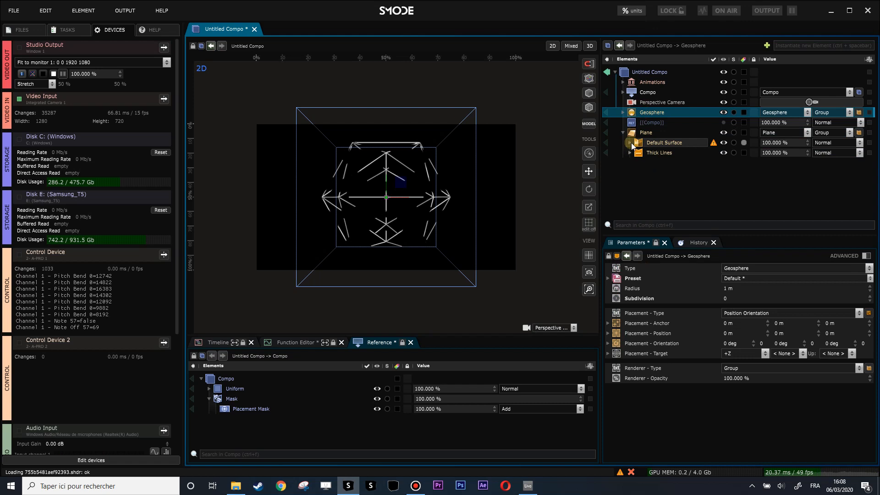
Step: Group the Geosphere into a new Compo and move the Perspective Camera into it as its current camera
left_click(637, 114)
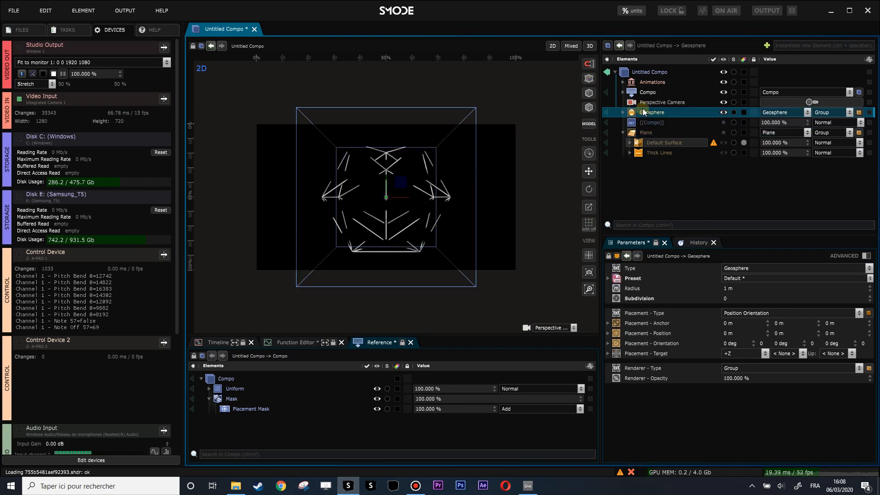
key("ctrl+g")
left_click_drag(635, 107, 636, 114)
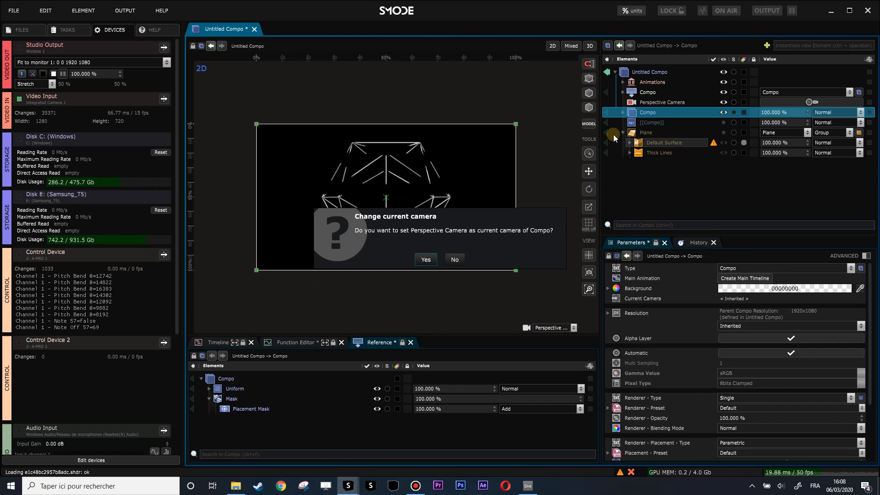
left_click(426, 259)
Step: Move the texture Compo and Animations into the geosphere's Compo and rename that Compo as ssphere
left_click(645, 110)
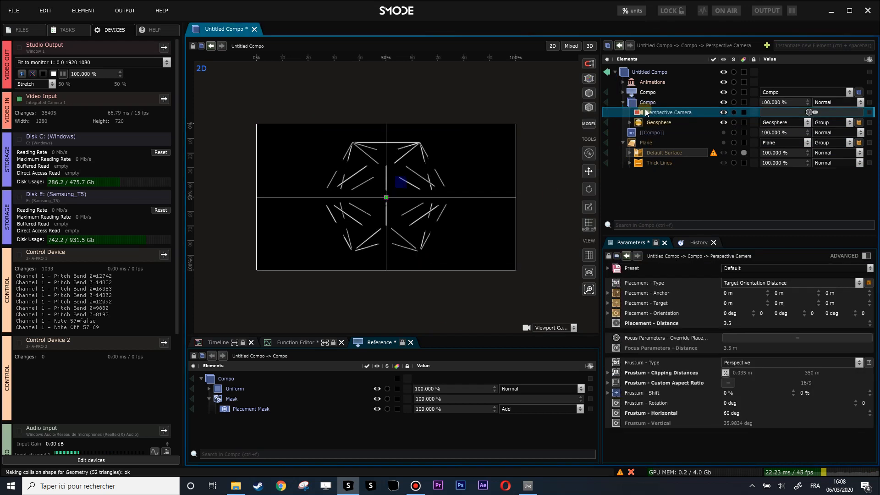
mouse_move(637, 94)
left_mouse_down()
mouse_move(642, 101)
mouse_move(640, 94)
left_mouse_up()
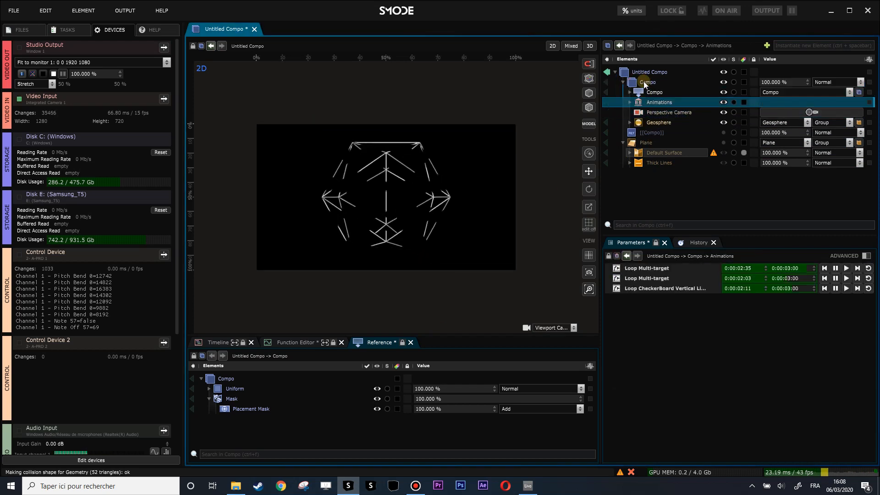
left_click(645, 83)
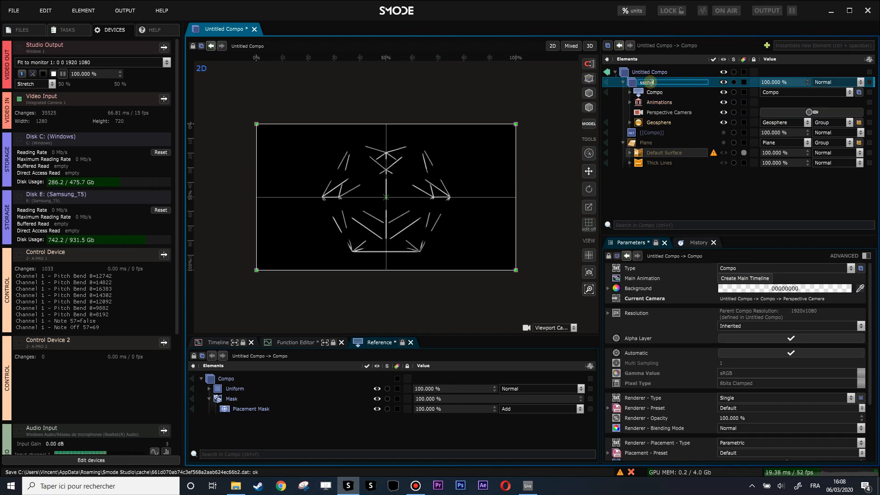
left_click(624, 83)
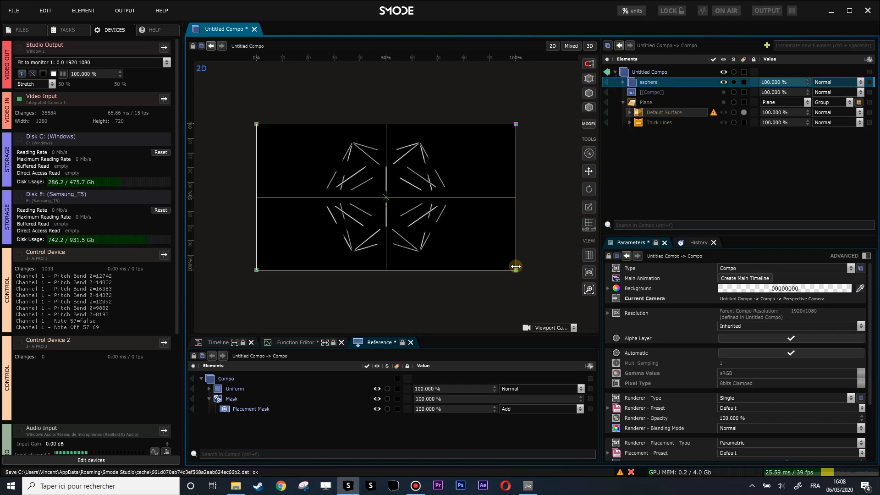
Step: Scale the ssphere Compo down to a bit over half size and move it to the upper middle of the frame
left_click_drag(515, 271, 414, 203)
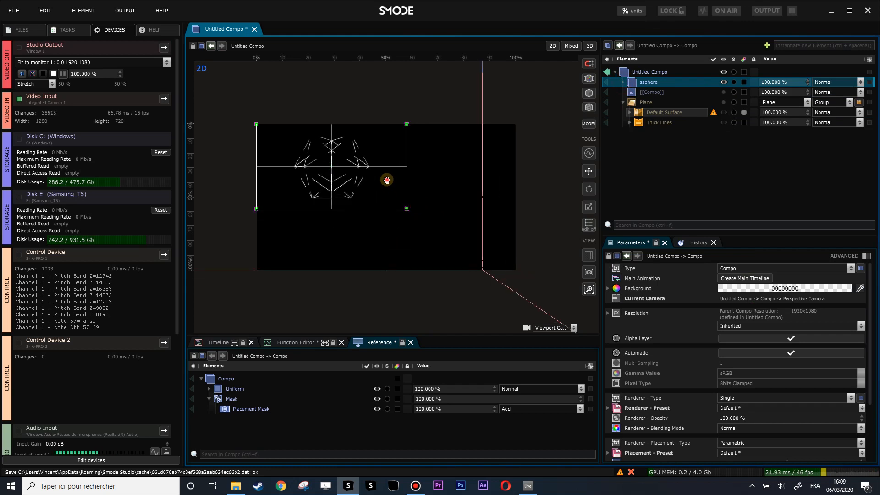
left_click_drag(378, 181, 408, 176)
left_click_drag(415, 144, 439, 150)
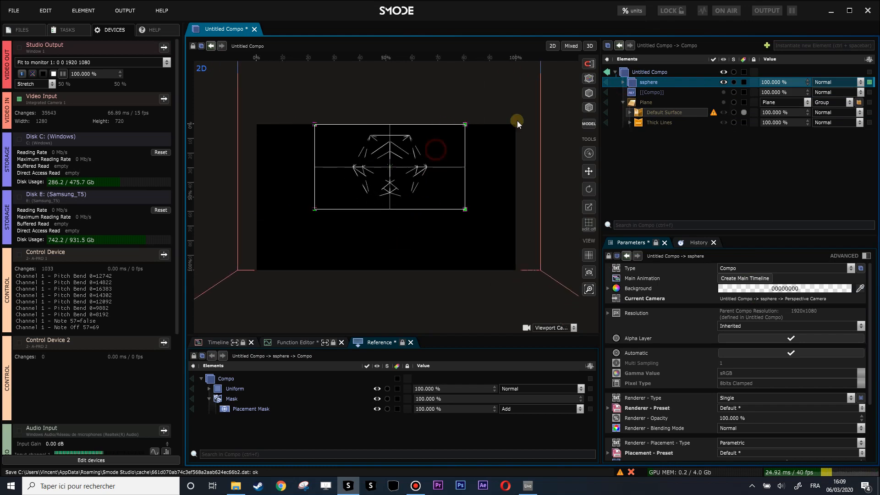
Step: Show the Plane layer again, group it into a new Compo and rename that Compo as Plane
left_click(645, 103)
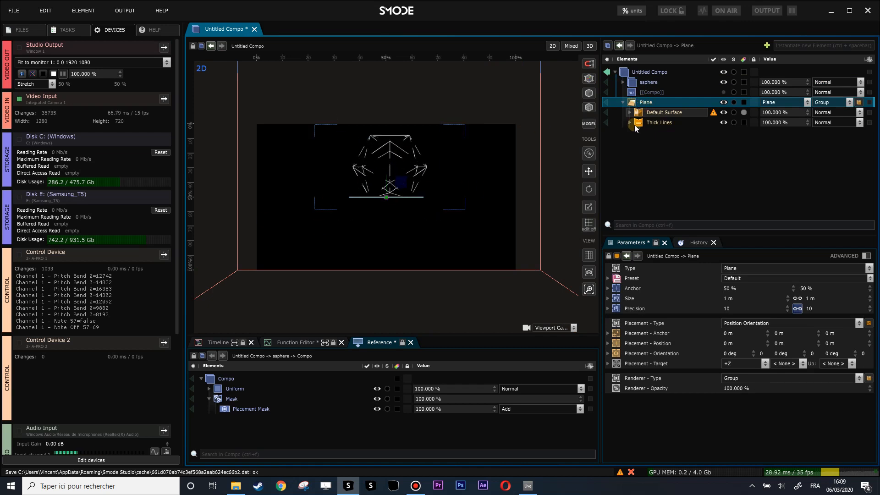
right_click(653, 134)
left_click(644, 104)
key("ctrl+g")
double_click(648, 103)
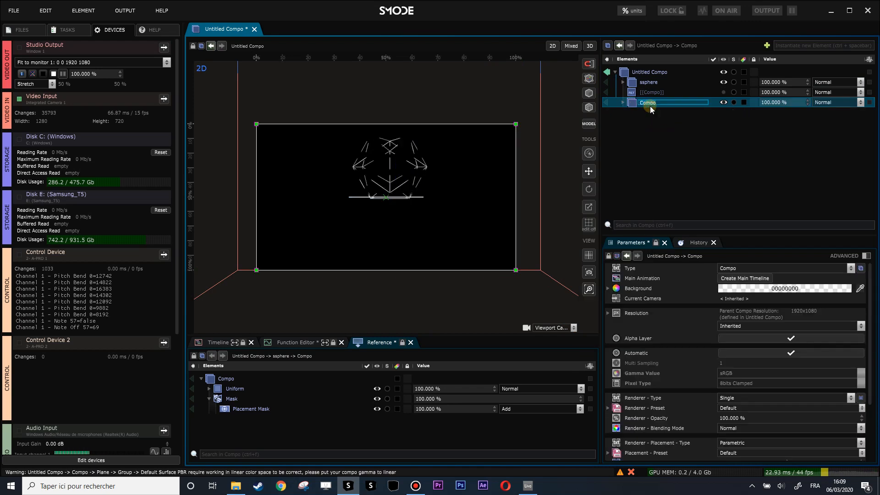
type("Plane")
key("Return")
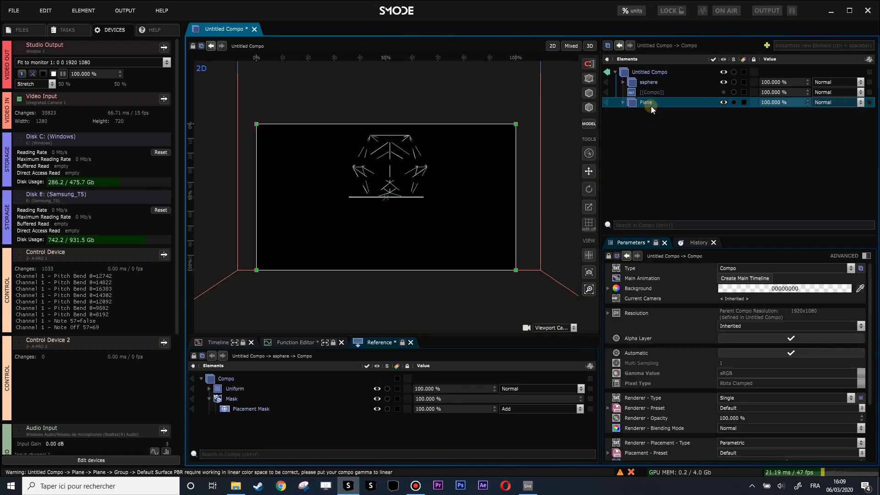
Step: Add a Perspective Camera inside the Plane Compo
left_click(624, 102)
right_click(631, 102)
mouse_move(557, 155)
left_click(648, 146)
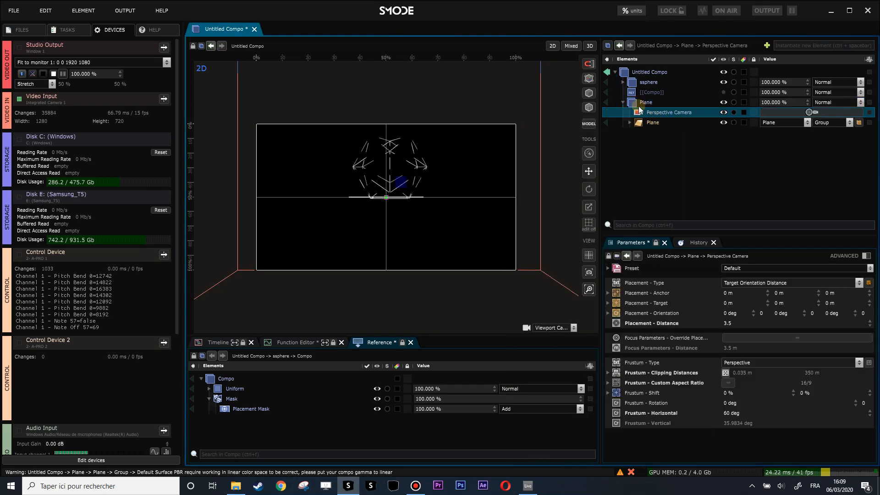
Step: Display the Plane Compo on its own and orbit its Perspective Camera to view the grid from slightly above
left_click(438, 186)
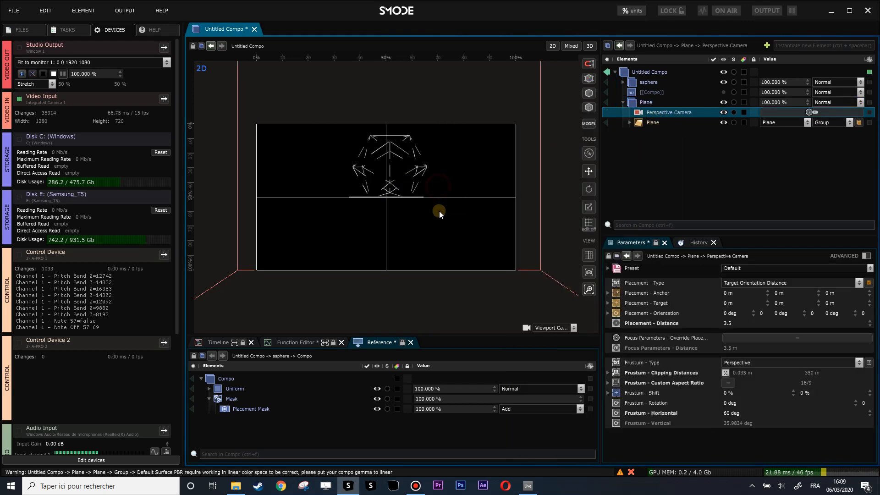
left_click_drag(725, 325, 646, 169)
left_click(606, 102)
left_click(492, 199)
left_click_drag(493, 210, 451, 134)
left_click_drag(470, 189, 458, 206)
Step: Delete the Default Surface renderer from the plane, keeping only its Thick Lines
left_click(630, 123)
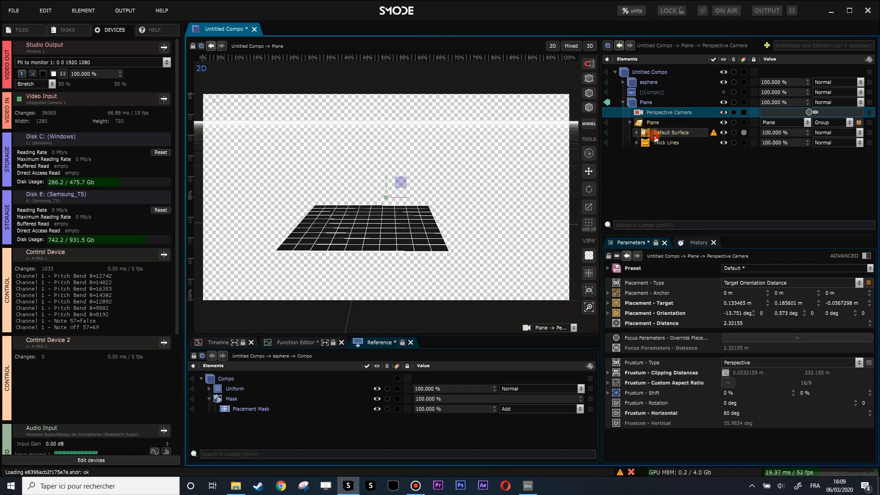
left_click(654, 136)
key("Delete")
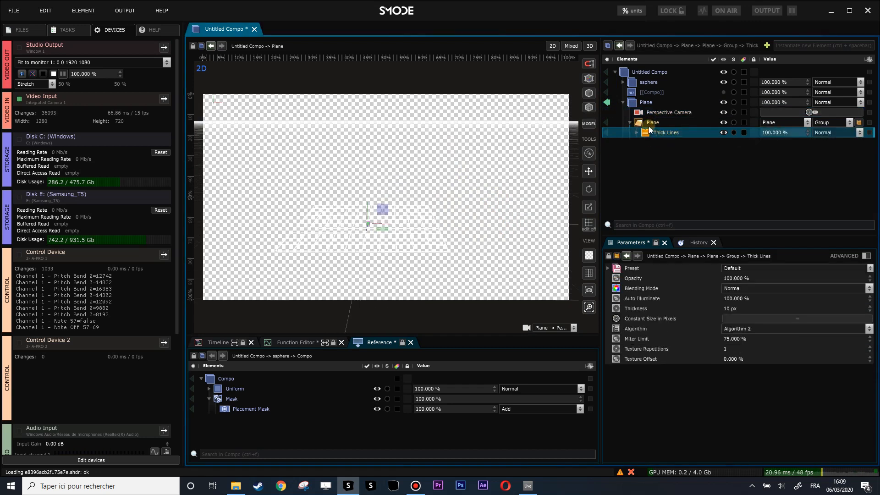
Step: Disable the Alpha Layer option of the Plane Compo
left_click(635, 104)
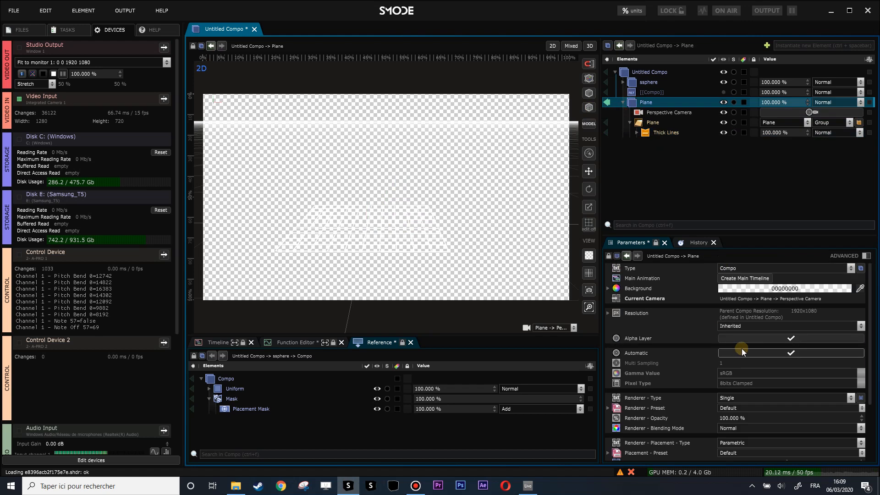
left_click(769, 338)
scroll(458, 221, "down", 1)
Step: Set the plane geometry's size to 10 m by 10 m
left_click(649, 122)
left_click_drag(817, 299, 818, 248)
left_click(815, 301)
key("Return")
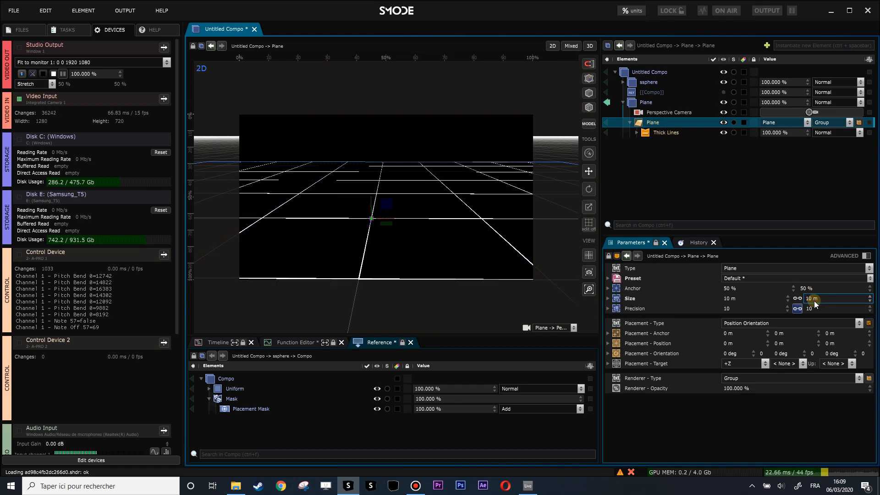
Step: Adjust the Plane Compo's camera to a low viewing angle across the enlarged grid floor
left_click(474, 225)
left_click_drag(473, 220, 474, 218)
scroll(474, 218, "down", 7)
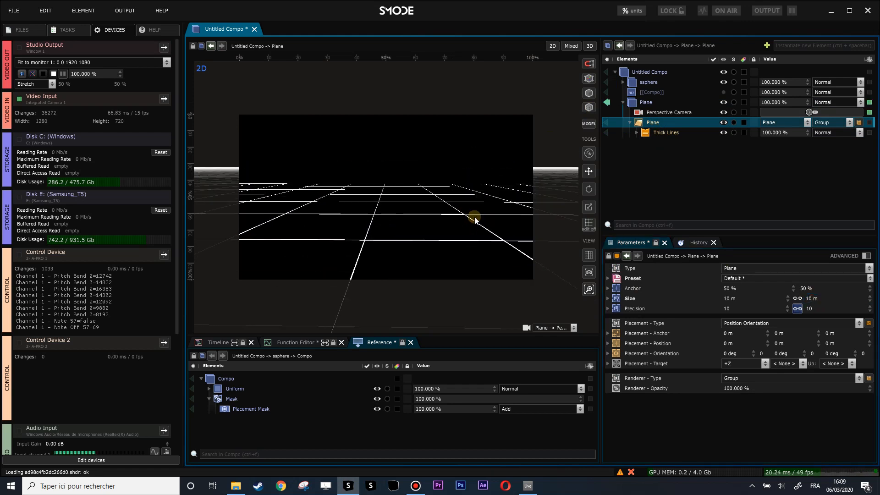
scroll(475, 219, "up", 4)
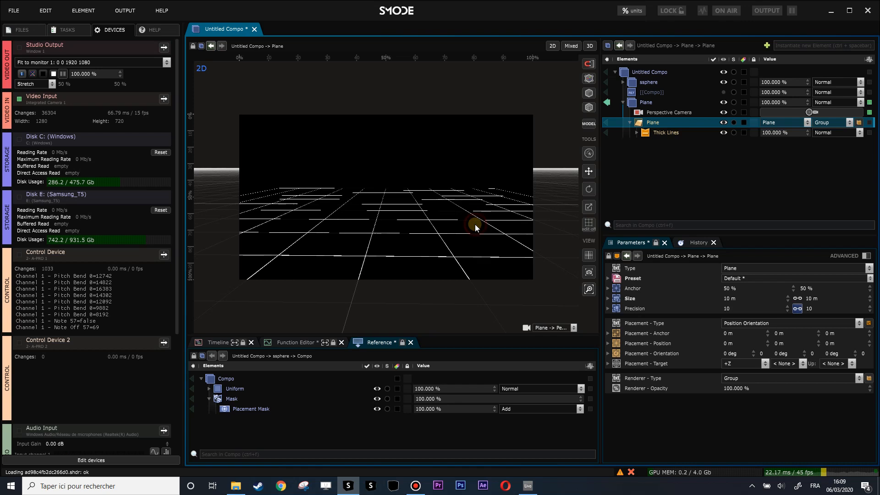
Step: Increase the thickness of the plane's Thick Lines to 33.2 px
left_click(660, 133)
left_click_drag(738, 308, 769, 308)
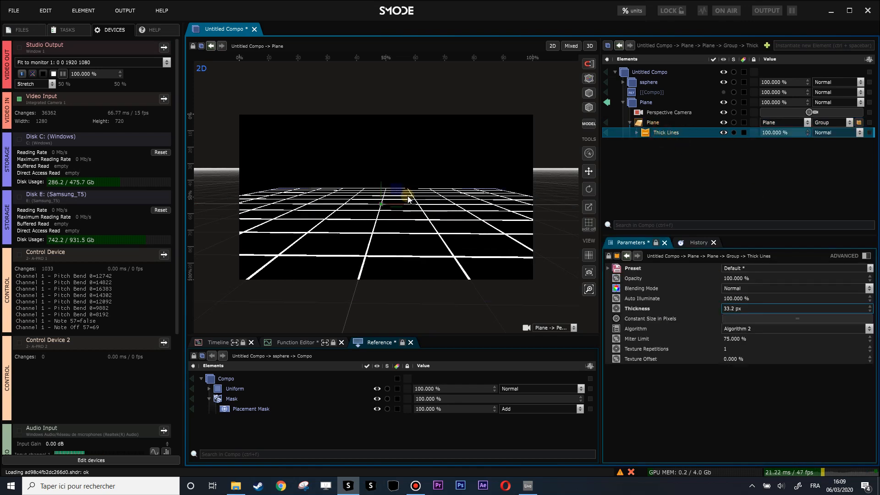
scroll(408, 198, "down", 2)
Step: Reset the second Placement - Orientation value of the Plane Compo's Perspective Camera to 0 deg
left_click(669, 113)
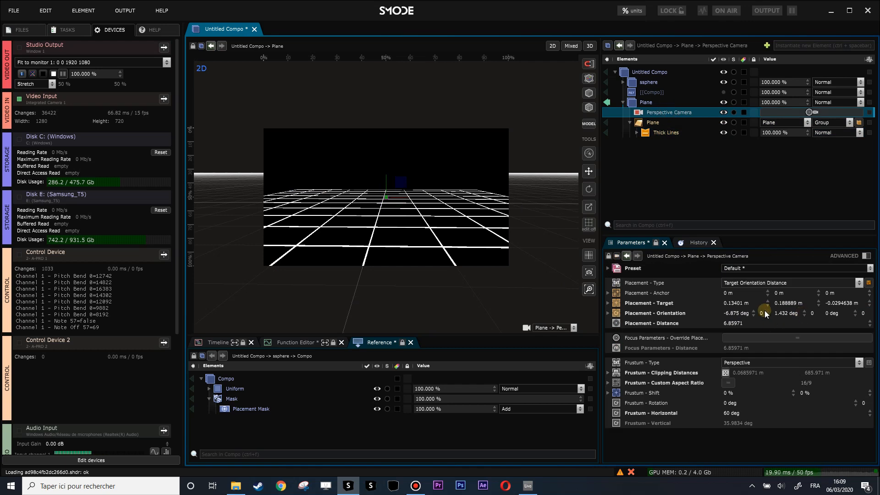
right_click(803, 313)
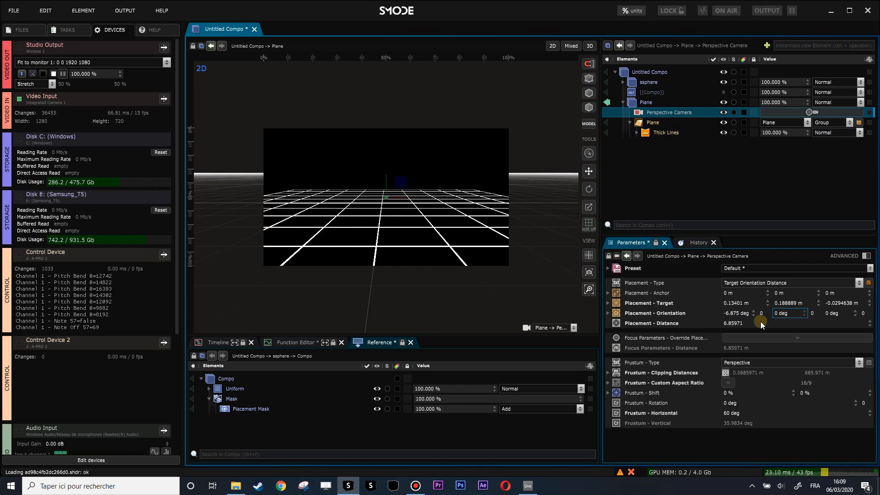
scroll(416, 223, "up", 5)
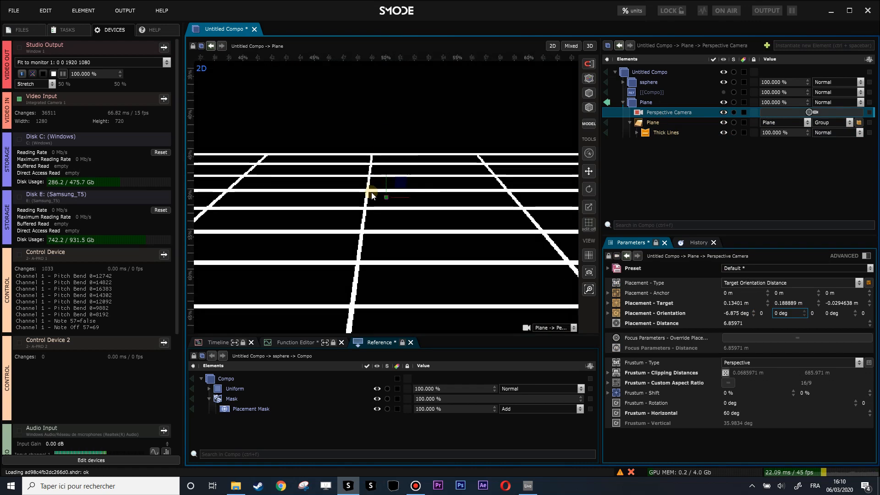
Step: Turn off Automatic quality for the Plane Compo and set its Multi Sampling to 8
left_click(664, 101)
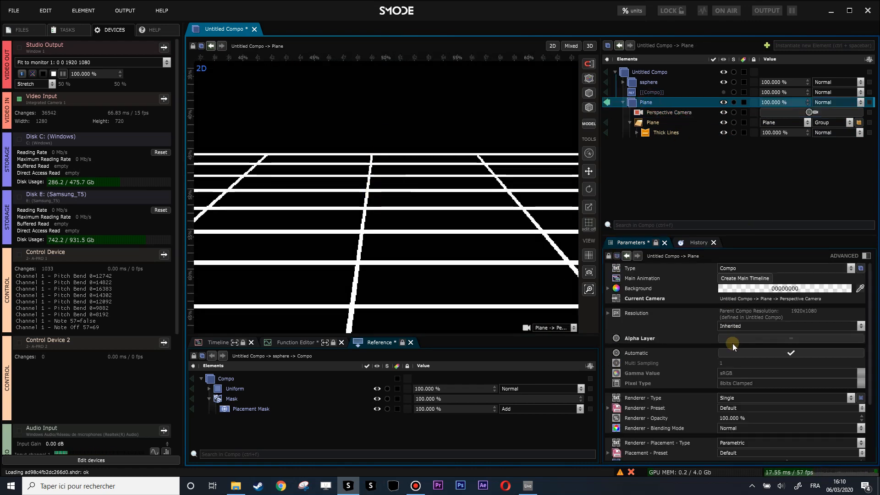
left_click(768, 349)
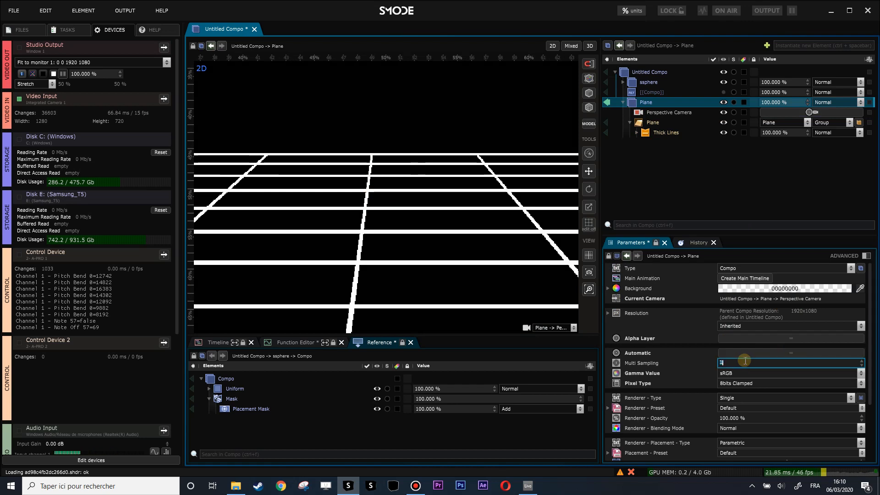
key("Return")
scroll(377, 203, "down", 5)
scroll(380, 204, "down", 4)
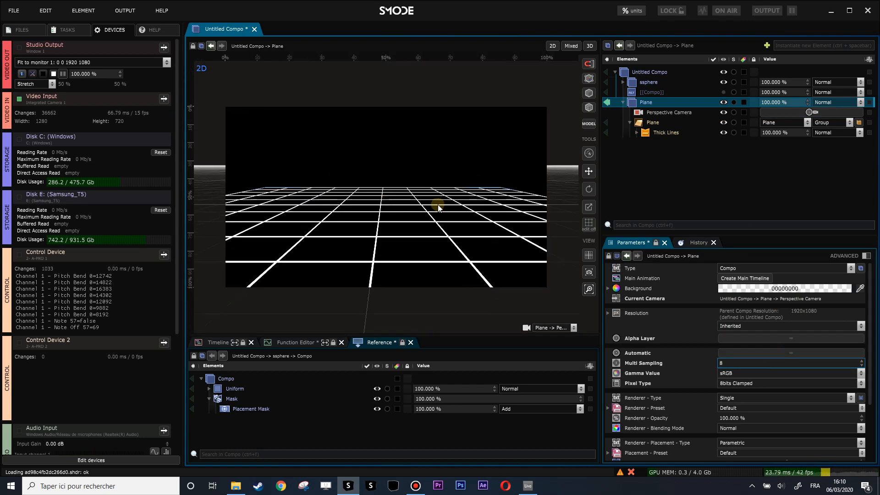
Step: Try placing the plane geometry at -0.6 m in Z with a linked size of 16.2 m, and undo the size change
left_click(651, 124)
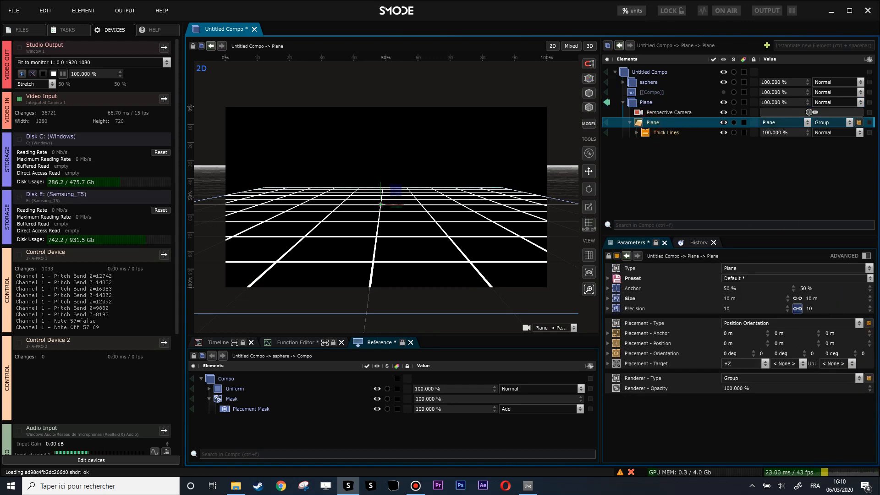
left_click_drag(846, 344, 846, 369)
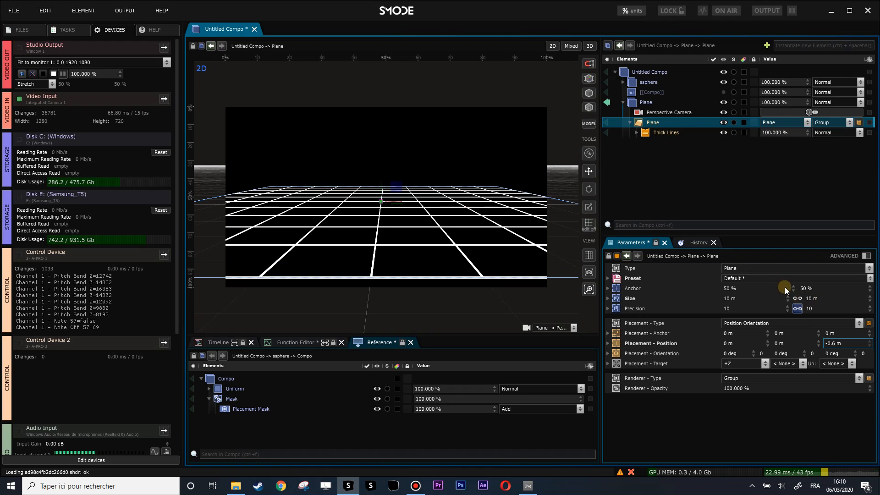
left_click_drag(810, 298, 810, 256)
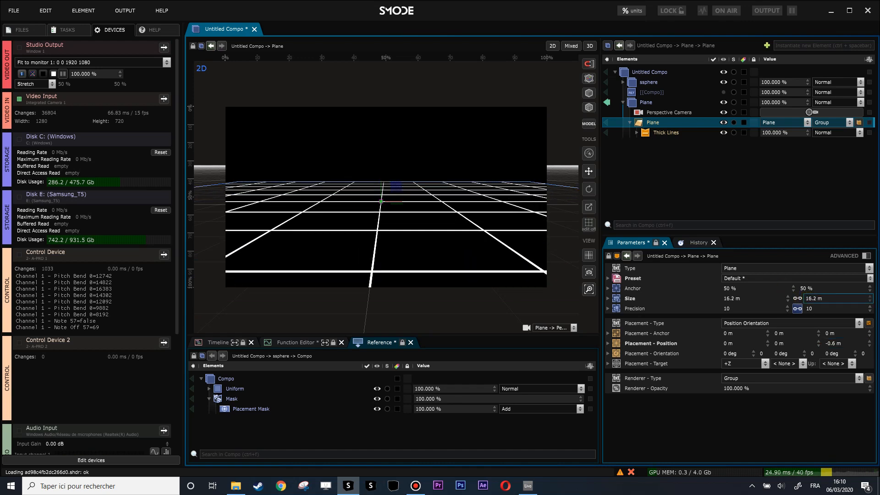
key("ctrl+z")
Step: Unlink the plane geometry's size and set it to 19.1 m by 36.2 m, with its Z position at -13.49 m
left_click(799, 298)
left_click_drag(810, 299, 837, 395)
left_click_drag(733, 301, 733, 255)
Step: Unlink the plane geometry's precision values and set them to 114 and 73
left_click(797, 309)
left_click_drag(733, 308, 733, 241)
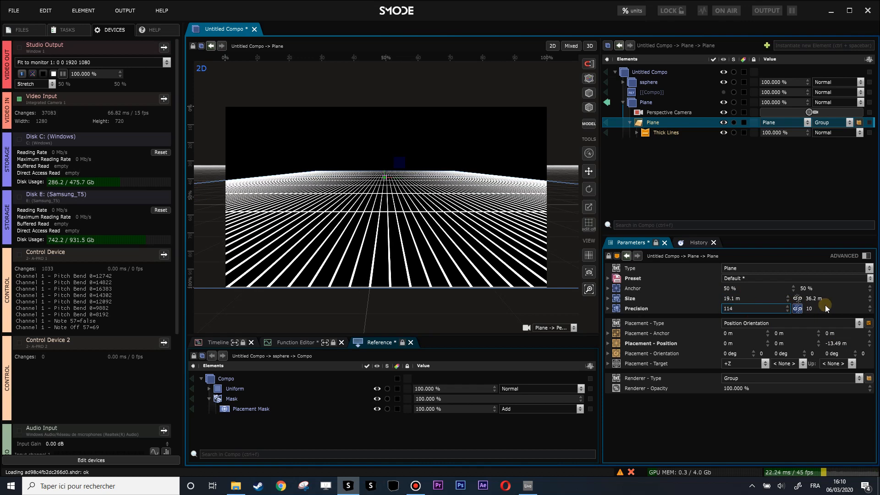
mouse_move(809, 308)
left_mouse_down()
mouse_move(809, 284)
mouse_move(816, 307)
left_mouse_up()
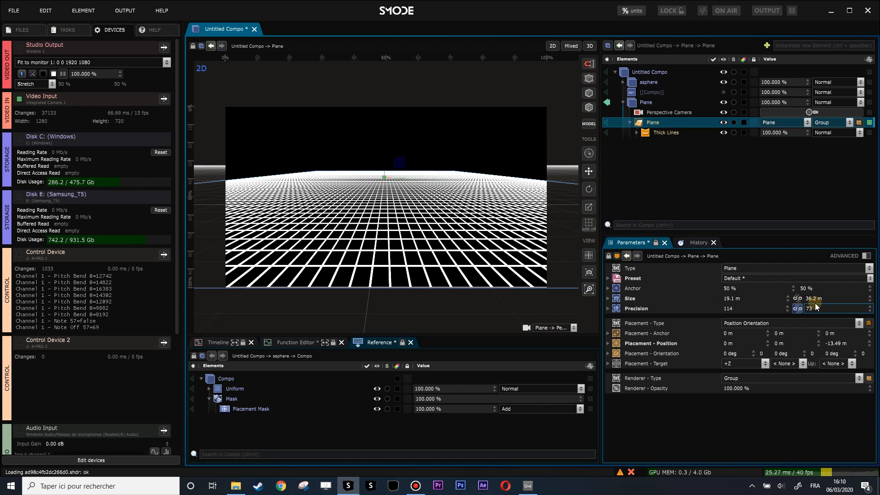
Step: Show the plane geometry's advanced parameters and set its Wireframe to Only on U
left_click(653, 120)
left_click(865, 255)
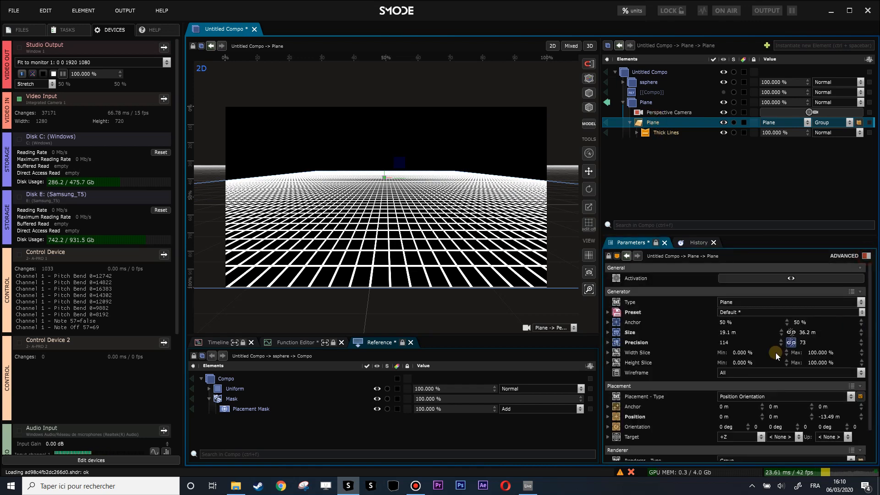
left_click(735, 370)
left_click(750, 391)
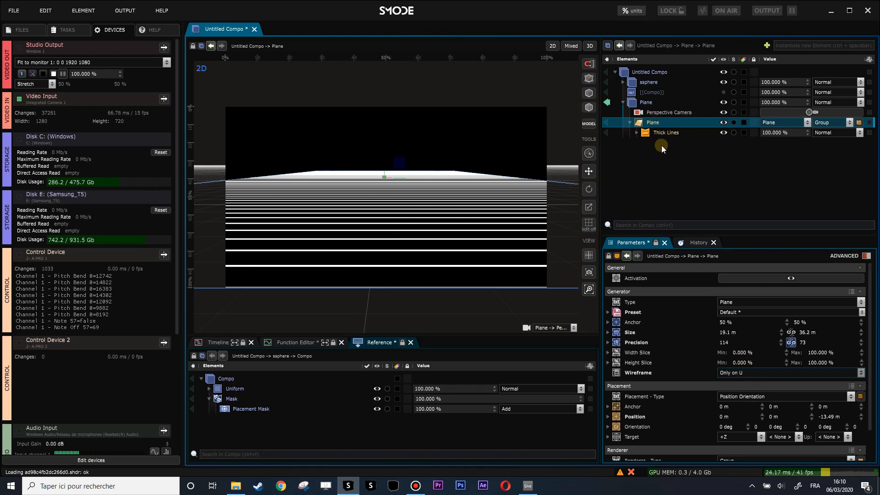
Step: Add a Displace distort modifier to the plane geometry
right_click(647, 124)
mouse_move(582, 188)
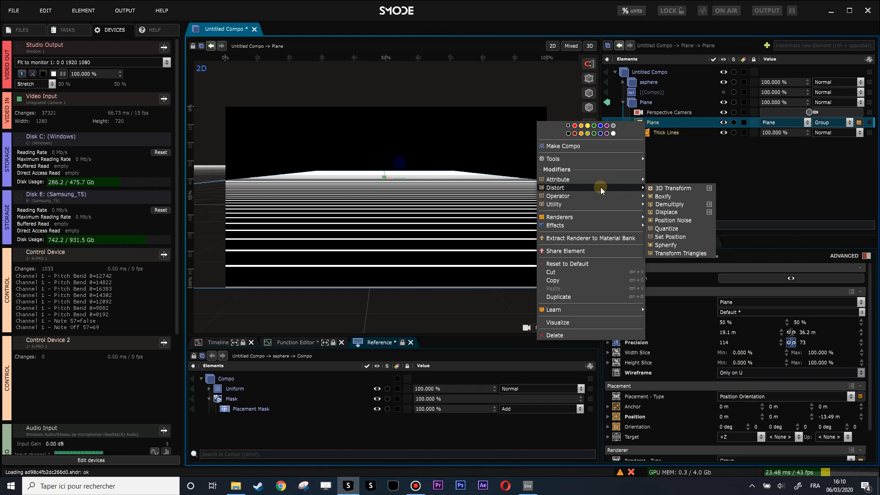
left_click(672, 210)
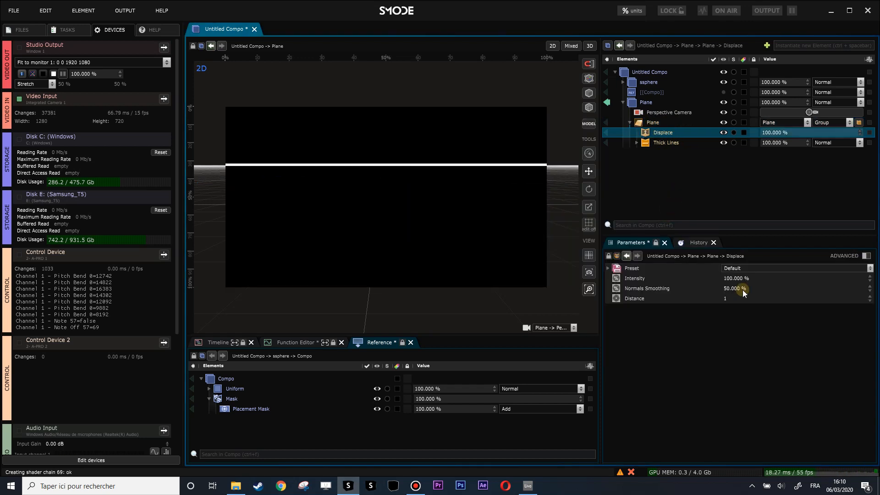
Step: Add a Texture Layer Perlin Noise mask to the Displace modifier and expand it
right_click(647, 133)
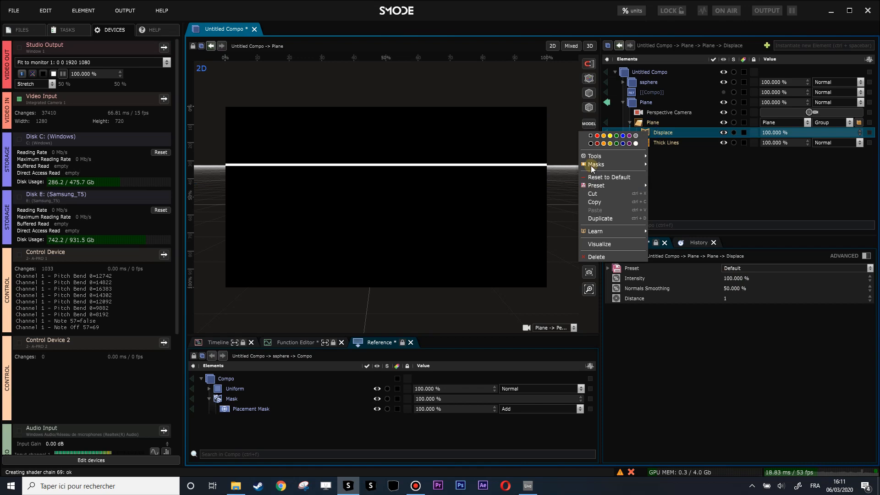
mouse_move(593, 164)
left_click(682, 219)
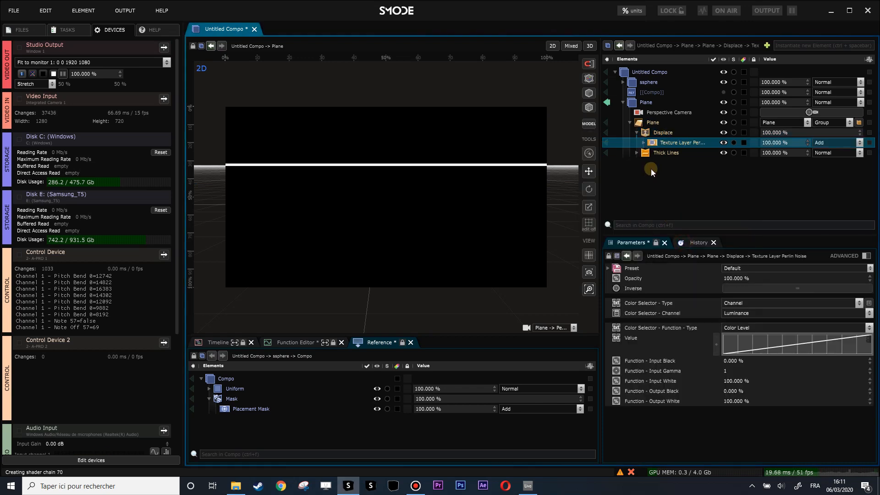
left_click(645, 143)
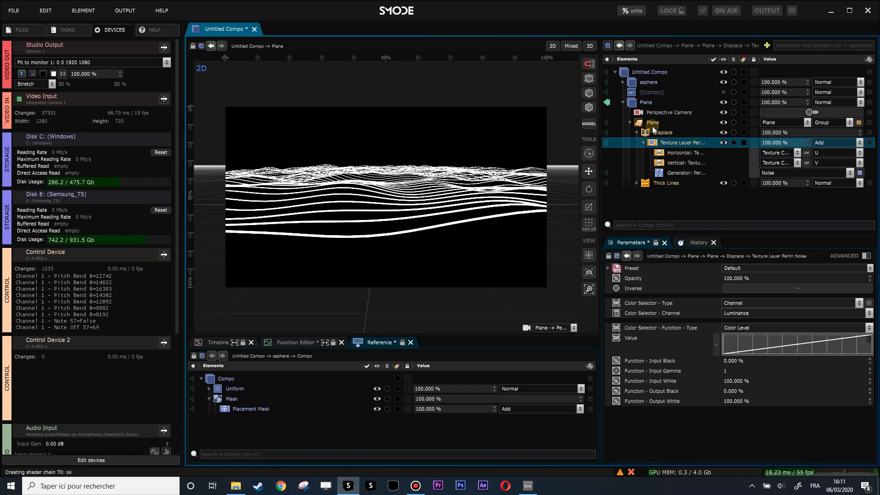
Step: Animate the vertical Offset of the mask's noise generator with an Infinite Ramp, playing it at a speed of 0.13
left_click(676, 173)
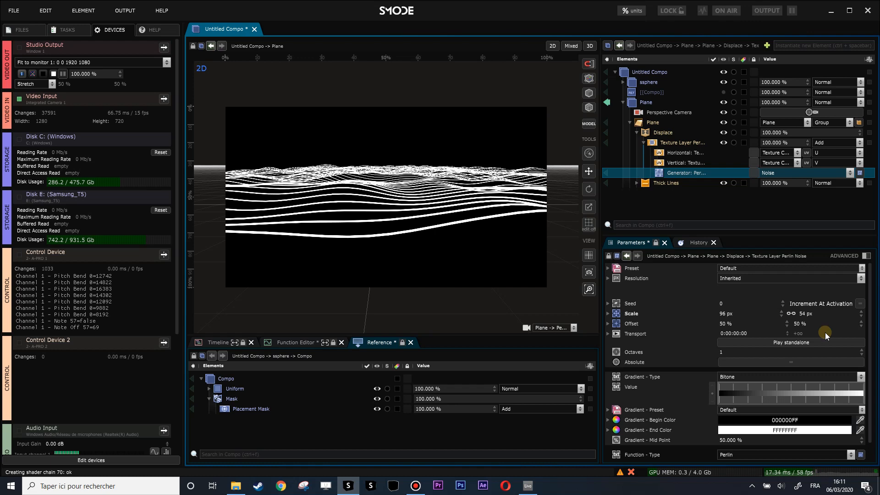
right_click(803, 325)
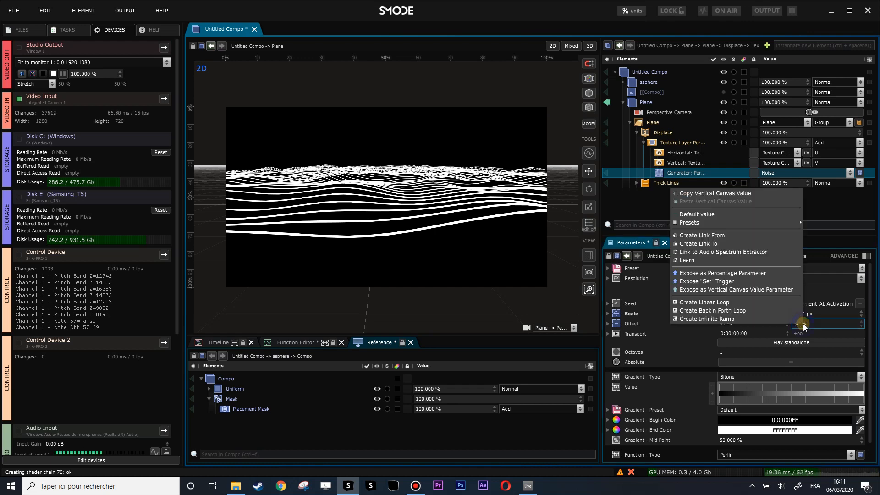
left_click(761, 318)
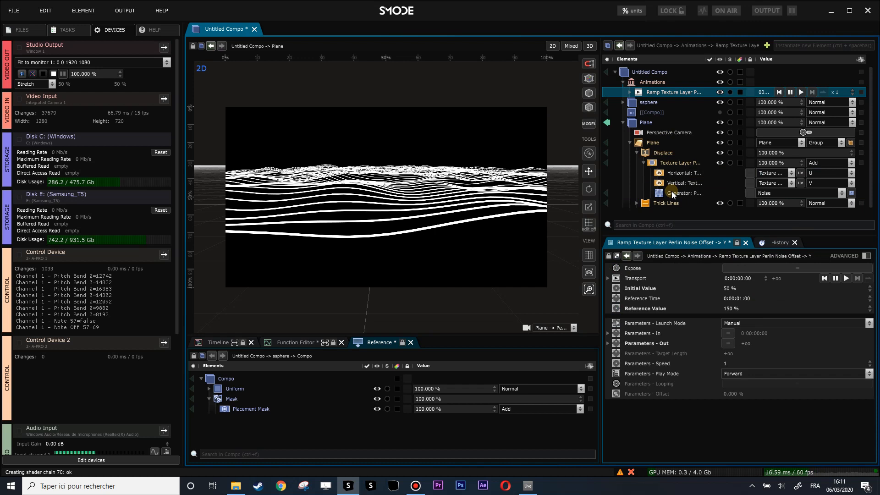
left_click(799, 92)
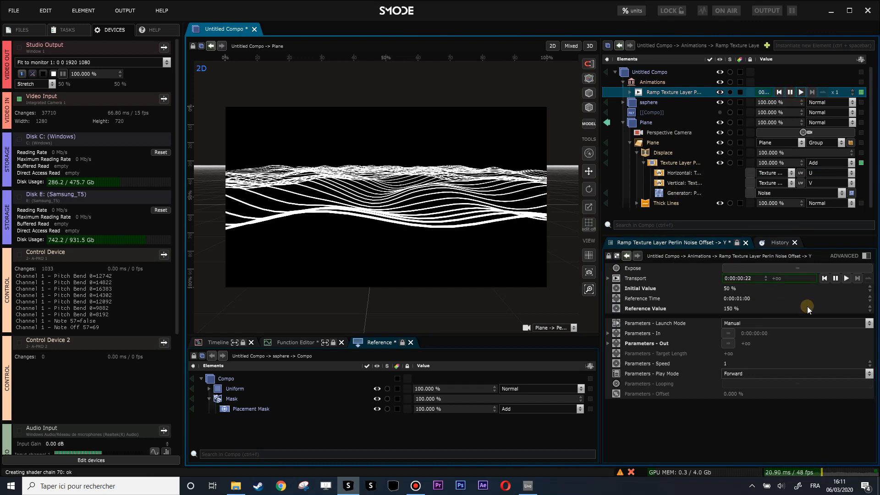
left_click_drag(844, 92, 844, 110)
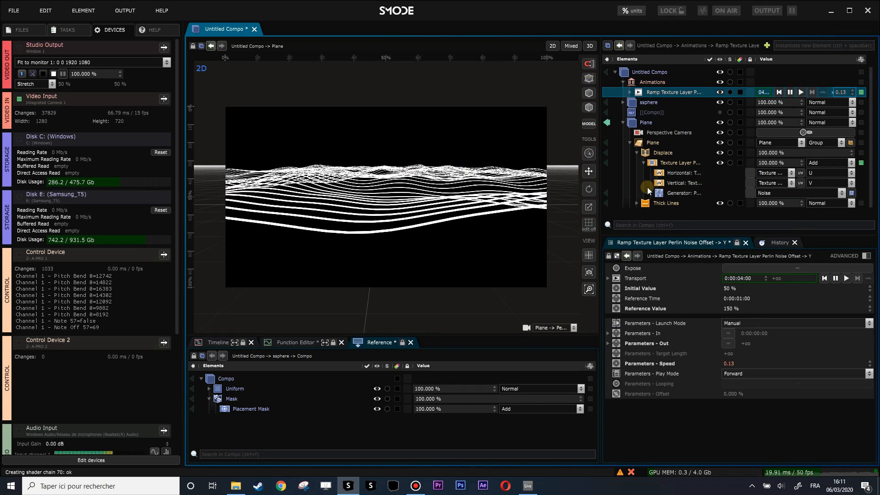
Step: Convert the mask's Perlin Noise generator into a Compo, then export it and replace it by reference
left_click(607, 163)
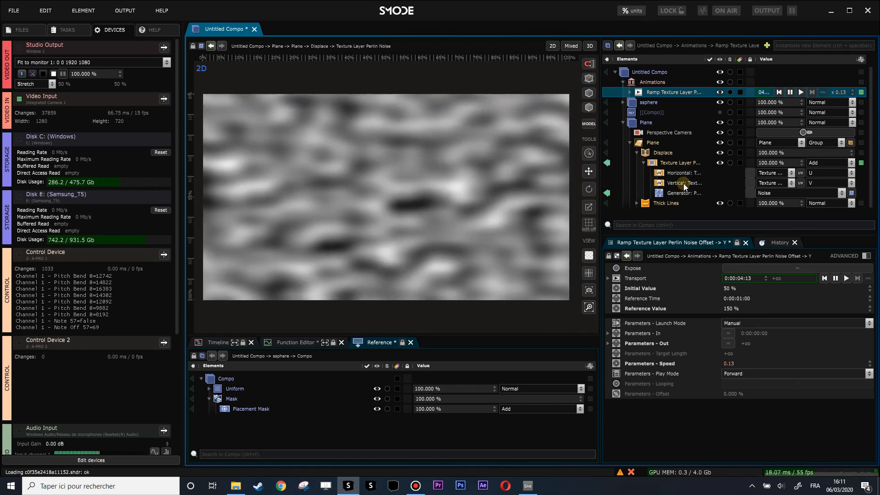
left_click(608, 192)
left_click(687, 193)
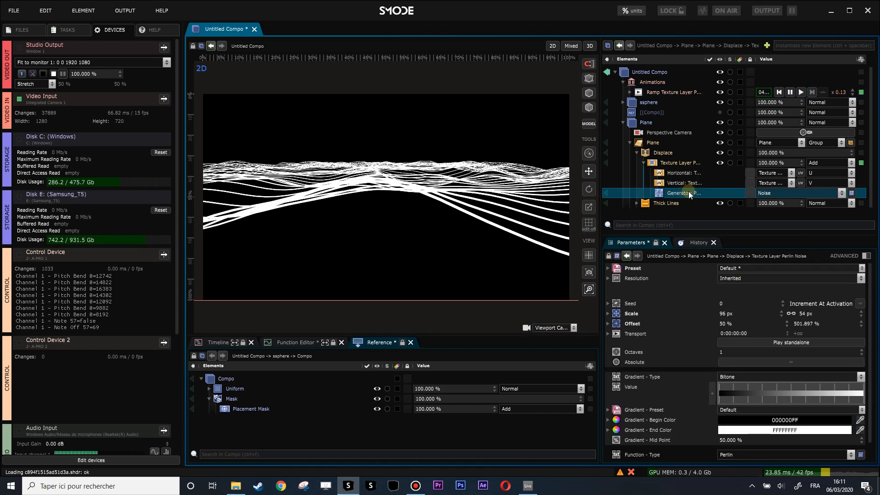
key("Delete")
right_click(673, 192)
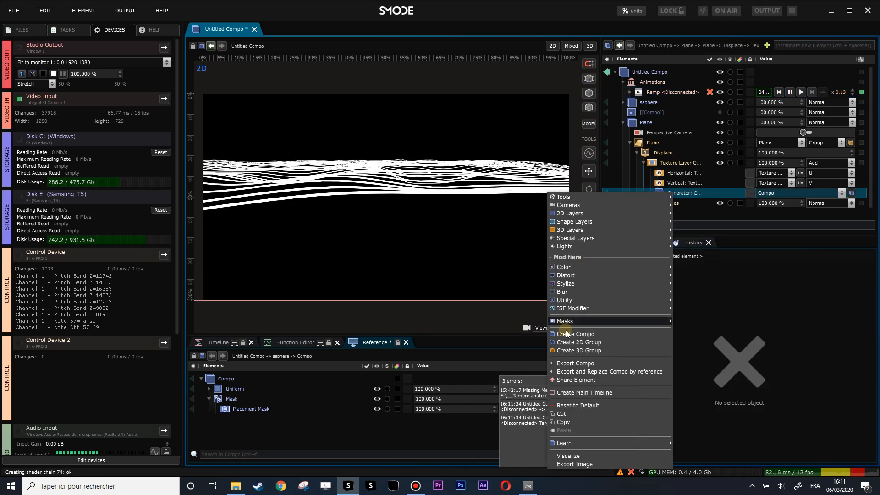
left_click(610, 371)
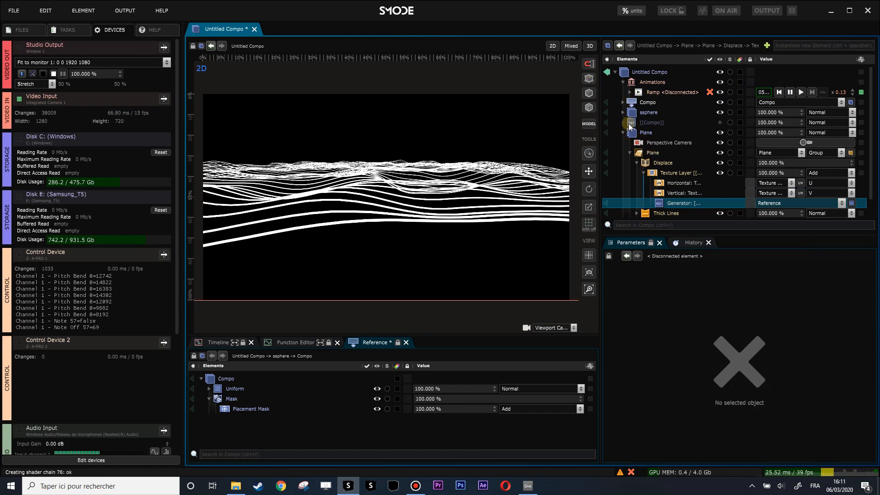
Step: Move the exported noise Compo into the Plane Compo and collapse the plane geometry
left_click_drag(633, 105, 639, 136)
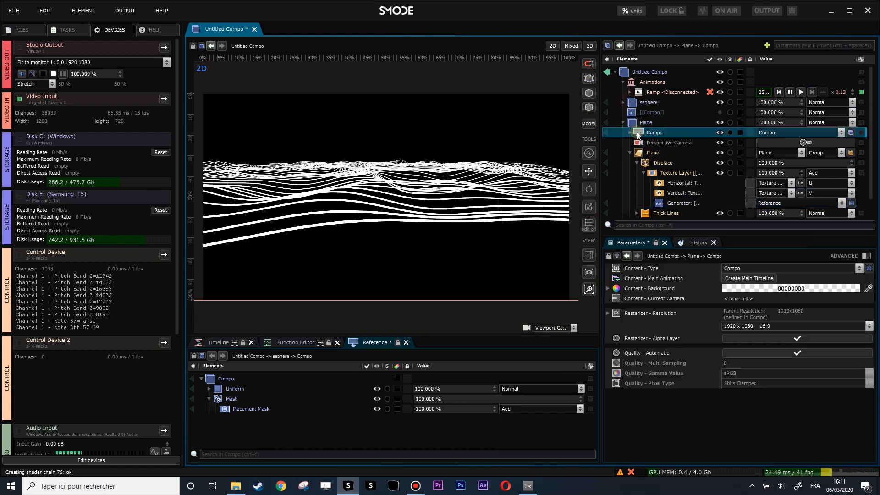
left_click(629, 153)
Step: Add a reference to the noise Compo as a main-level layer and shrink it to about 24.8% in the image's upper-left corner
left_click(644, 132)
left_click_drag(645, 163, 647, 178)
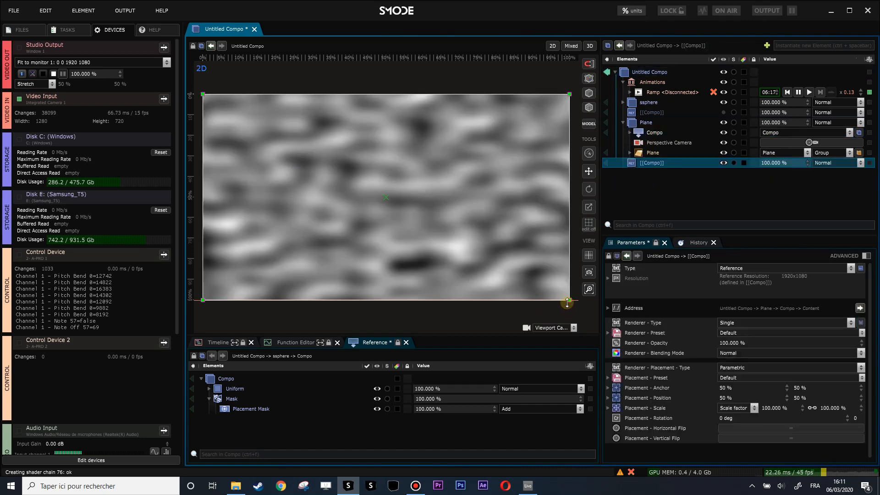
left_click_drag(568, 300, 294, 151)
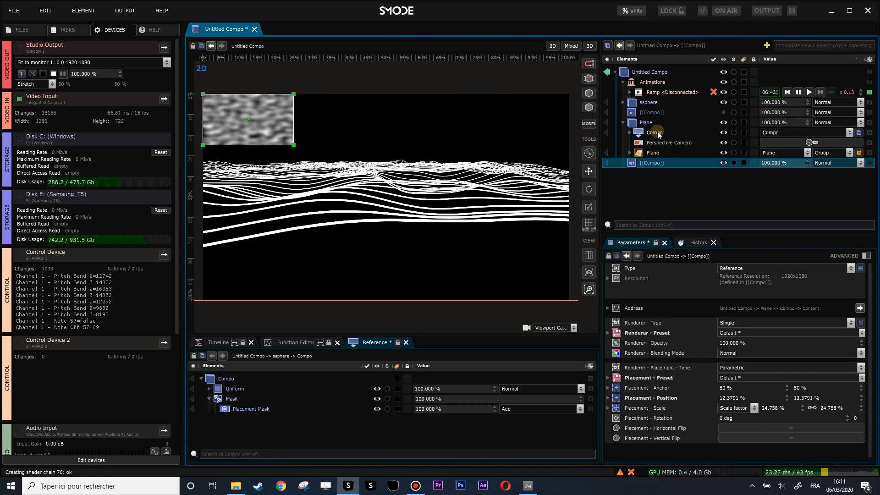
Step: Reconnect the disconnected Ramp's target to the Y Offset of the Perlin Noise inside the Plane's noise Compo
left_click(665, 93)
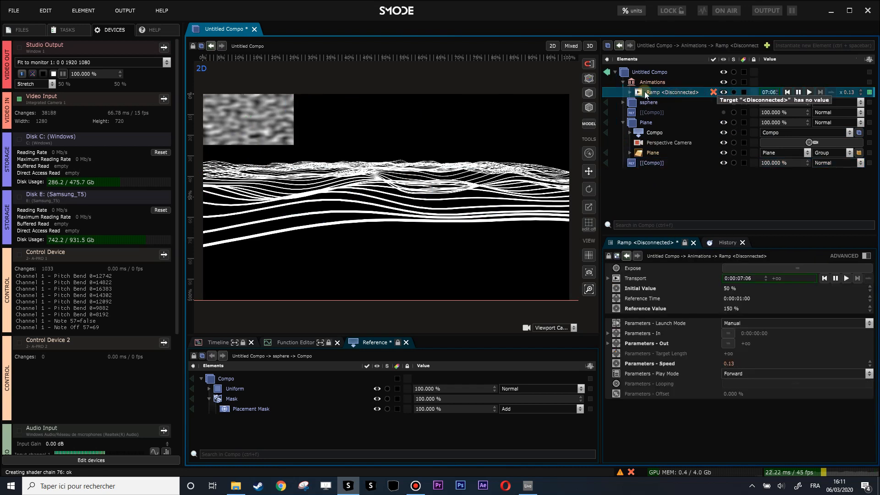
left_click(629, 93)
left_click(665, 103)
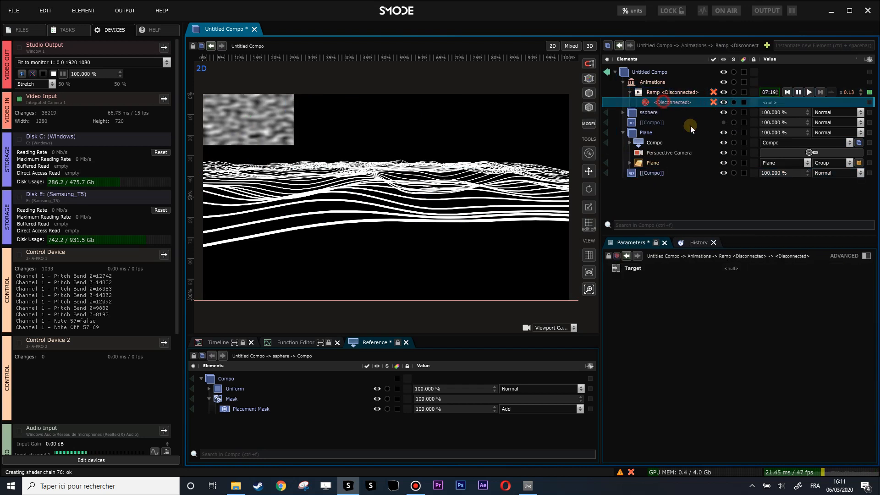
left_click(629, 142)
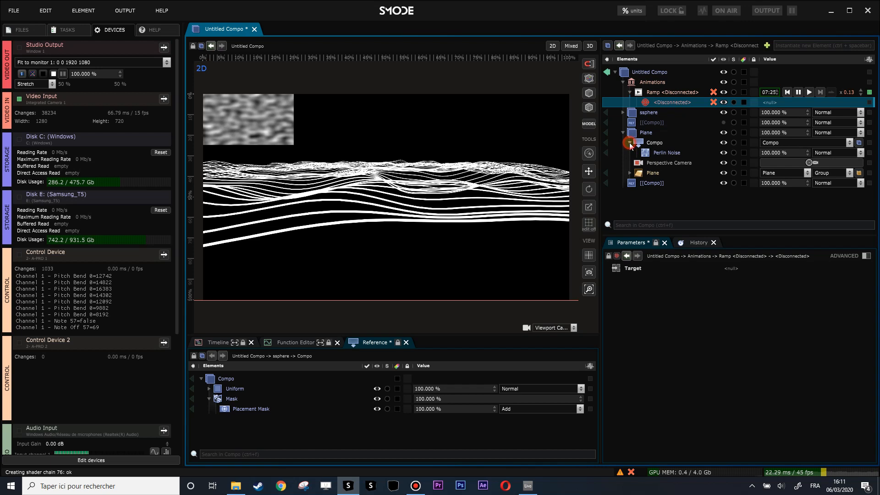
left_click(656, 153)
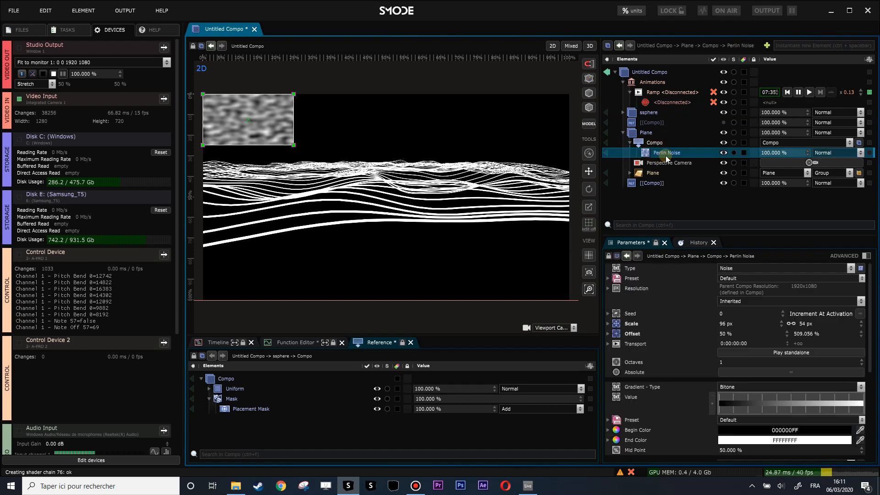
left_click(608, 334)
left_click_drag(636, 359, 795, 103)
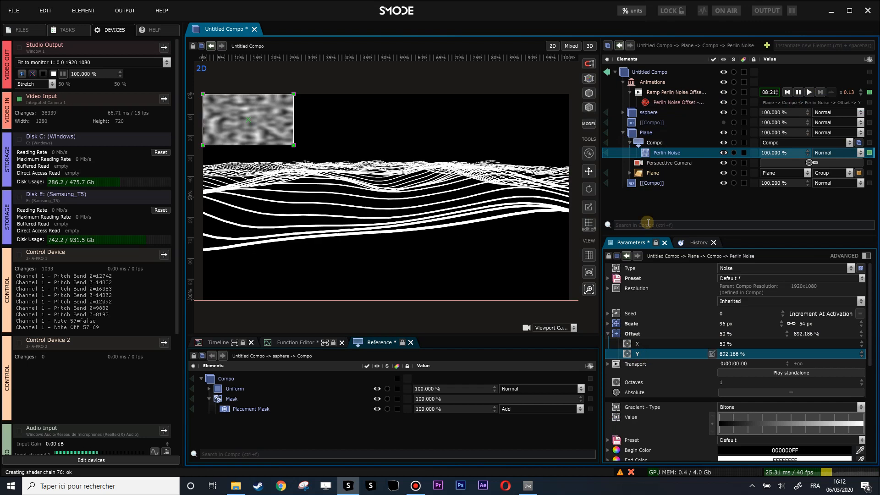
left_click(629, 92)
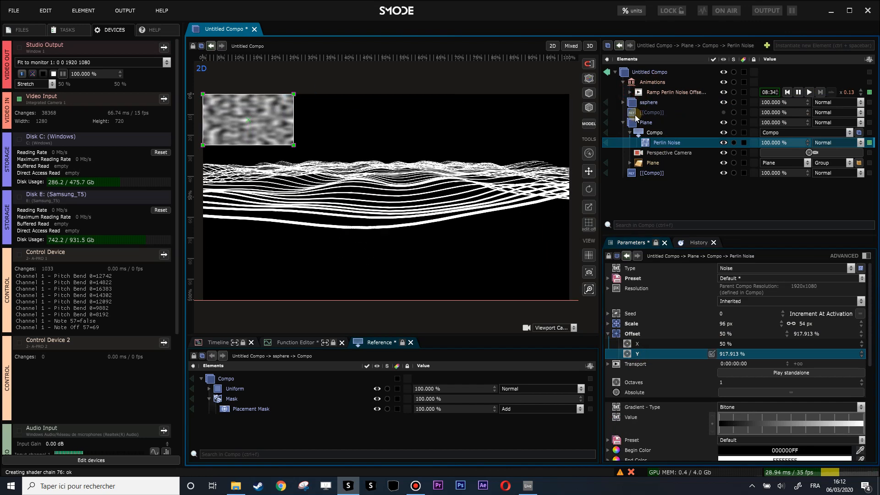
Step: Add a black Uniform layer to the Plane's noise Compo and set only its horizontal scale to 30%
left_click_drag(638, 136, 270, 132)
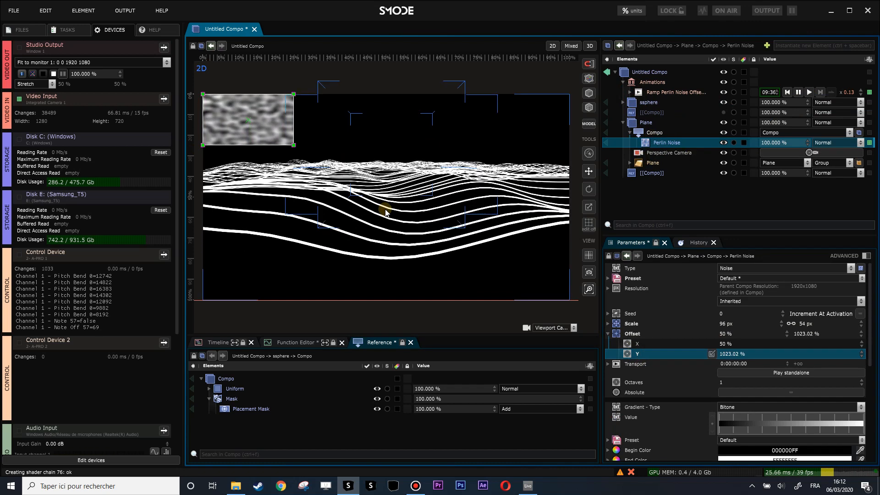
scroll(383, 223, "up", 1)
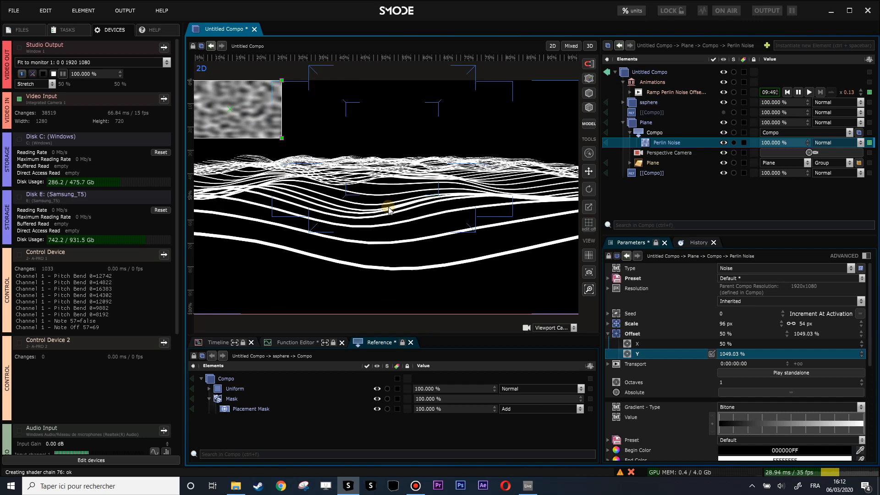
scroll(390, 239, "down", 1)
scroll(391, 240, "up", 1)
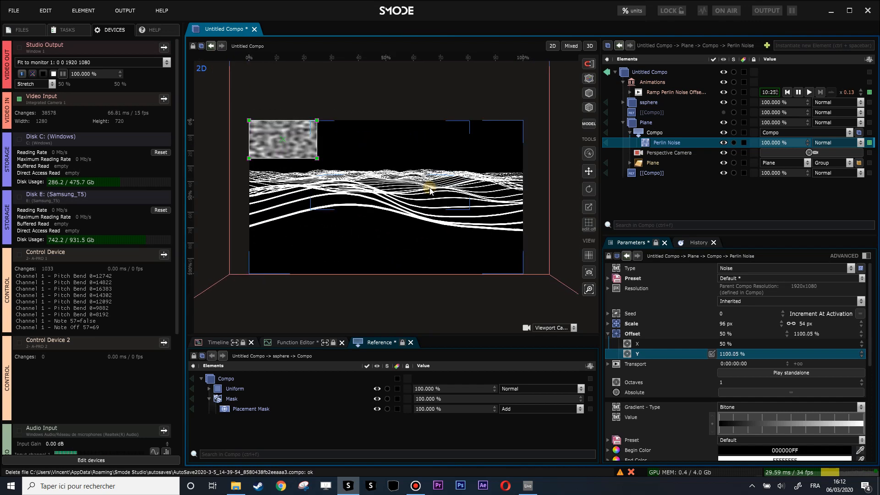
right_click(538, 144)
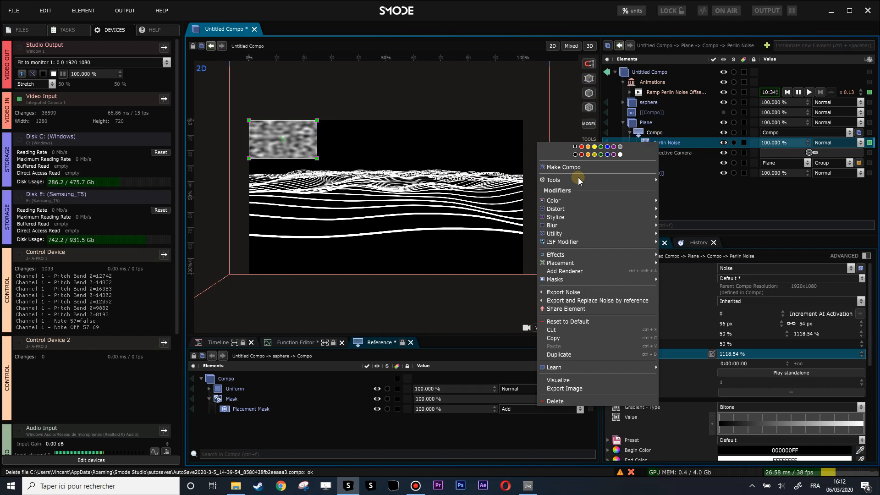
right_click(654, 135)
mouse_move(541, 213)
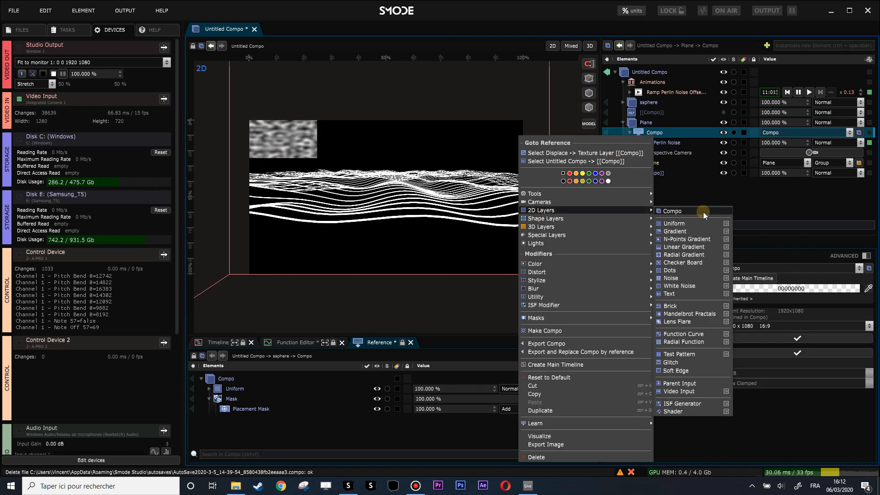
left_click(674, 221)
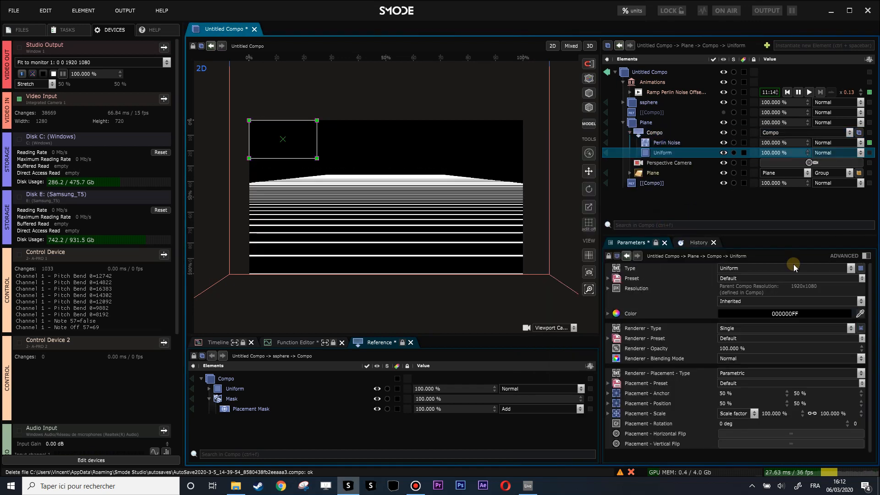
left_click(813, 414)
left_click_drag(789, 414, 789, 443)
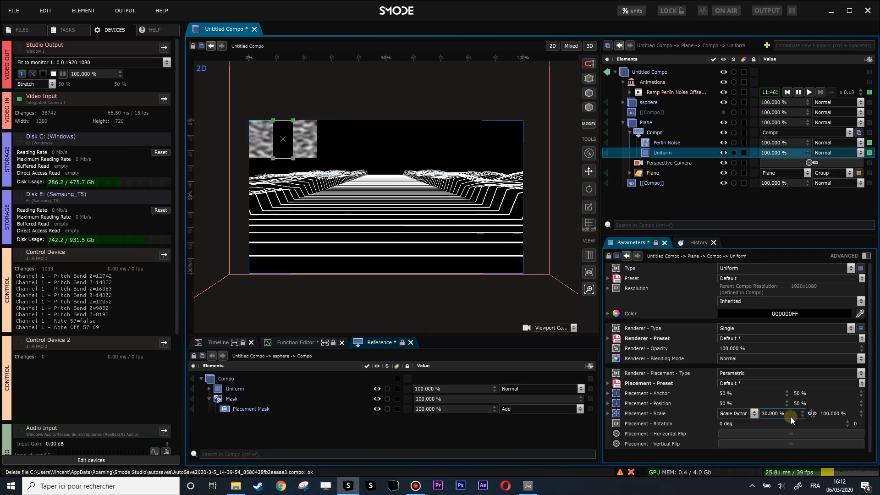
Step: Add a Placement Mask to the Uniform layer, link its feather Left Right And Top Bottom, and set the left and right feather to 34%
right_click(649, 151)
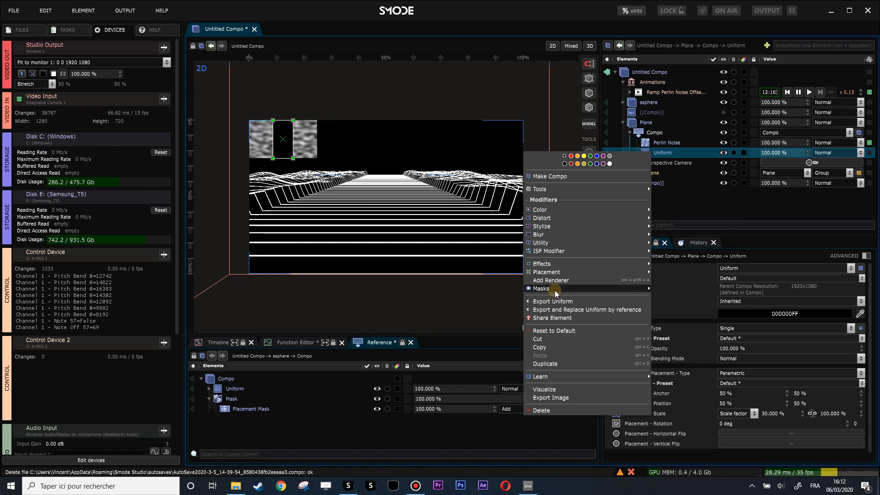
mouse_move(554, 290)
left_click(683, 271)
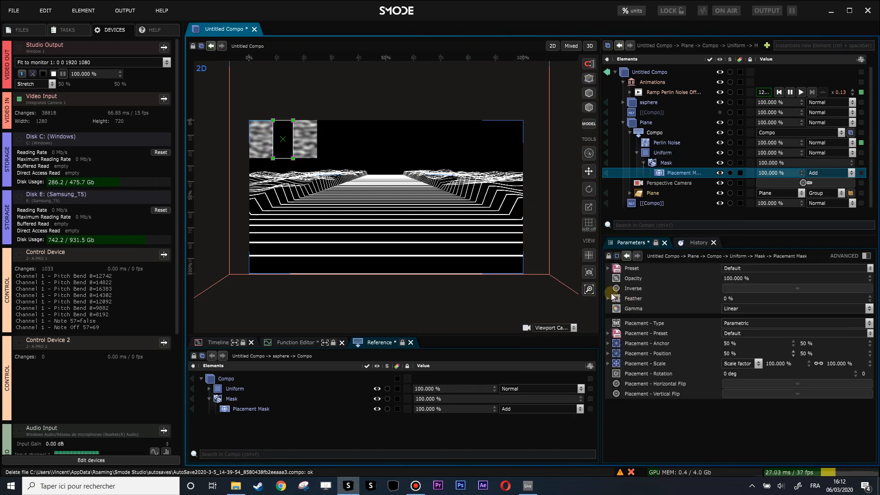
left_click(614, 297)
left_click(765, 310)
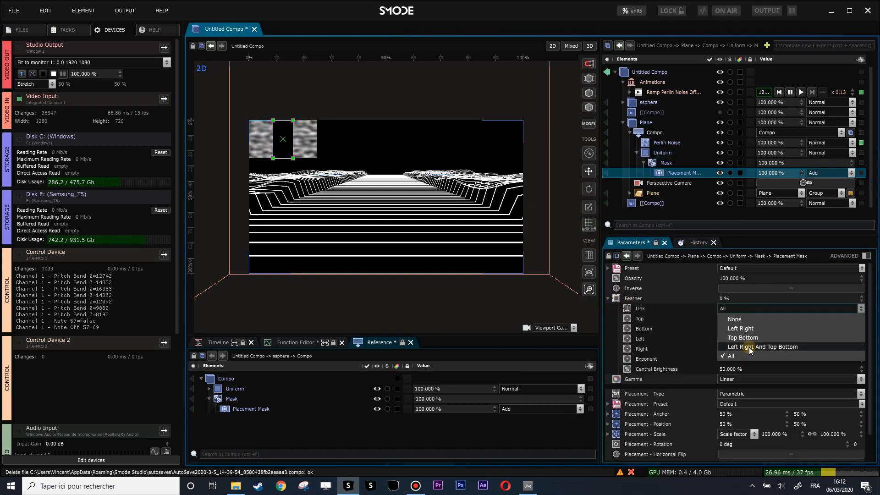
left_click(748, 347)
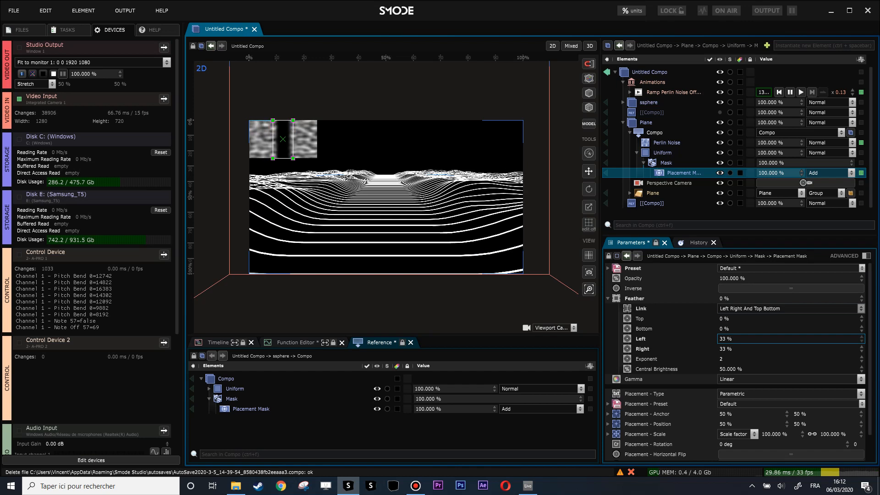
scroll(440, 186, "up", 2)
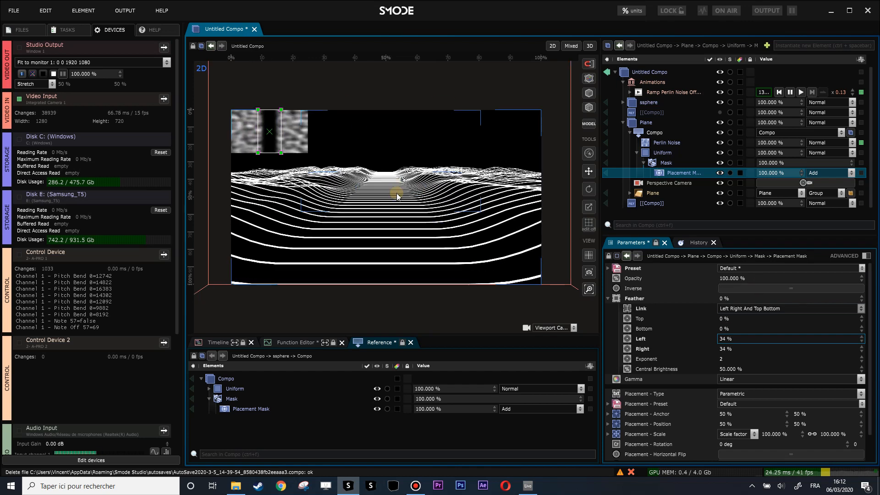
scroll(420, 175, "down", 1)
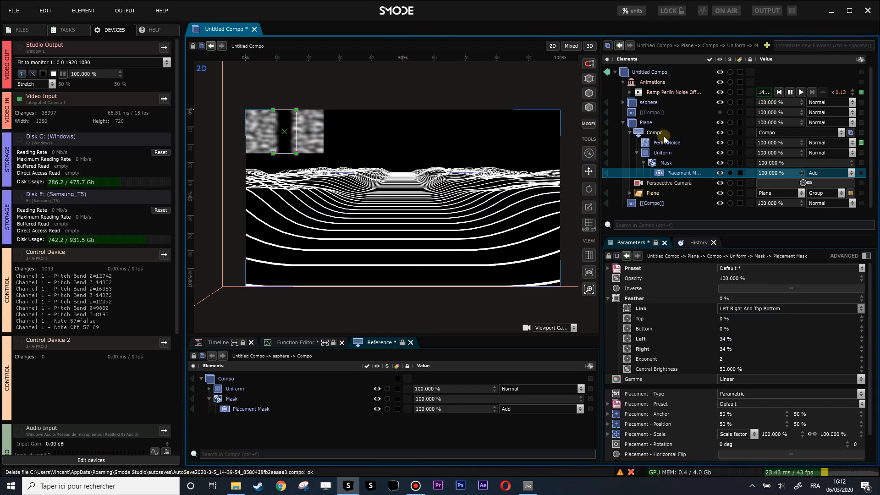
Step: Reposition the Plane's Perspective Camera with target height 0.598889 m, orientation -2.375 deg and distance 7.0655
left_click(645, 183)
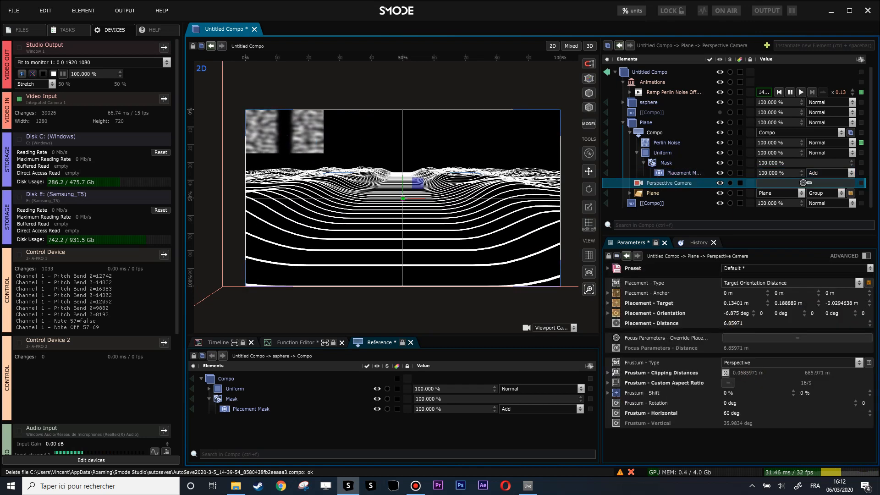
left_click_drag(736, 323, 735, 321)
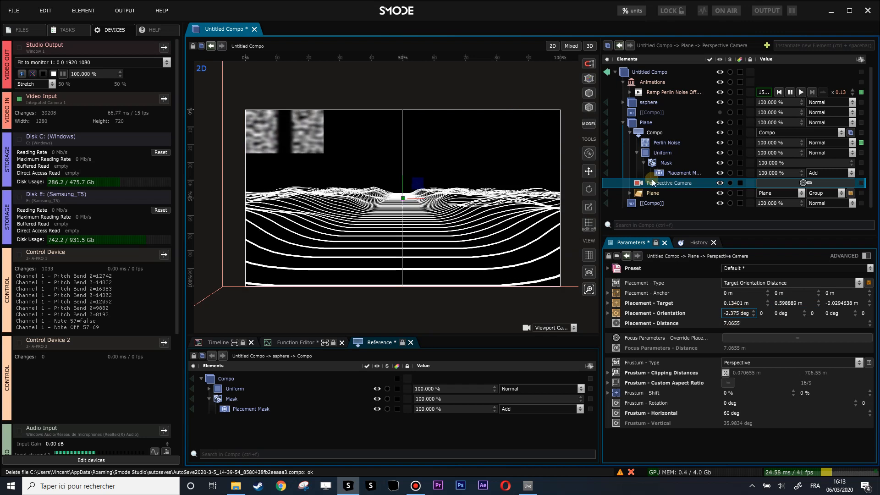
Step: Set the Distance of the plane geometry's Displace modifier to 3.32
left_click(667, 143)
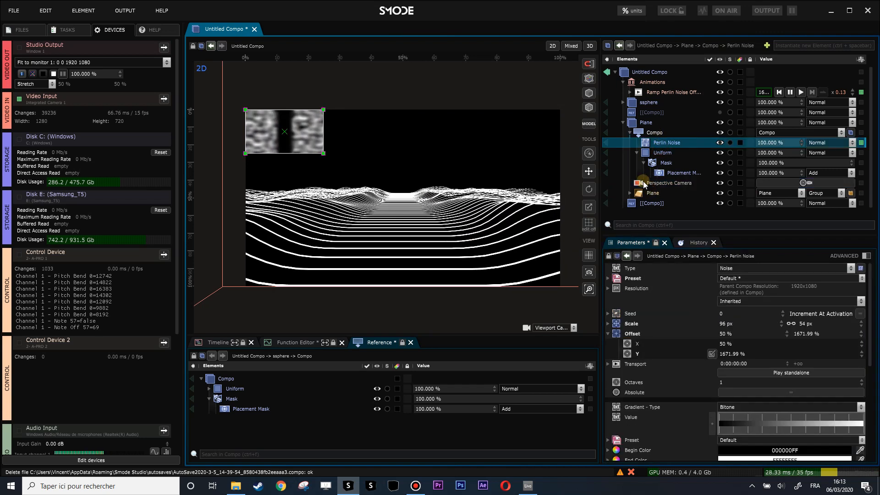
left_click(637, 152)
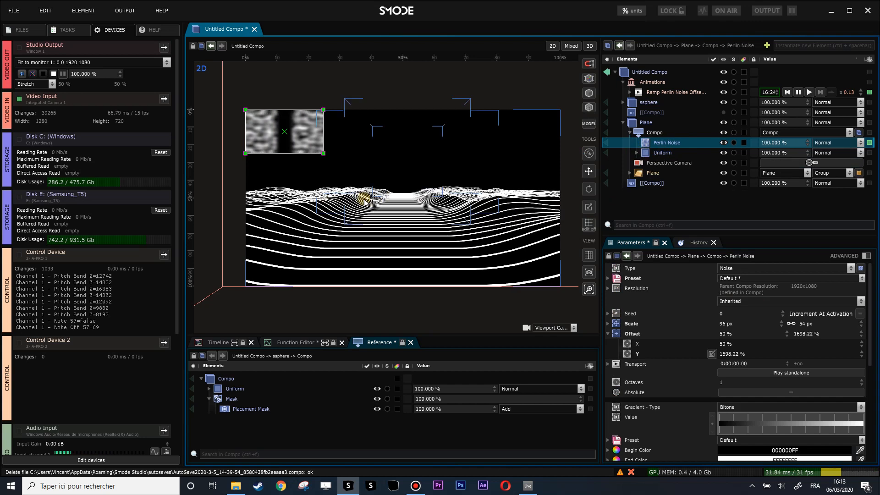
left_click(630, 173)
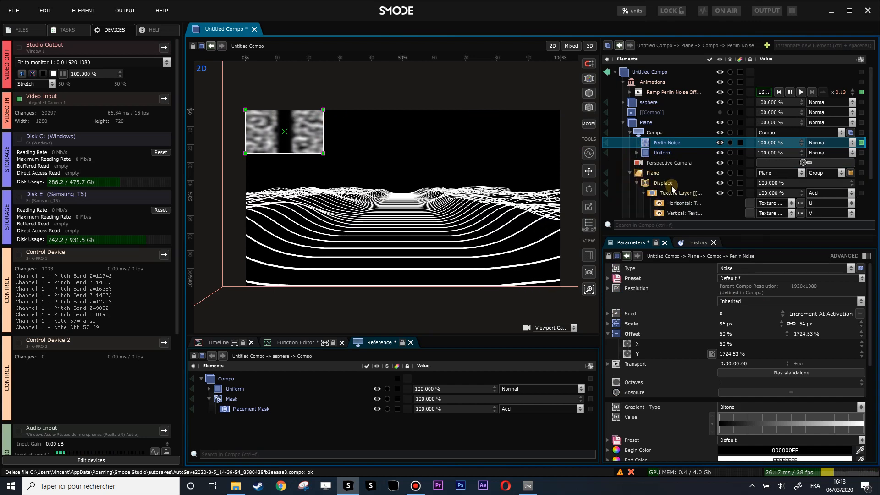
scroll(290, 138, "up", 3)
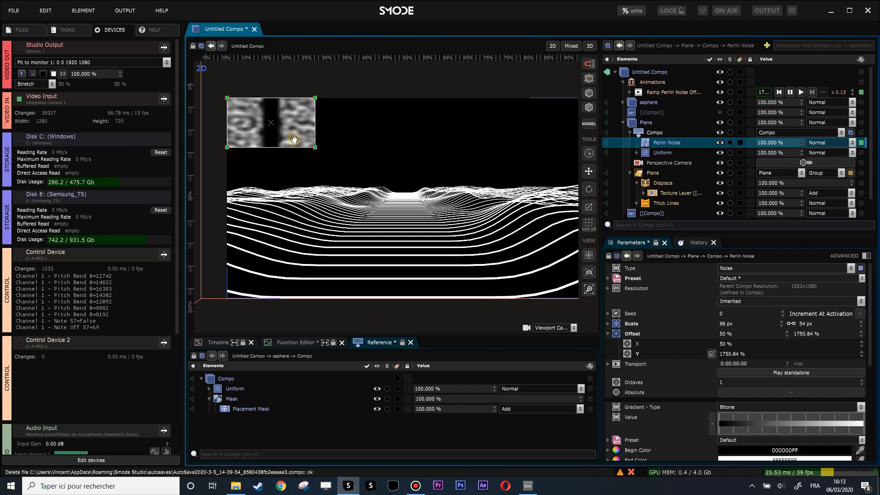
left_click(660, 184)
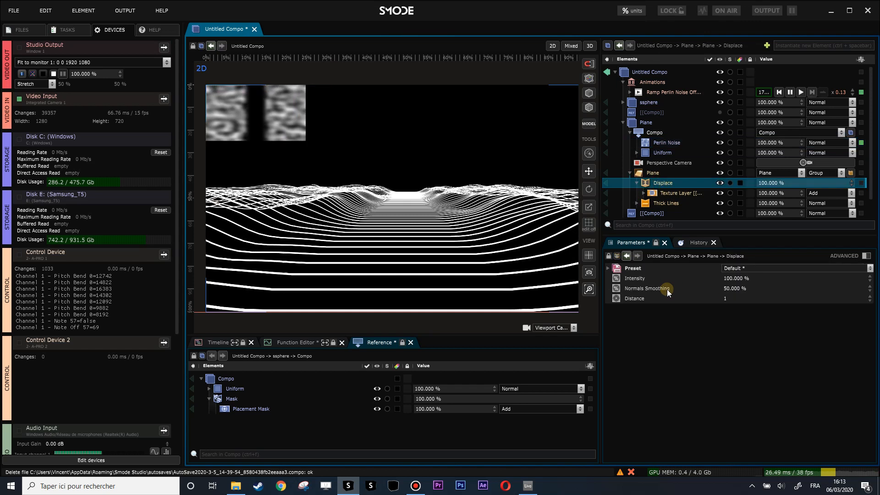
double_click(730, 297)
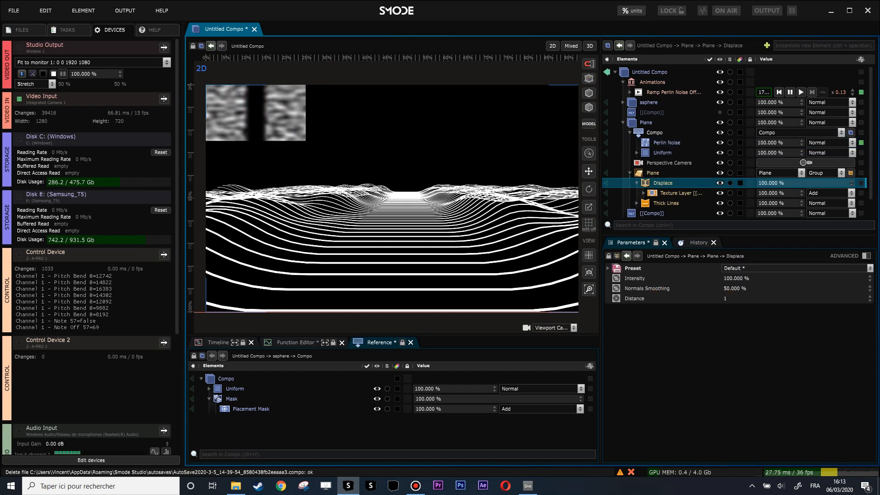
type("1.13")
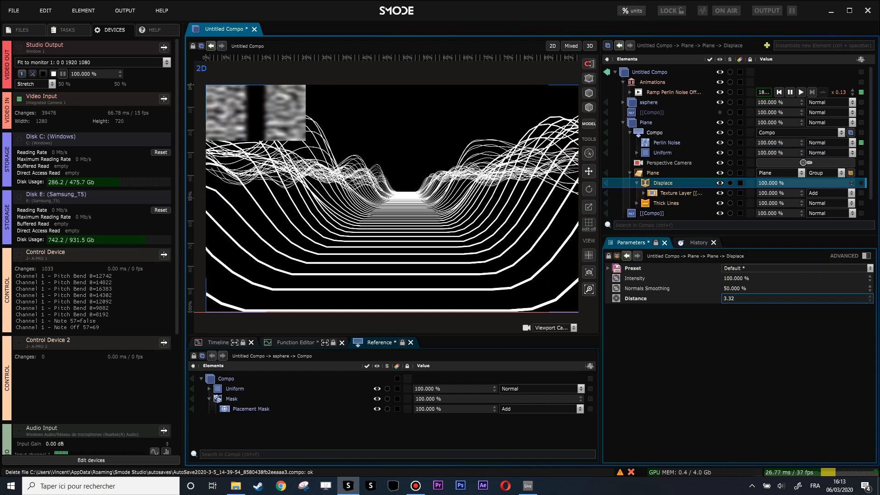
Step: Enable Quantize on the Perlin Noise gradient with 57.9% Smoothing, and set its Mid Point to 74.1%
left_click(663, 144)
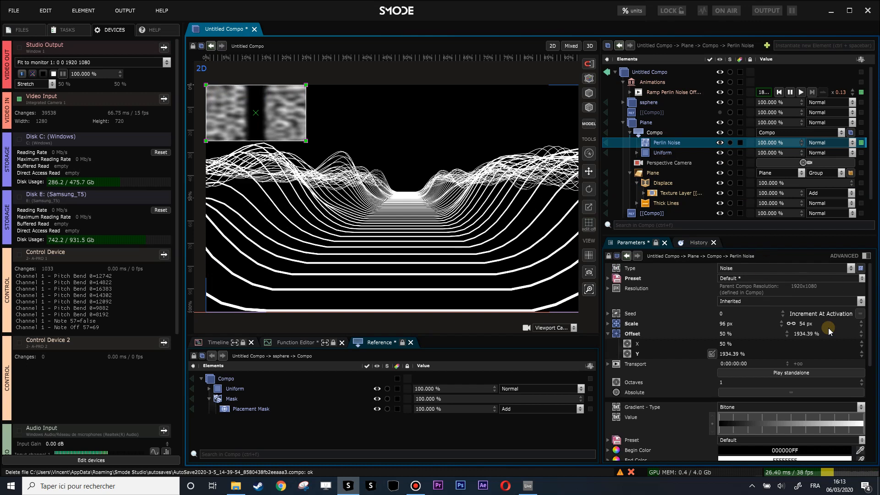
scroll(787, 366, "down", 2)
left_click(865, 257)
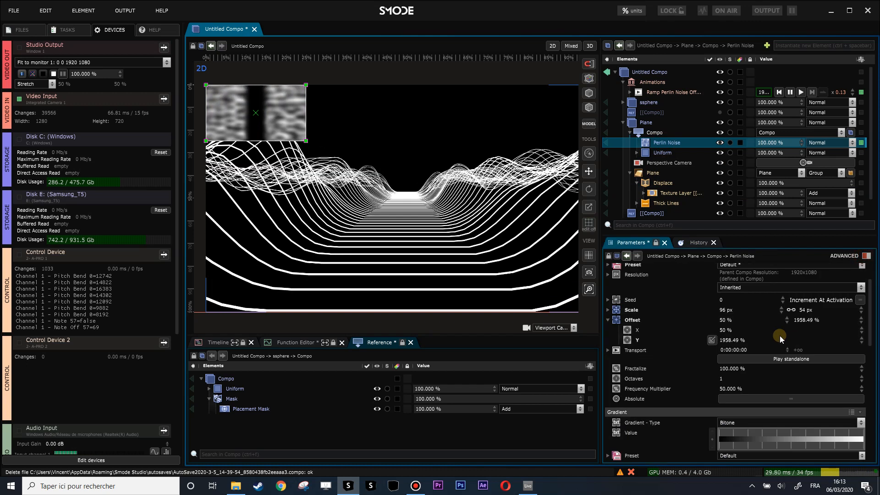
scroll(775, 341, "down", 3)
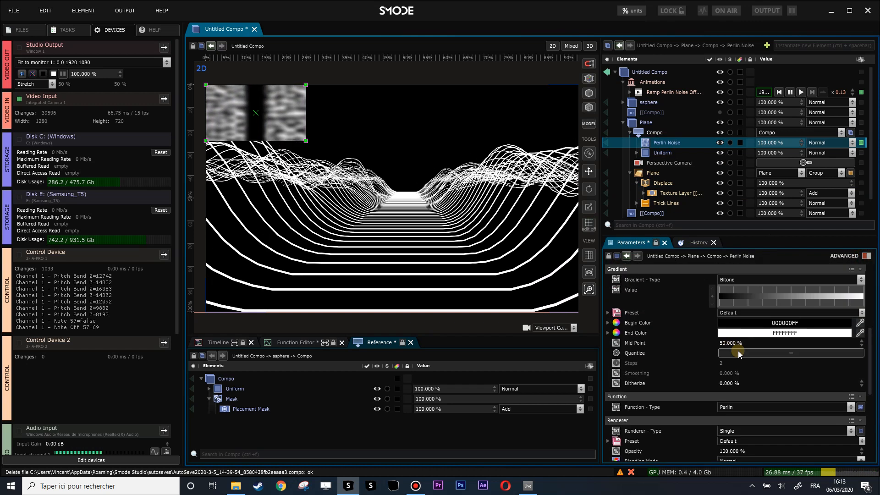
scroll(737, 350, "up", 1)
left_click_drag(734, 368, 750, 367)
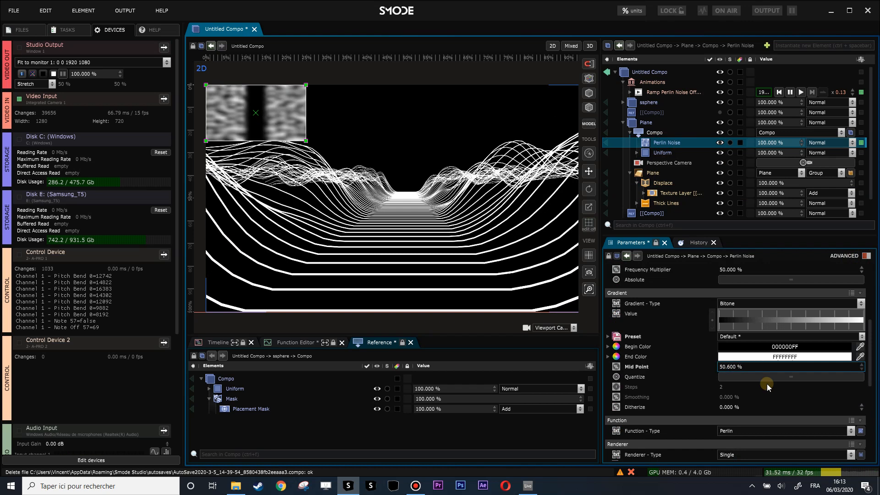
left_click(735, 376)
left_click_drag(725, 397, 729, 357)
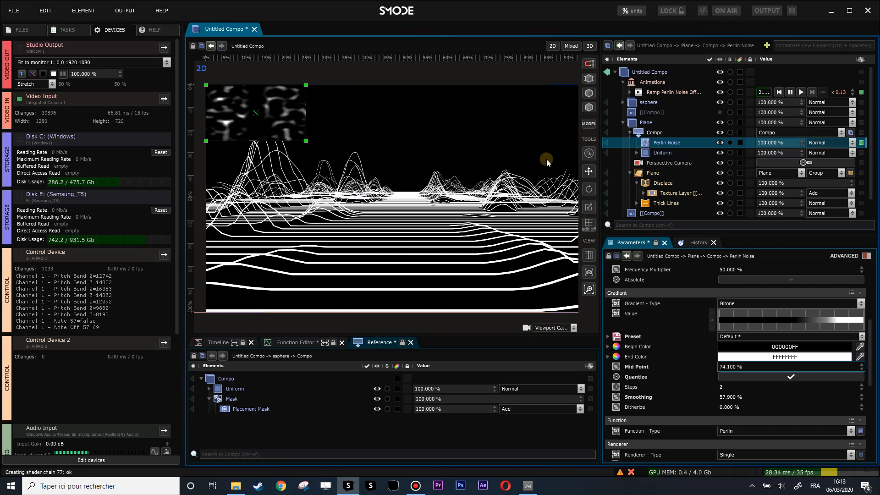
Step: Add a Surface renderer to the plane geometry and place it above Thick Lines
left_click(637, 182)
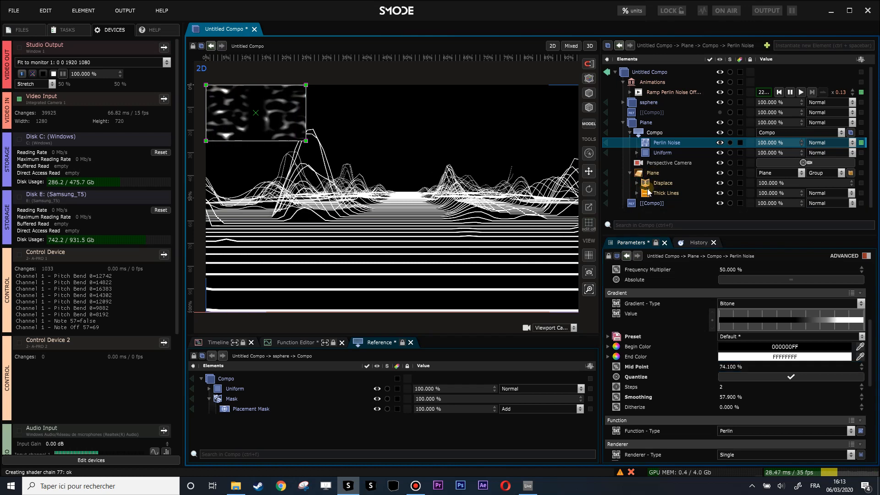
right_click(645, 176)
mouse_move(582, 270)
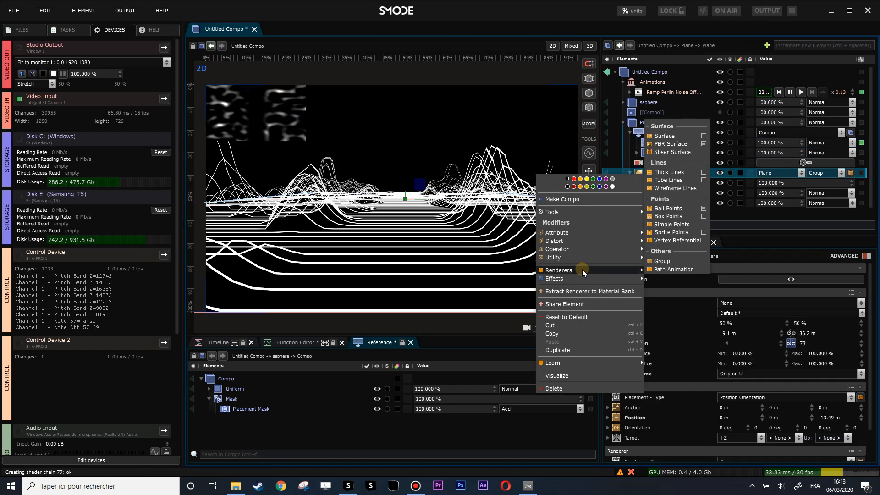
left_click(665, 137)
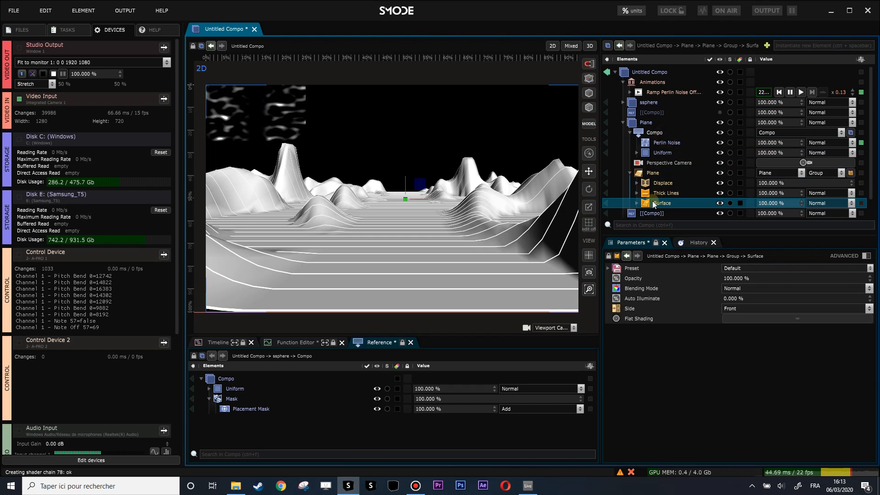
left_click_drag(652, 204, 637, 189)
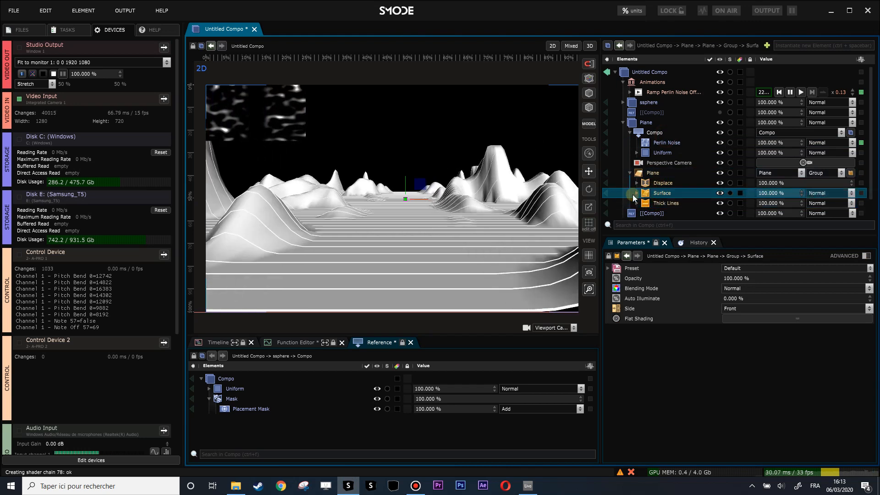
Step: Delete the Specular component from the plane's Surface renderer
left_click(636, 193)
left_click(664, 213)
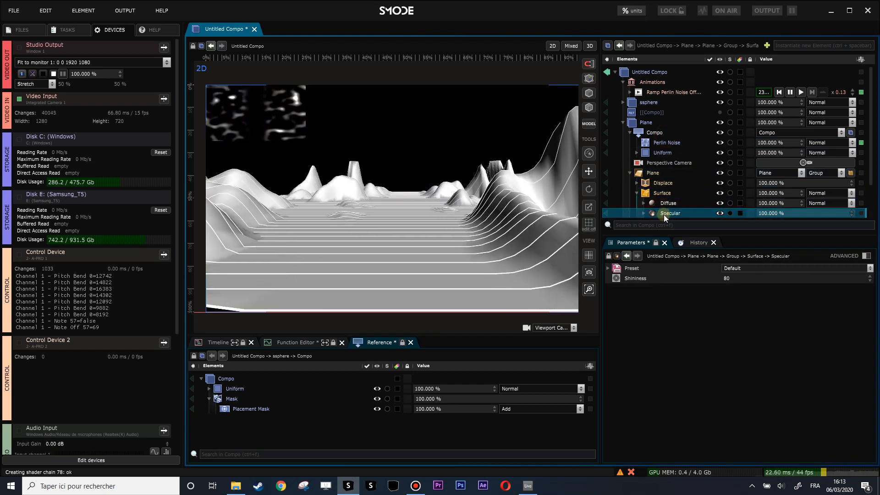
key("Delete")
Step: Set the uniform map color of the Surface renderer's Diffuse to dark blue 111420FF
left_click(644, 172)
left_click(667, 180)
left_click(823, 182)
left_click_drag(822, 206, 741, 282)
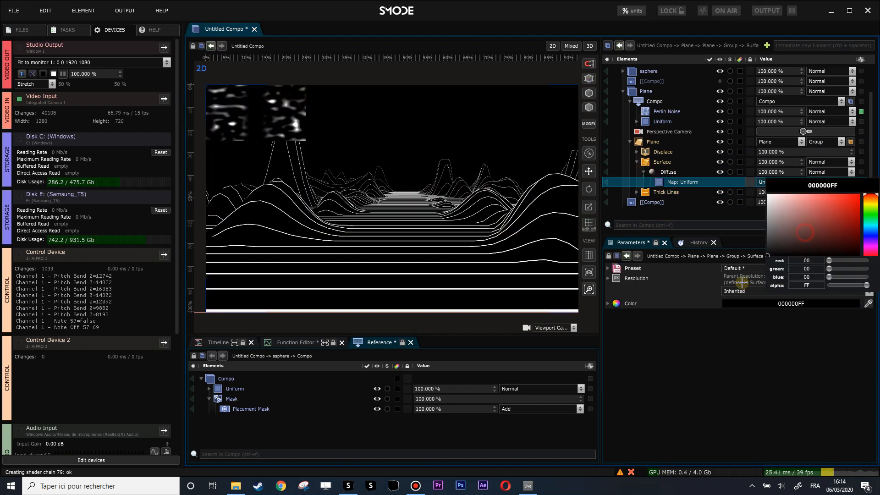
left_click(873, 234)
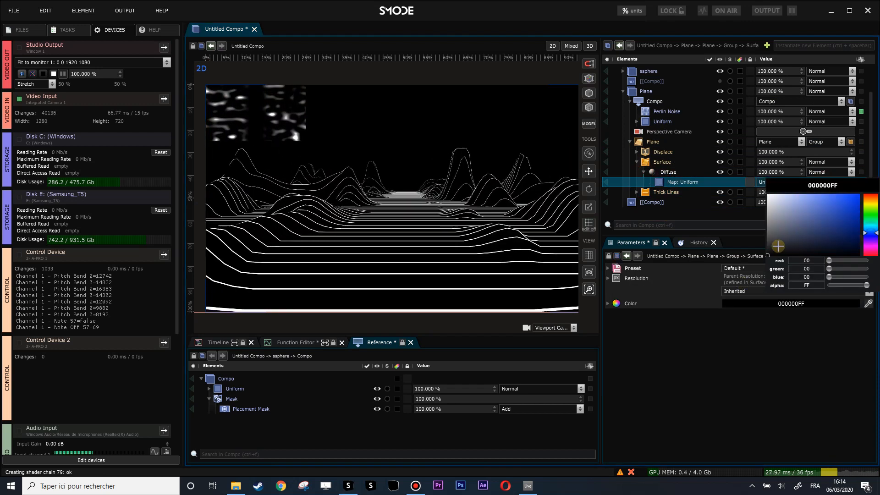
left_click_drag(809, 247, 811, 246)
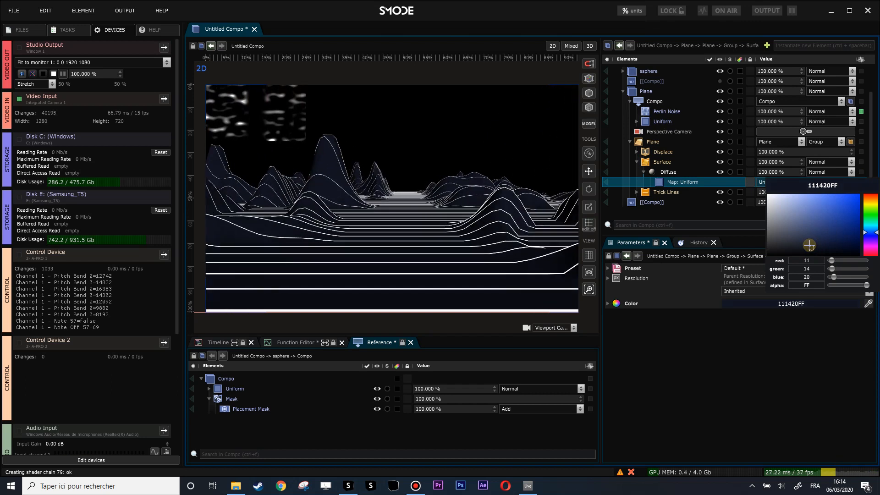
Step: Set the plane geometry's Precision to 583 by 139
left_click(651, 141)
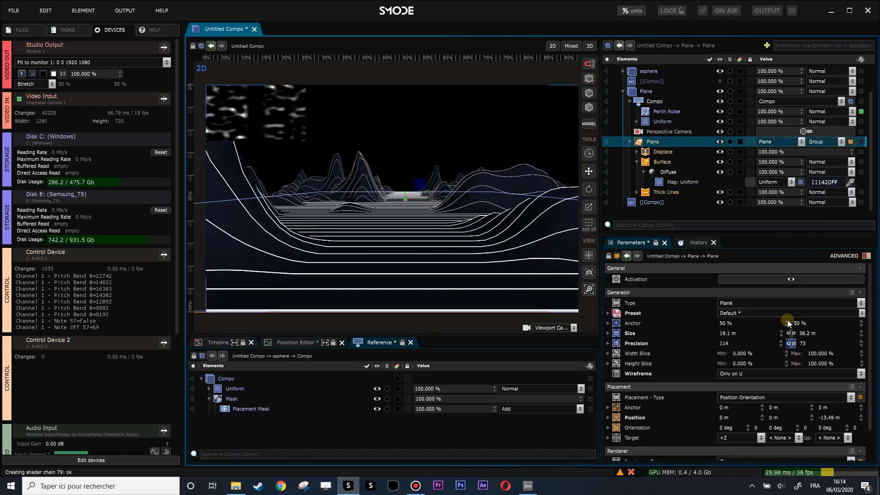
left_click_drag(724, 342, 725, 311)
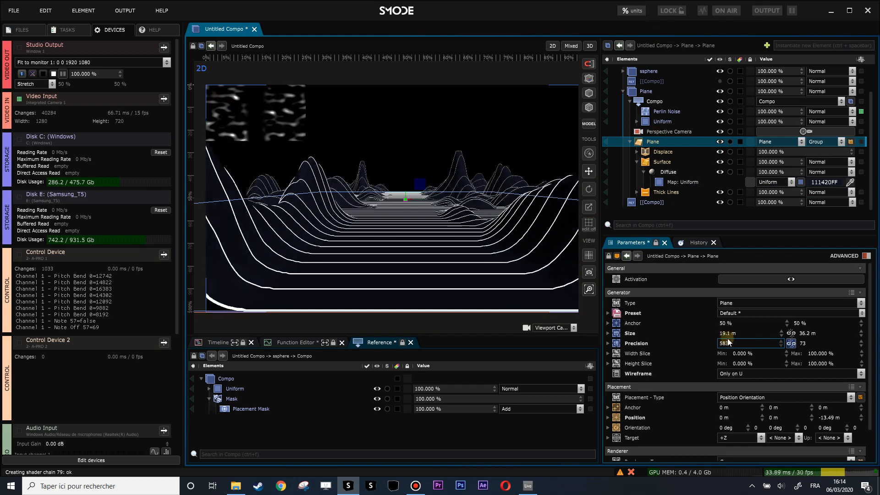
mouse_move(804, 344)
left_mouse_down()
mouse_move(805, 321)
mouse_move(810, 343)
left_mouse_up()
Step: Set the speed of the Perlin Noise ramp animation to 0.08
scroll(757, 100, "up", 1)
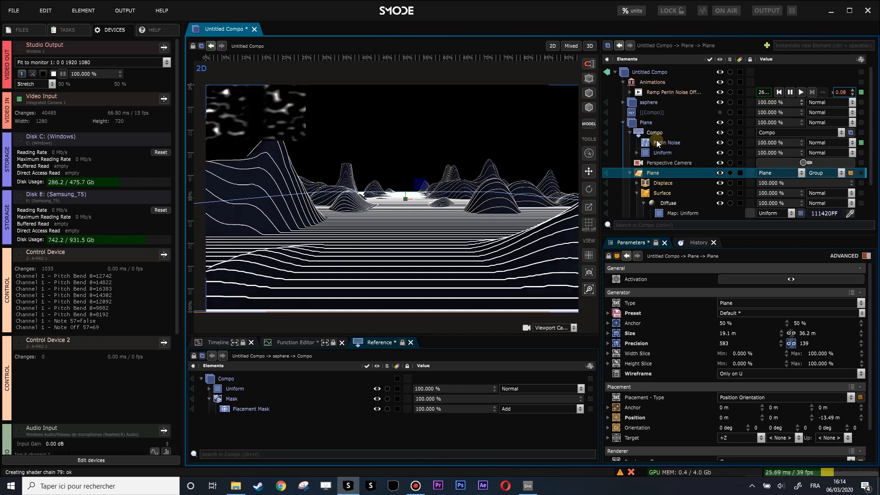
scroll(650, 172, "down", 1)
scroll(650, 175, "up", 1)
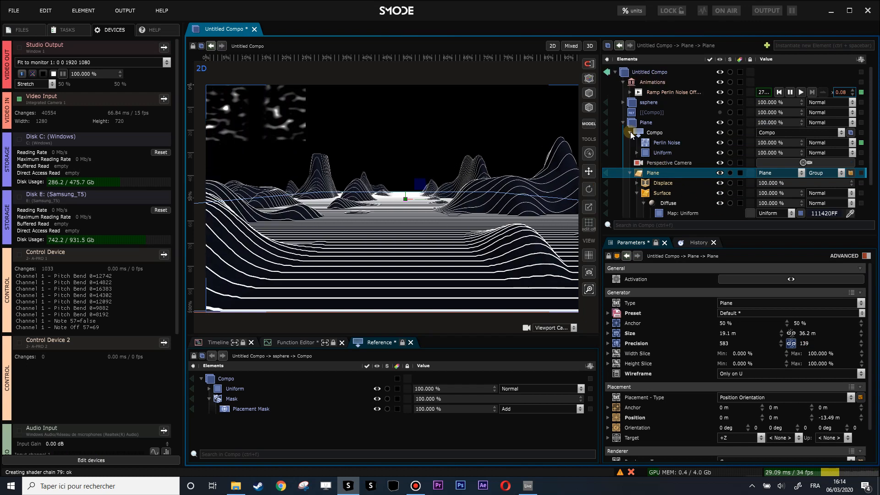
Step: Add a Colorize Texture Layer modifier to the plane's Thick Lines renderer
left_click(637, 173)
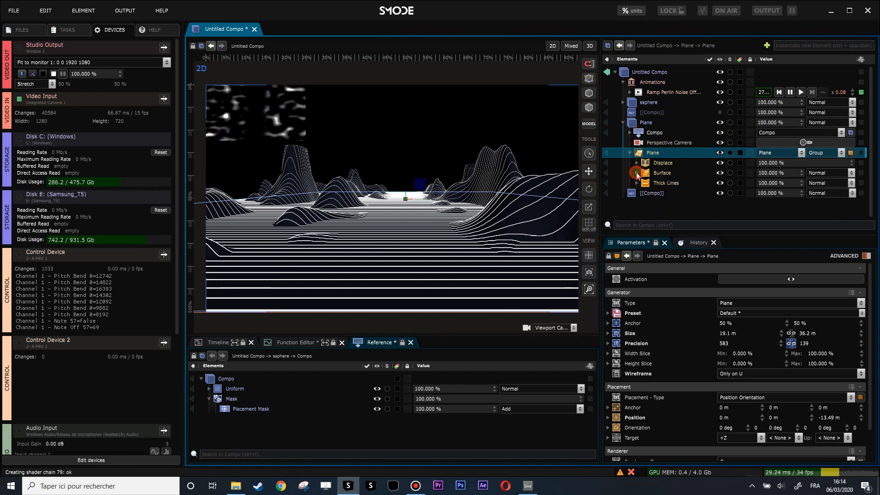
scroll(477, 197, "up", 6)
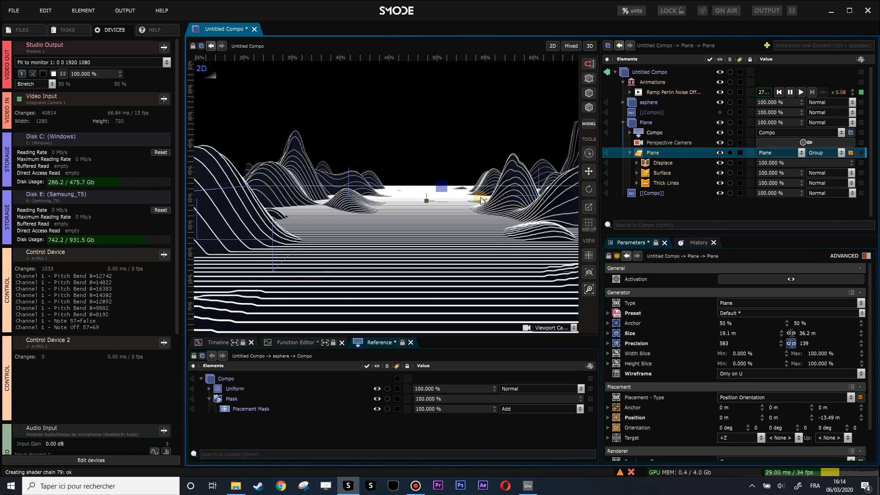
scroll(472, 195, "down", 4)
scroll(472, 195, "down", 2)
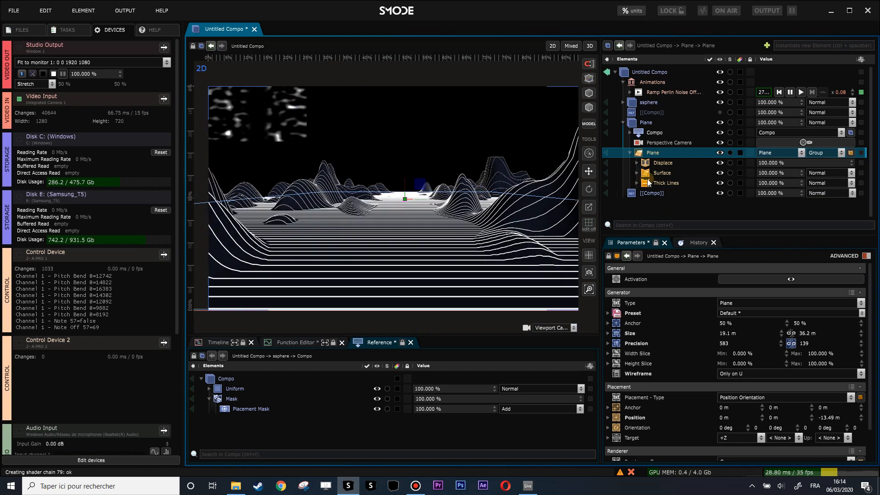
left_click(654, 183)
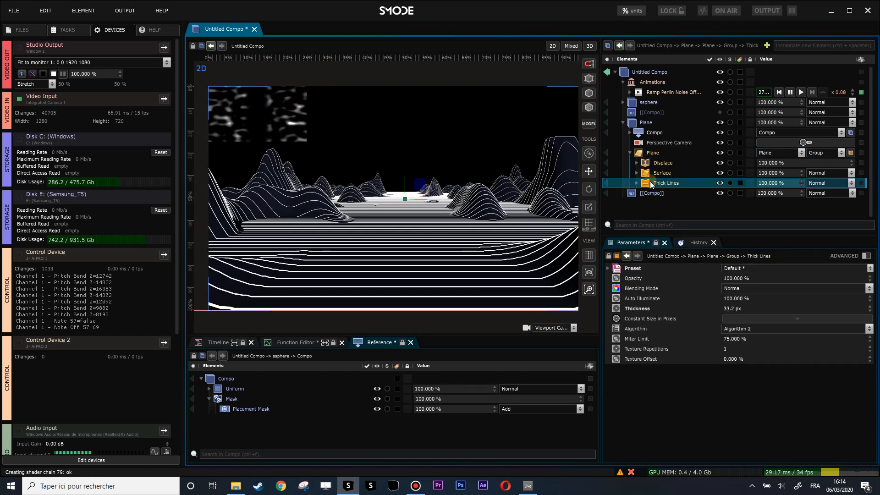
left_click(636, 183)
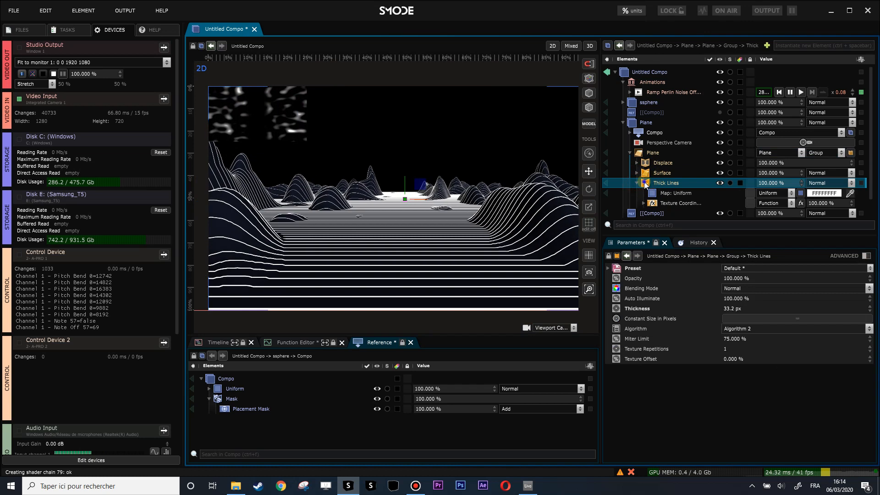
right_click(645, 182)
mouse_move(574, 226)
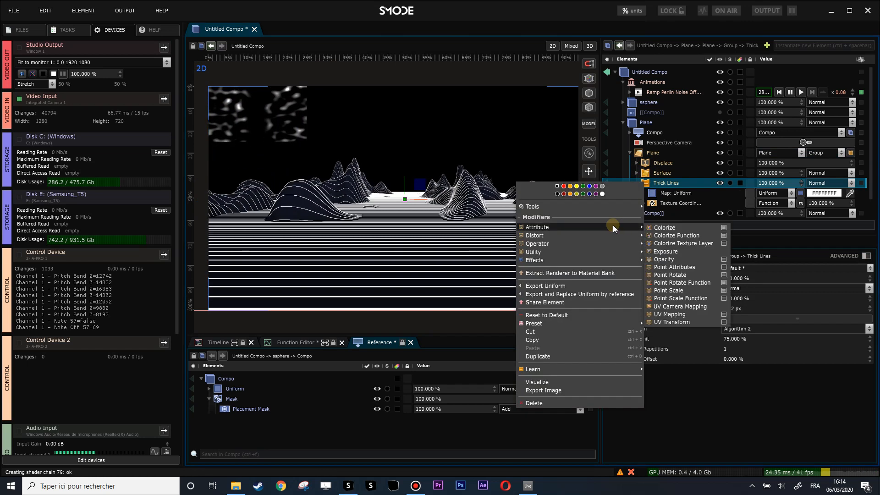
left_click(669, 243)
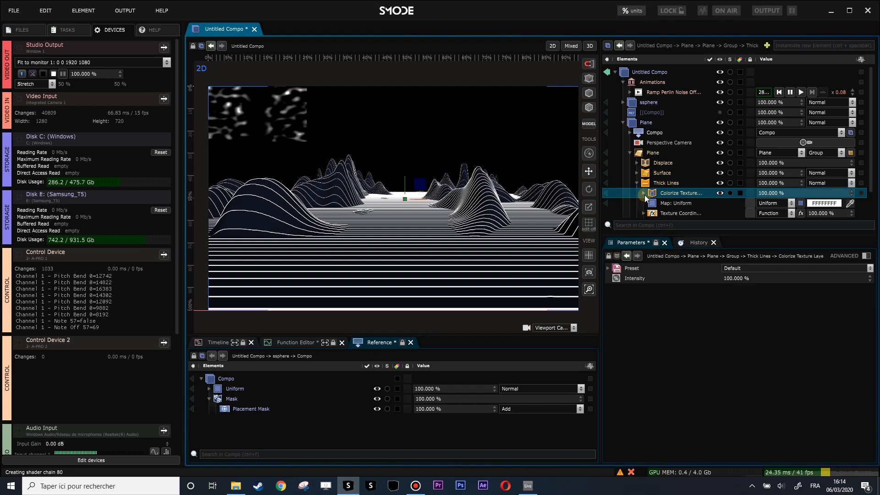
Step: Rename the Plane group's Compo to Noise and assign it as the map of the Colorize Texture Layer modifier
left_click(644, 194)
scroll(674, 183, "down", 1)
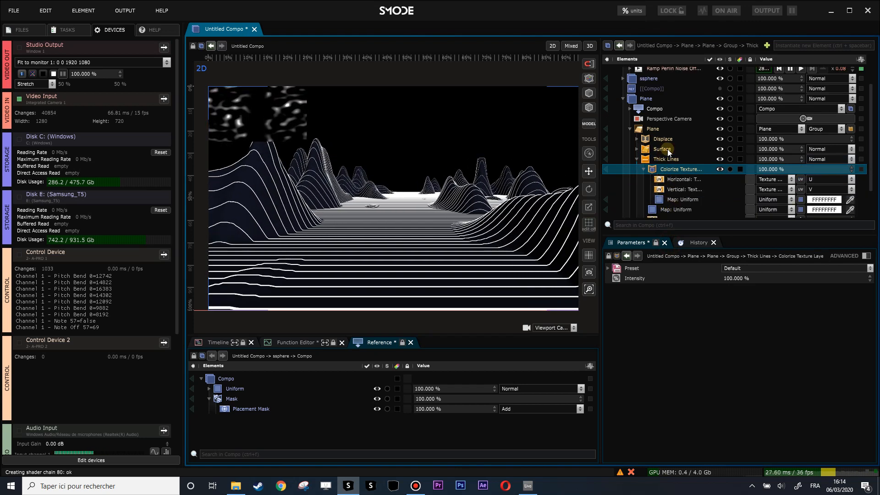
left_click(655, 109)
type("Noise")
key("Return")
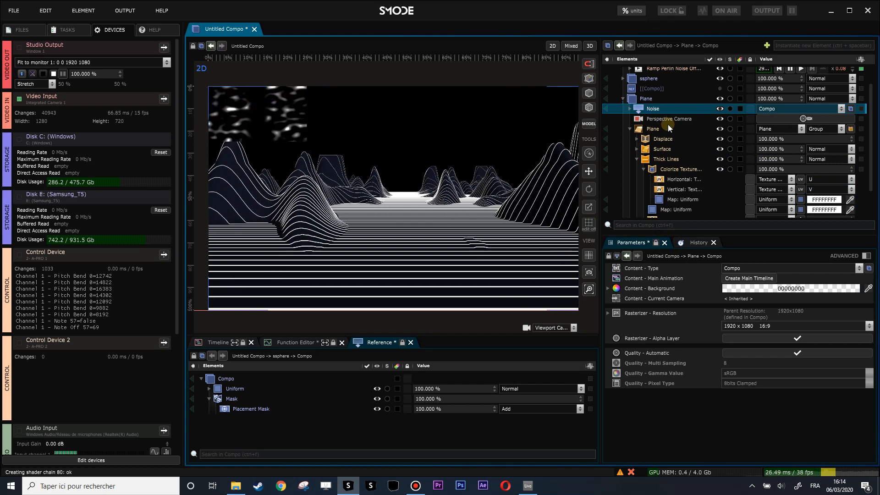
scroll(655, 110, "down", 2)
left_click_drag(643, 85, 668, 176)
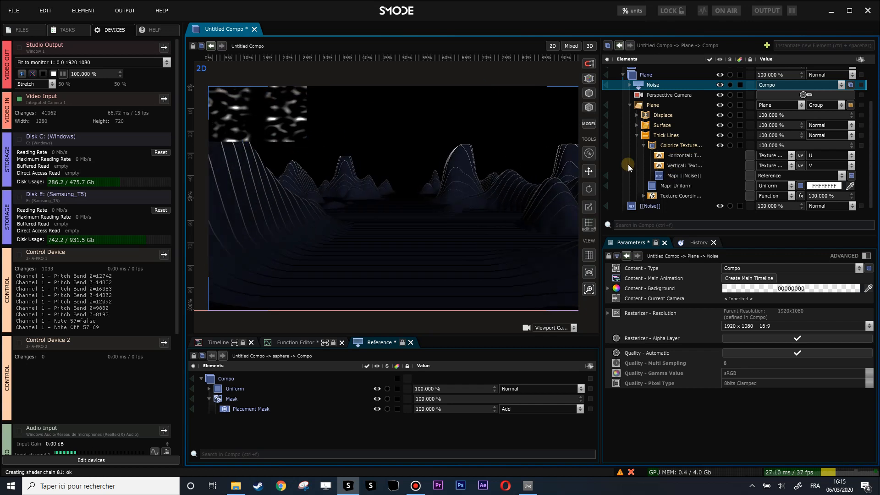
Step: Visualize the Noise map of the Colorize Texture Layer and add a Colorize modifier to it
left_click(606, 175)
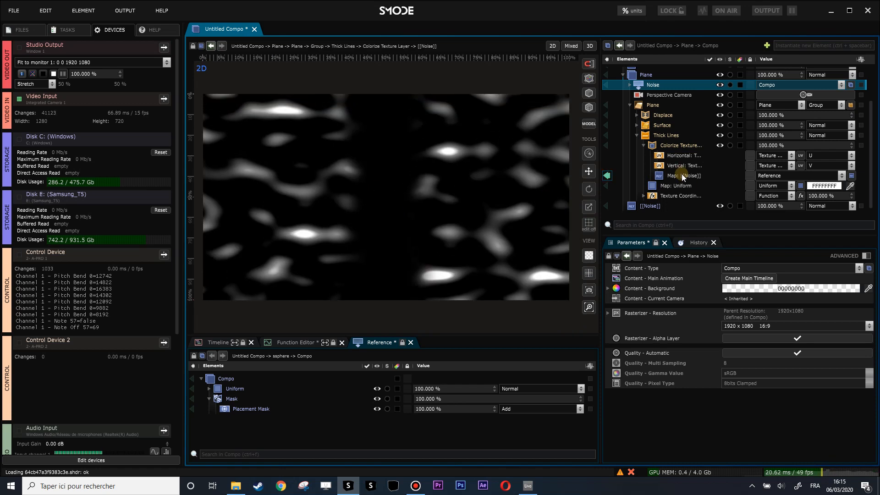
left_click(681, 174)
right_click(681, 174)
mouse_move(586, 225)
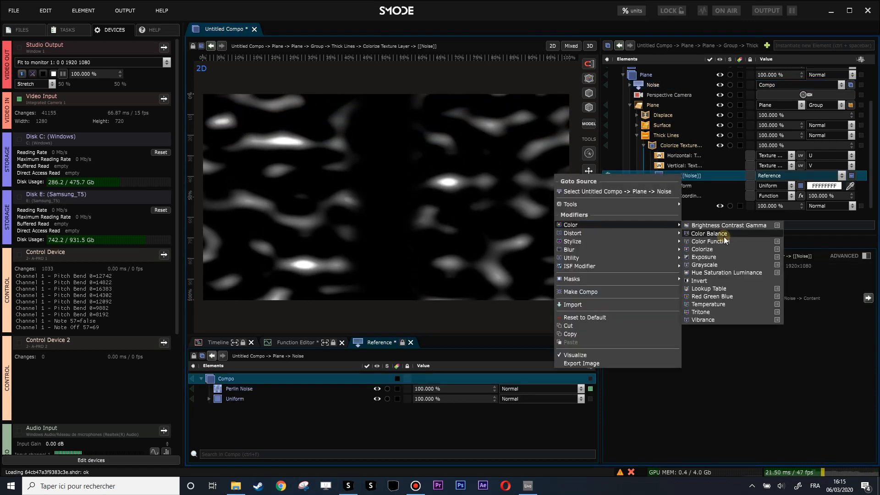
left_click(715, 248)
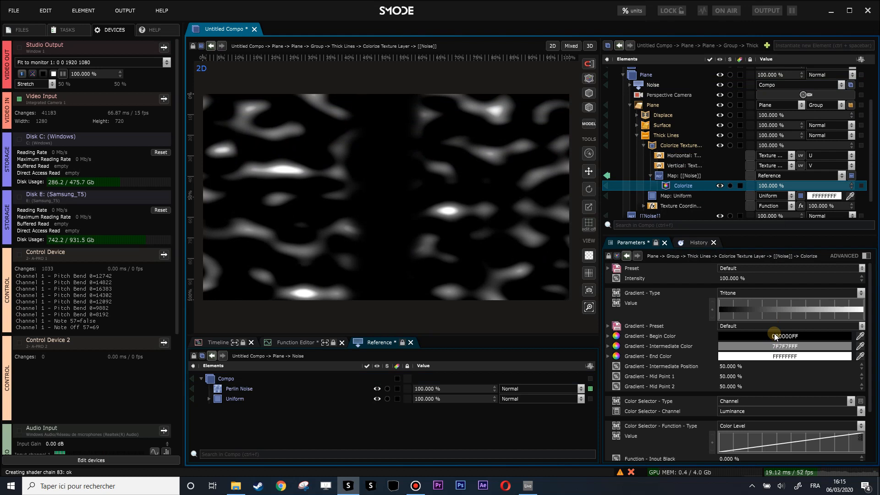
Step: Set the Begin Color of the Colorize gradient to bright blue 00C1FFFF
left_click(774, 336)
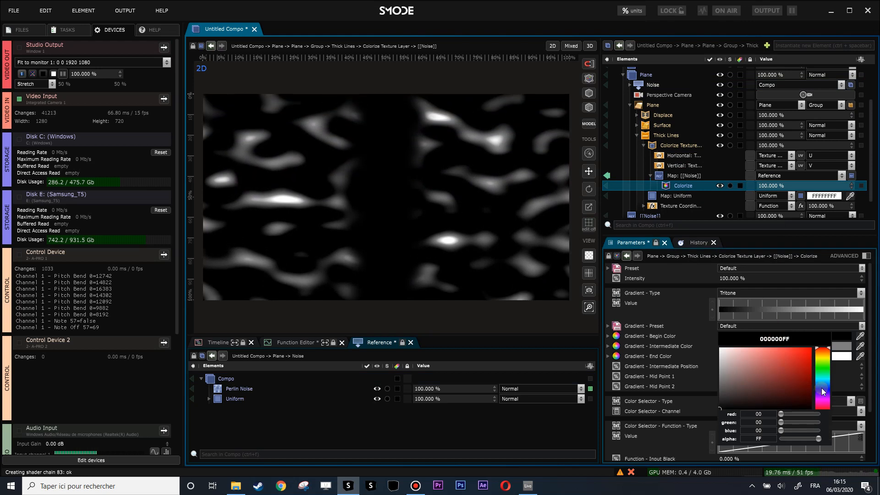
left_click(821, 388)
left_click(818, 381)
left_click_drag(809, 350, 837, 331)
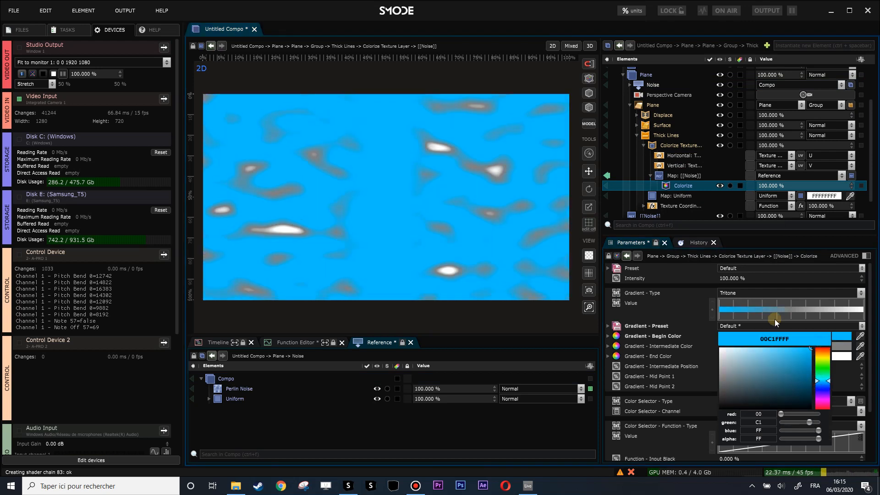
Step: Change the Colorize gradient type to Bitone and set its End Color to magenta D800FFFF
left_click(760, 291)
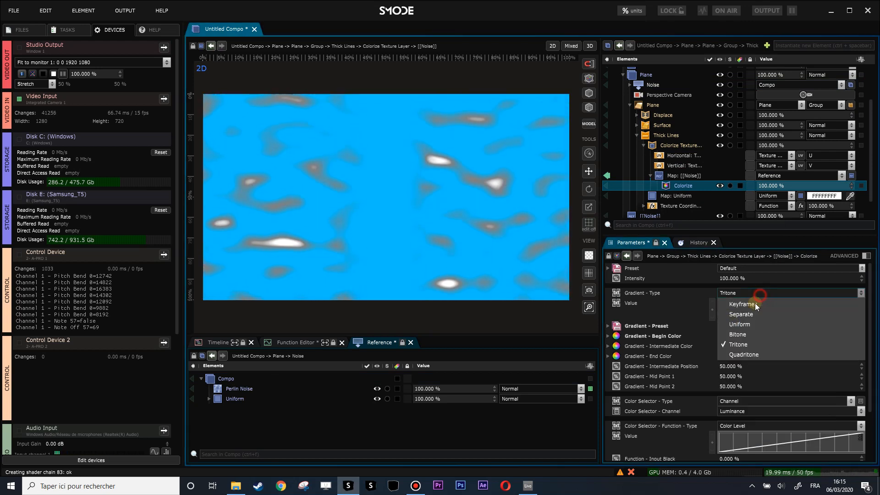
left_click(745, 334)
left_click(774, 347)
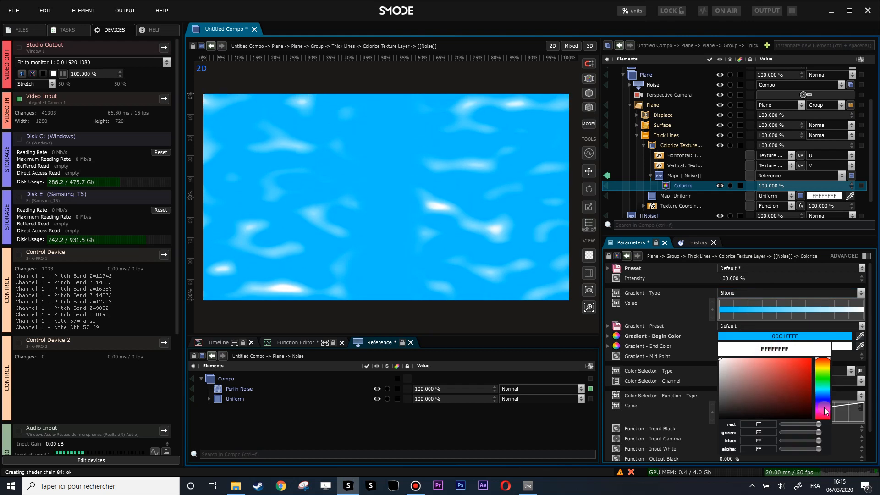
left_click_drag(824, 401, 834, 355)
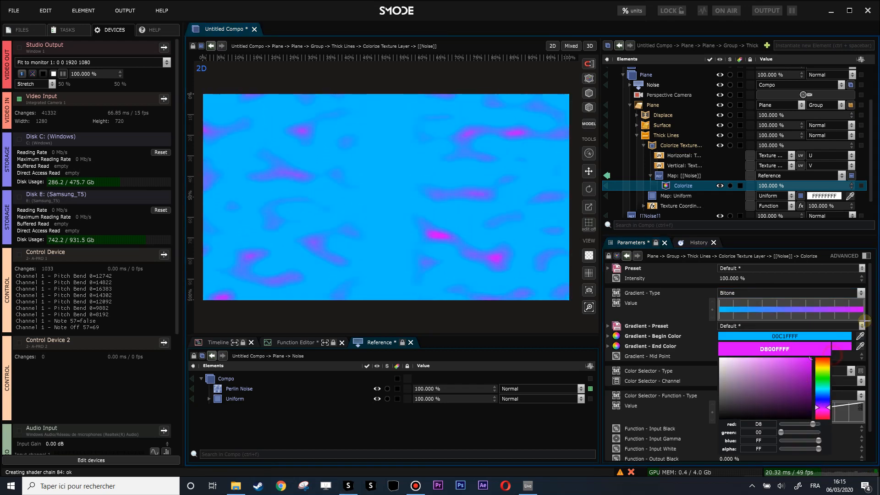
Step: Shift the Colorize gradient's Begin Color to 007DFFFF and return the viewport to the full composition
left_click(816, 337)
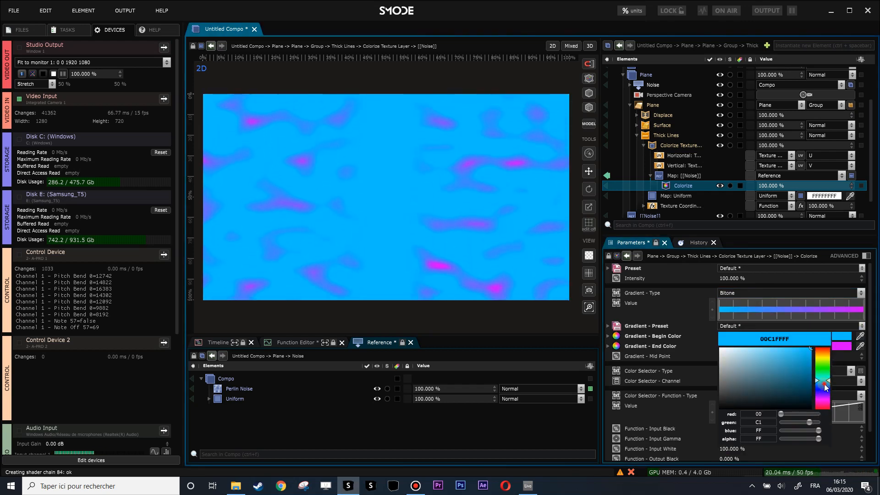
left_click(824, 384)
left_click(608, 175)
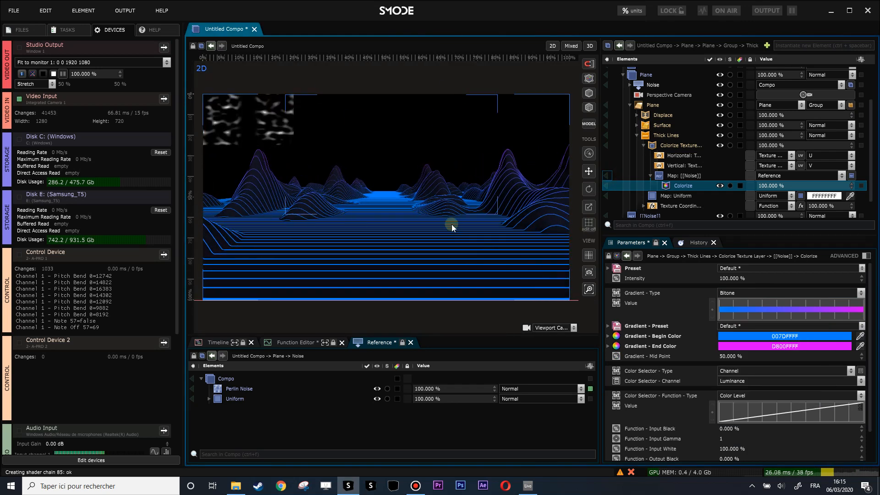
Step: Adjust the Colorize gradient by switching its type to Keyframes and moving the magenta end keyframe to 22.727%
mouse_move(728, 358)
left_mouse_down()
mouse_move(727, 349)
mouse_move(727, 380)
mouse_move(728, 367)
left_mouse_up()
left_click(749, 292)
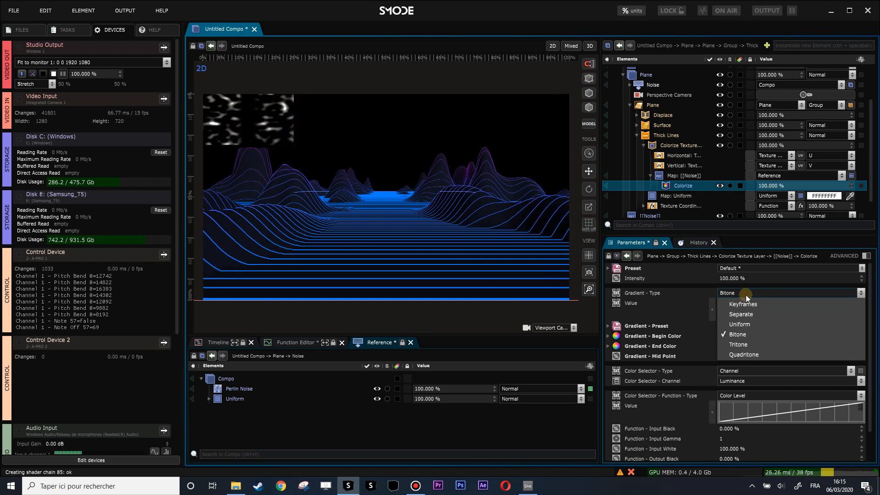
left_click(747, 304)
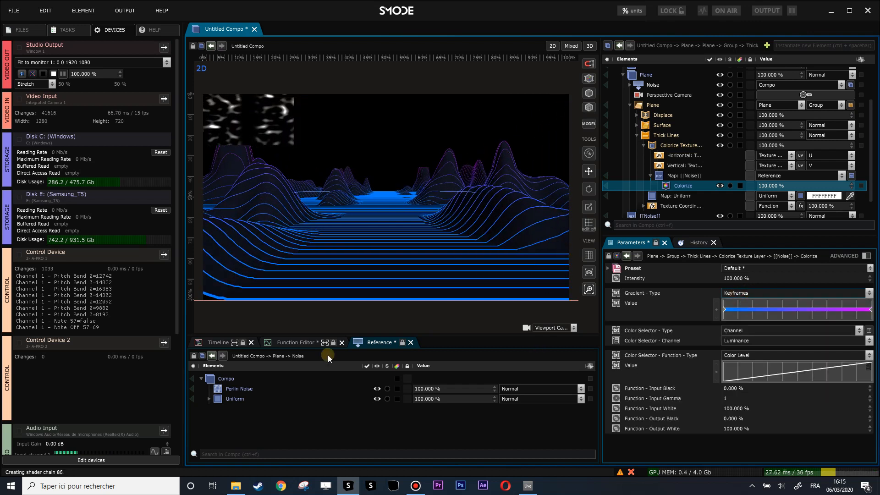
left_click(294, 343)
left_click_drag(585, 386, 515, 389)
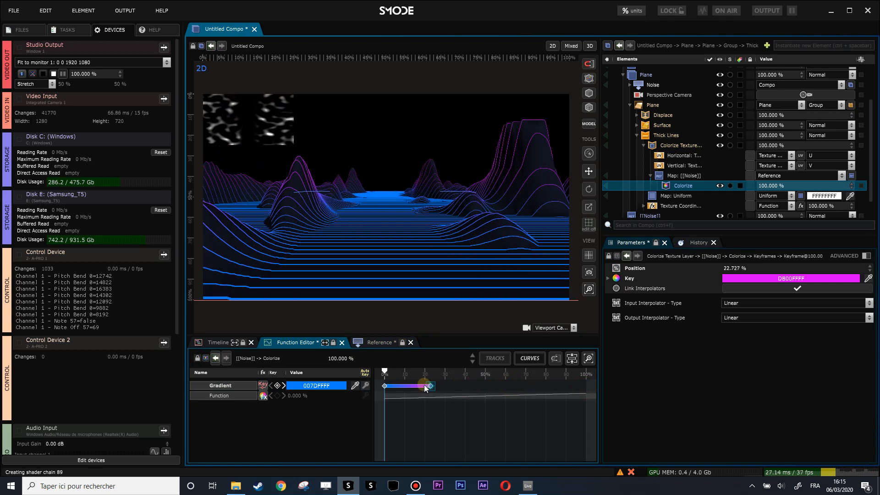
Step: Move the blue gradient keyframe further along and add a deep blue 1700FFFF keyframe near the start at 0.152%
scroll(392, 394, "up", 4)
left_click_drag(401, 394, 496, 387)
double_click(466, 383)
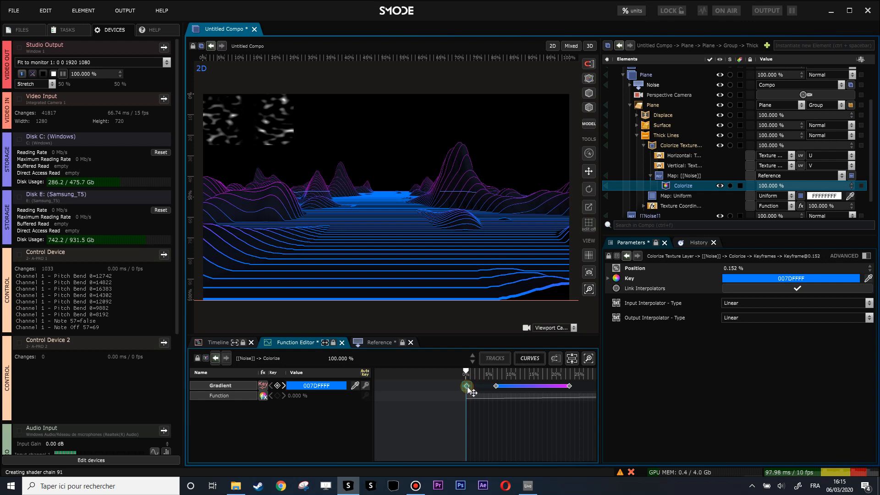
left_click(775, 279)
left_click(828, 332)
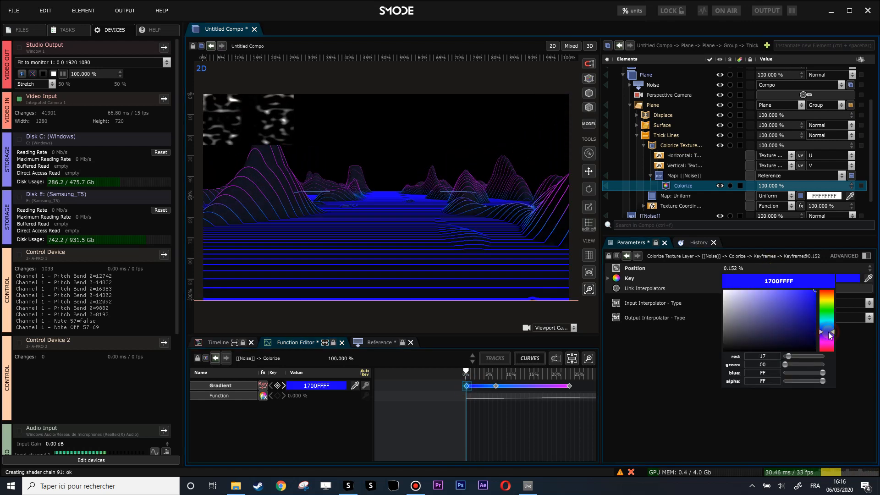
scroll(422, 216, "down", 1)
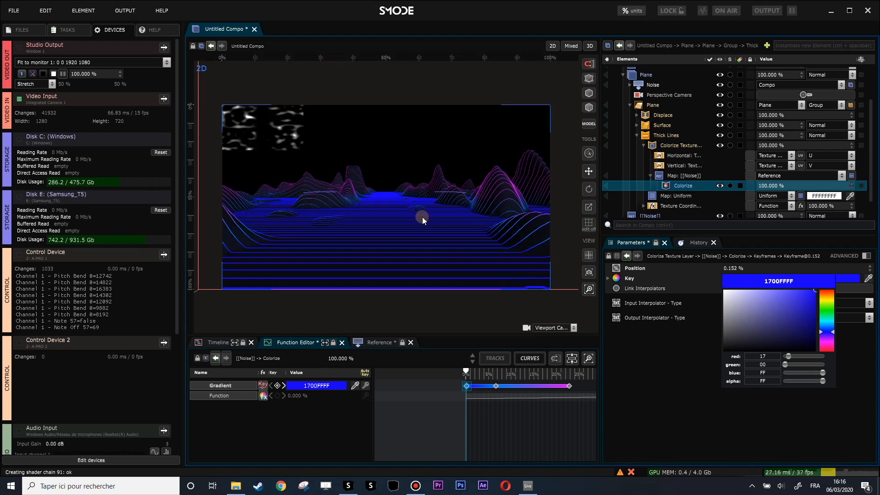
left_click(437, 229)
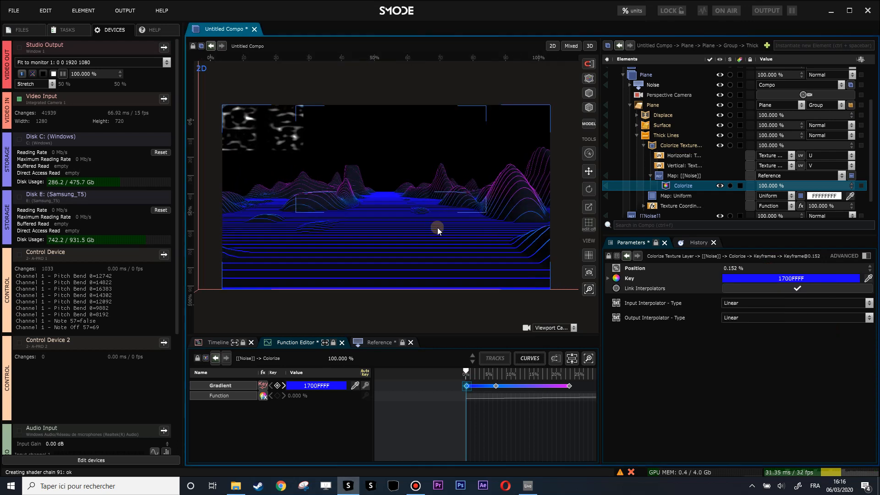
Step: Add a Displace modifier with distance 0.01 to the plane's Thick Lines and toggle it to compare the lines
left_click(639, 135)
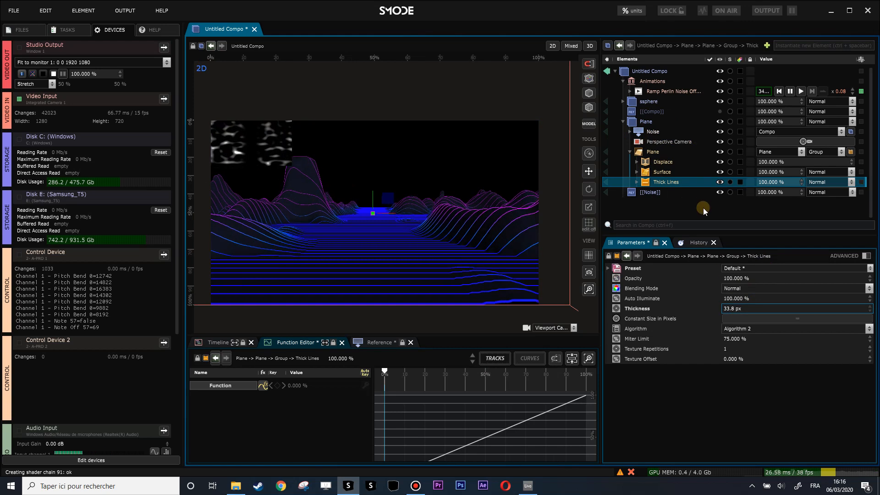
right_click(653, 182)
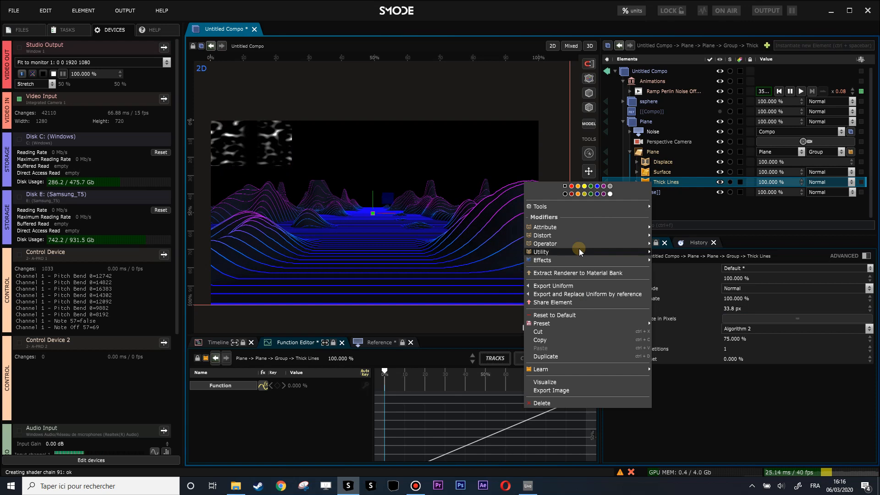
mouse_move(576, 235)
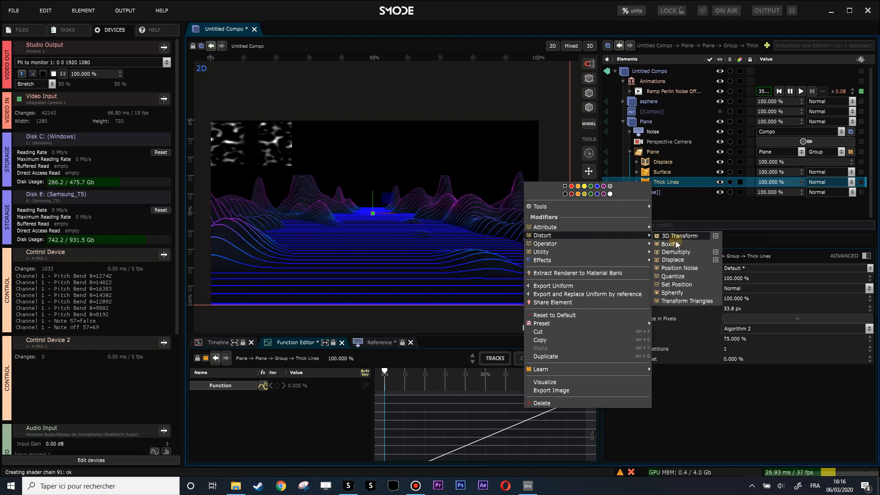
left_click(673, 260)
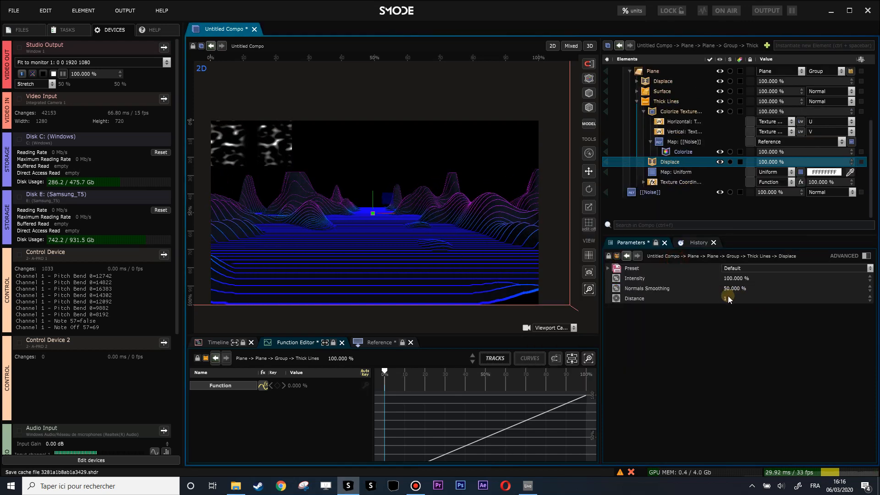
left_click(731, 297)
type("0.01")
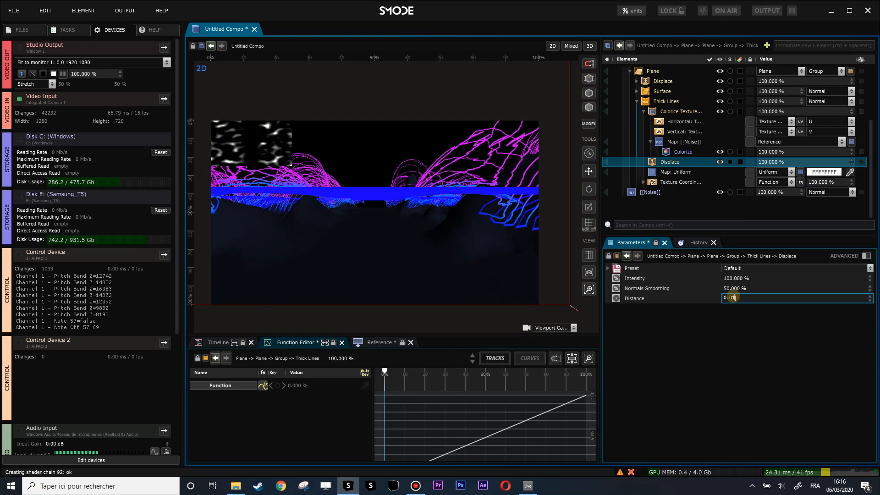
key("Return")
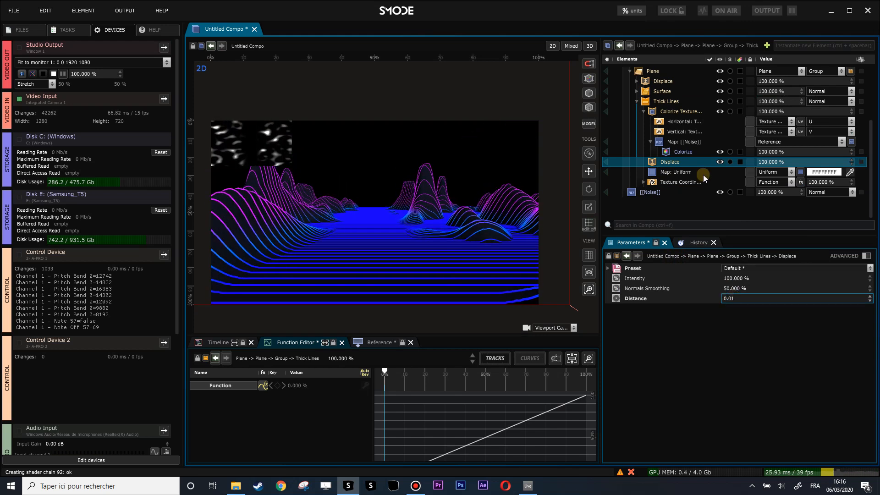
left_click(684, 164)
key("ctrl+e")
key("ctrl+e")
key("ctrl+e")
key("ctrl+e")
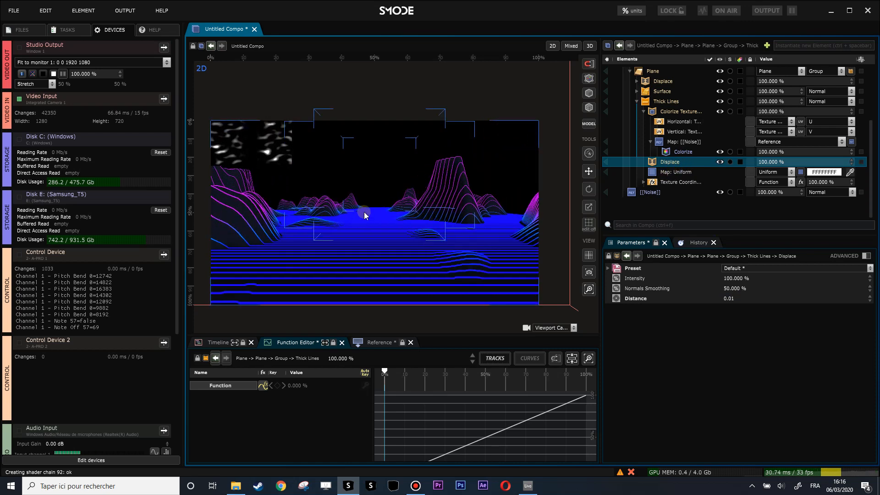
Step: Collapse the inner Plane's elements and rename the parent Plane layer as "Plane Inifinite zoom 01"
scroll(670, 112, "up", 3)
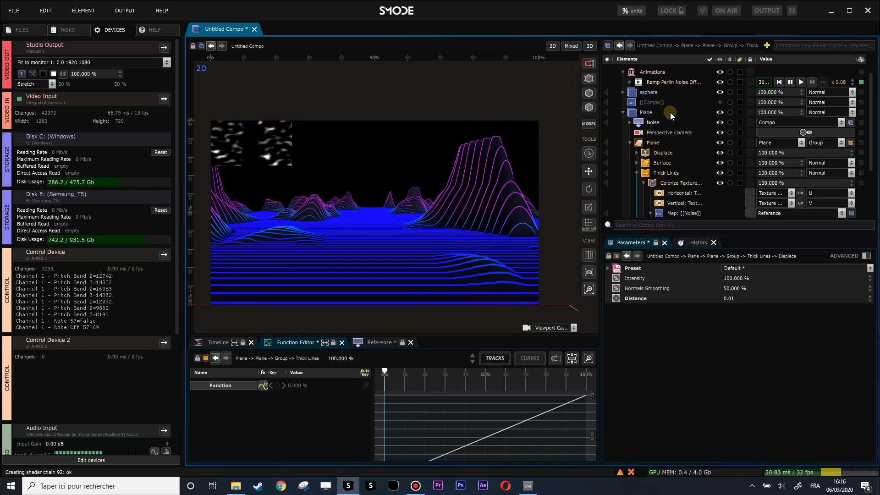
left_click(630, 143)
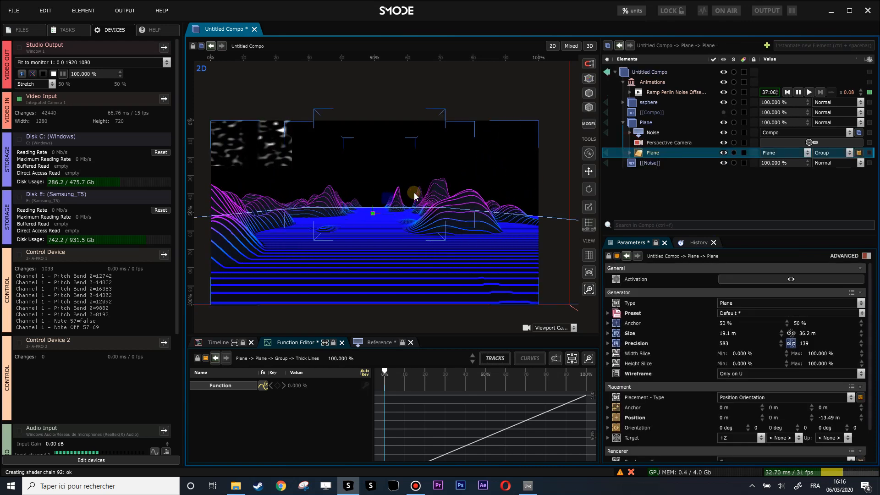
left_click(646, 123)
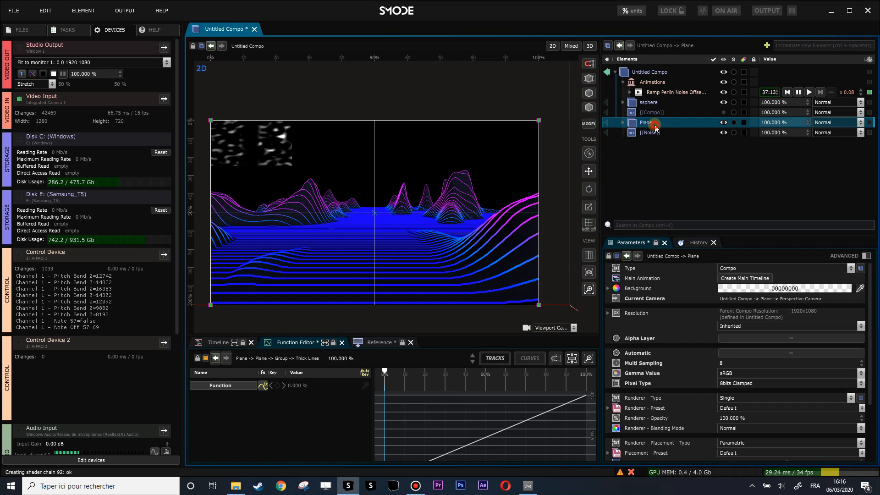
double_click(659, 123)
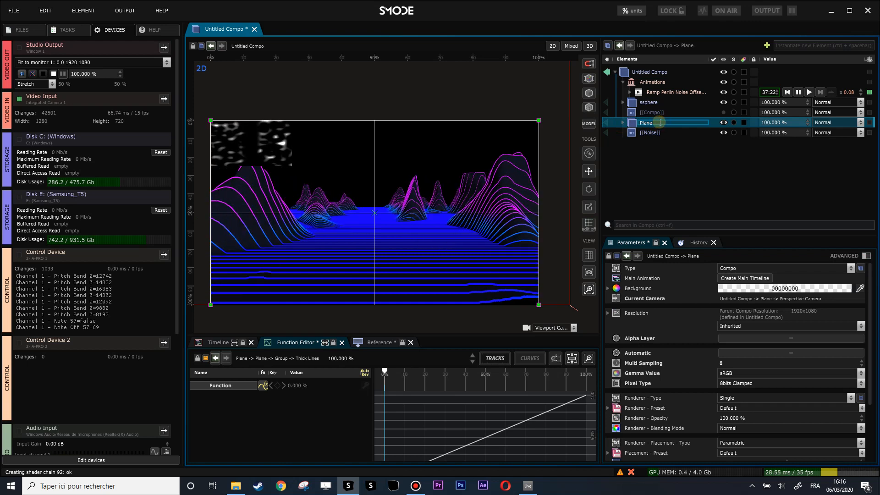
type("In")
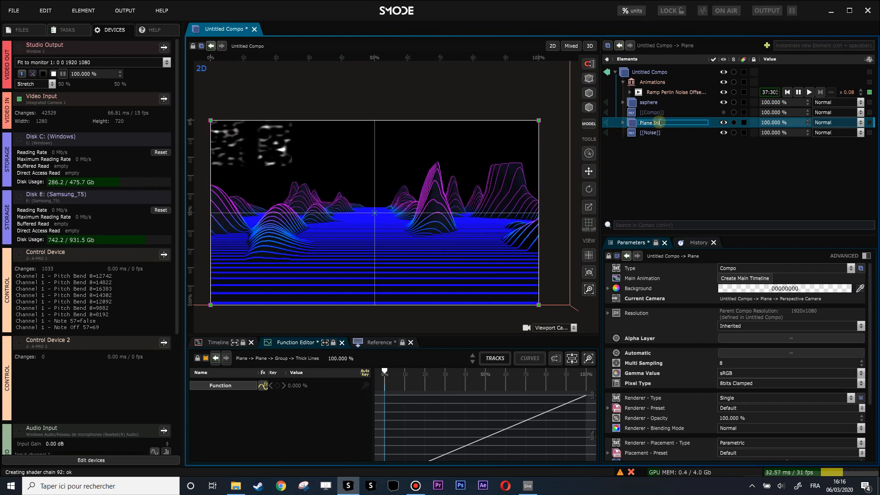
type("finite zoom 01")
key("Return")
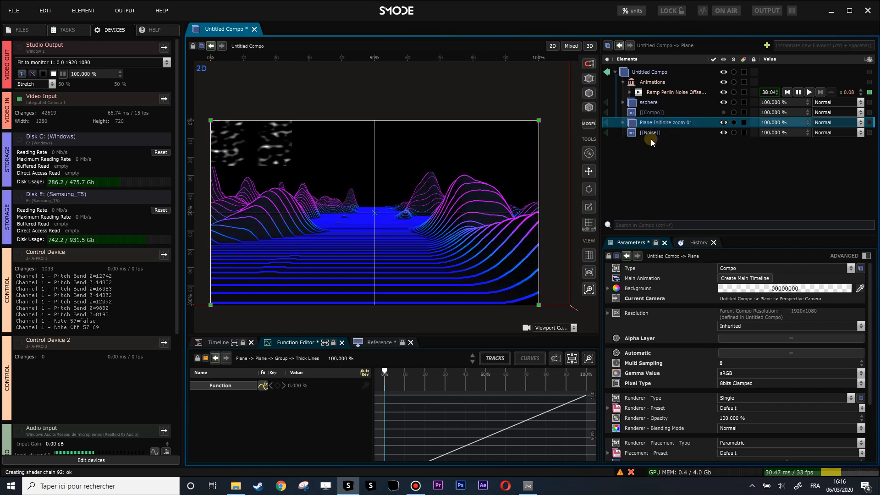
Step: Reorder the layers so that ssphere sits directly below Plane Inifinite zoom 01
left_click(648, 112)
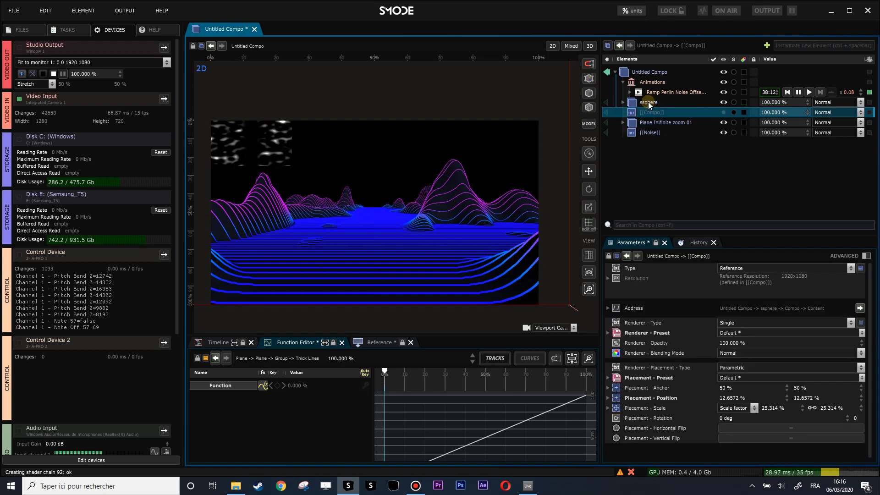
left_click(648, 102)
left_click_drag(648, 101, 651, 128)
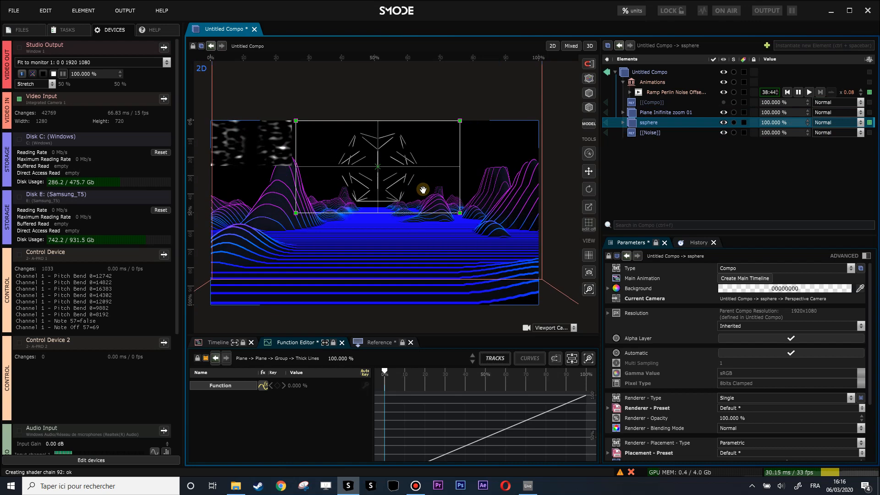
Step: Set the thickness of the Thick Lines in ssphere's Geosphere to 34.77 px
left_click(623, 123)
left_click(635, 164)
left_click(630, 163)
left_click(661, 173)
left_click_drag(740, 309, 740, 290)
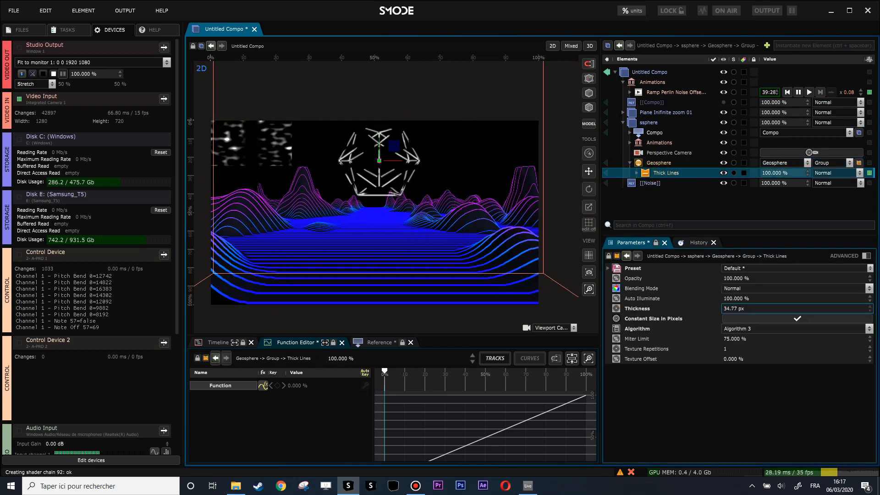
Step: Disable the outer Mask of ssphere's Compo texture and set the Geosphere Thick Lines thickness to 14.86 px
left_click(631, 133)
left_click(658, 182)
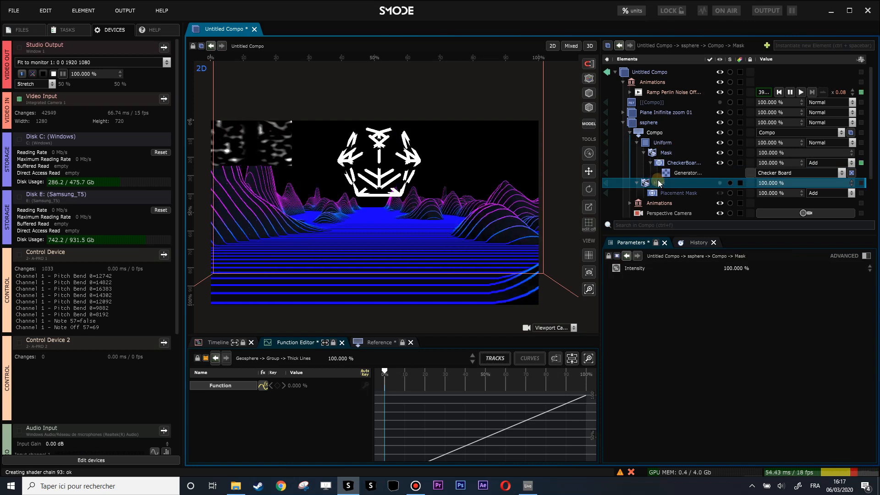
left_click(630, 133)
left_click(660, 173)
left_click_drag(740, 309, 740, 327)
Step: Reset the X and Z target placement of the plane layer's Perspective Camera to 0 m
scroll(429, 196, "down", 1)
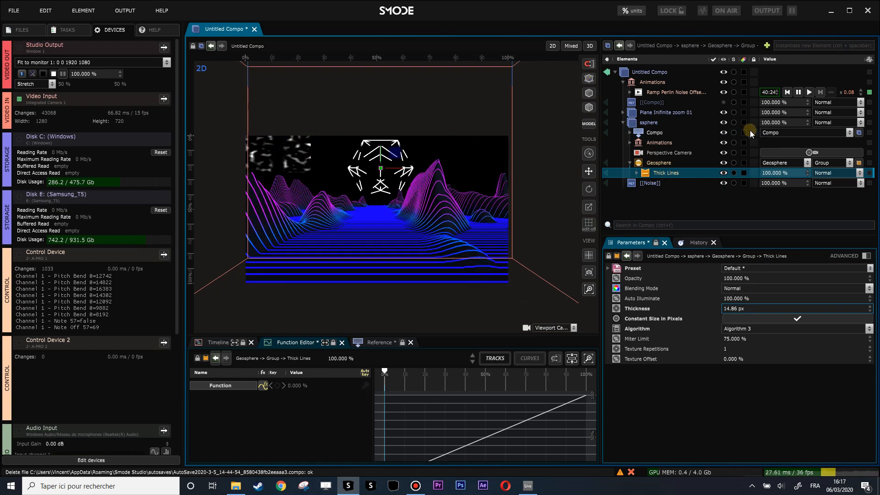
left_click(623, 112)
left_click(659, 133)
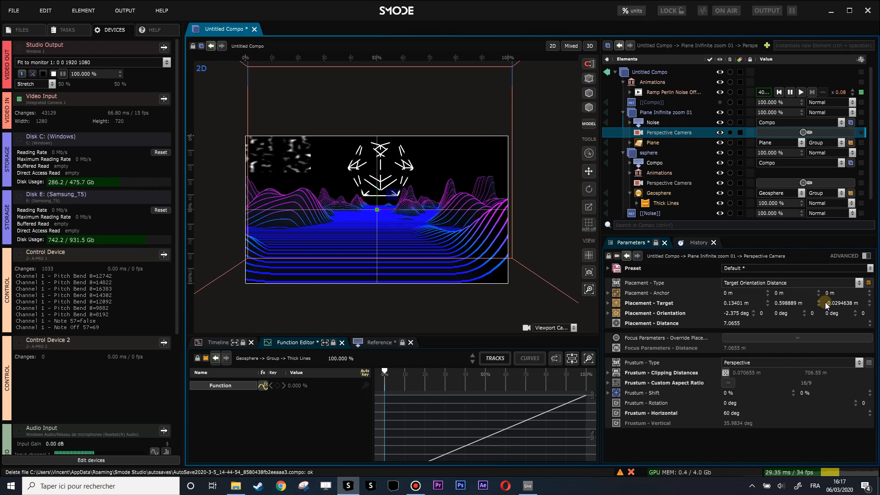
right_click(868, 302)
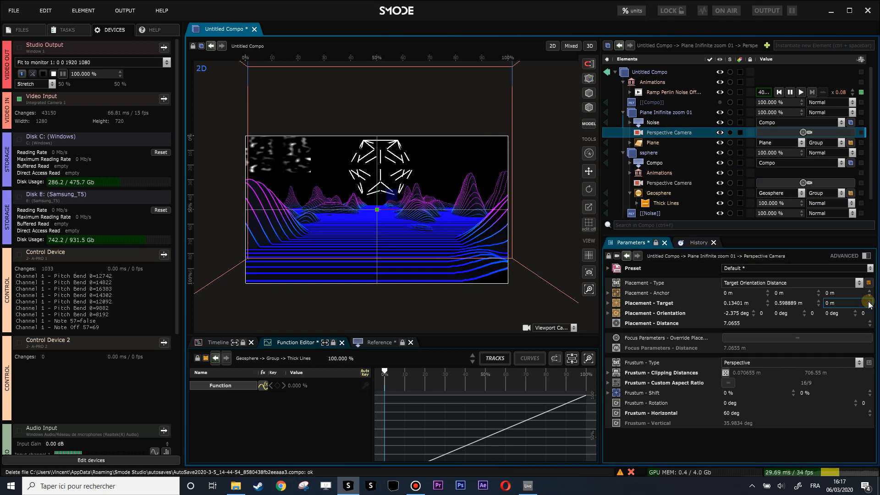
right_click(768, 304)
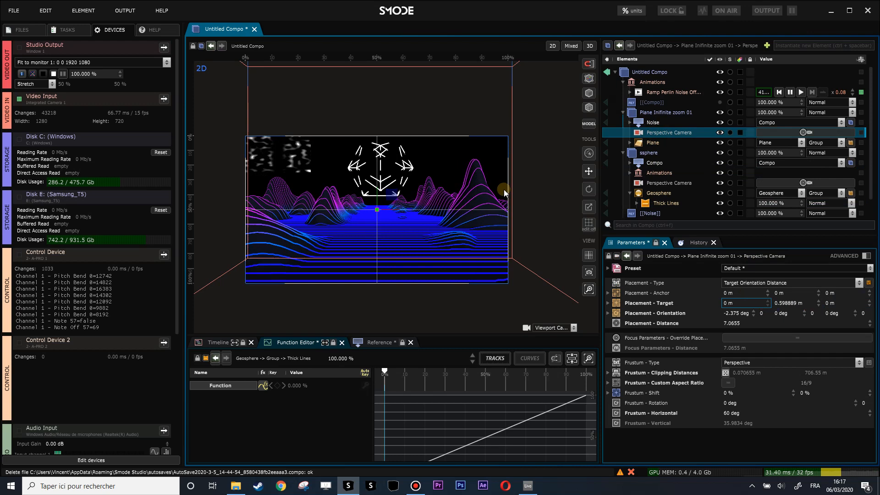
Step: Add a 3D Transform modifier to the Plane in Plane Inifinite zoom 01 and set its Y translation to -0.16 m
left_click(624, 113)
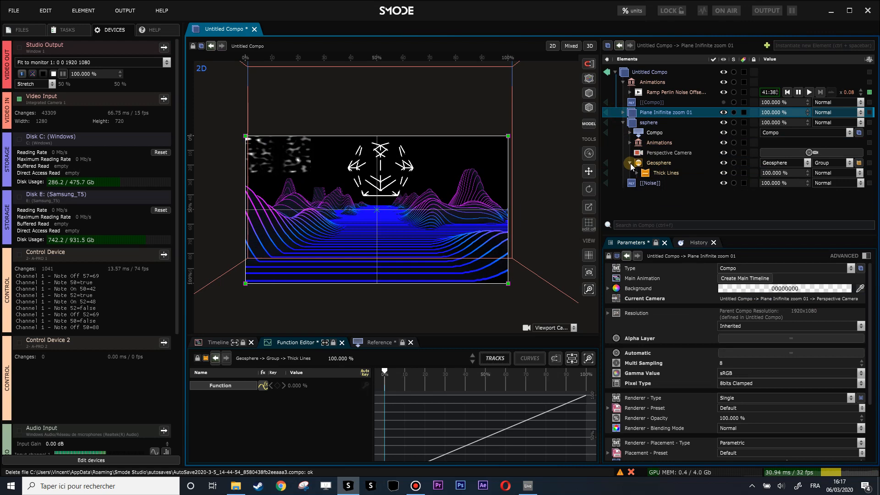
left_click(623, 122)
left_click(623, 112)
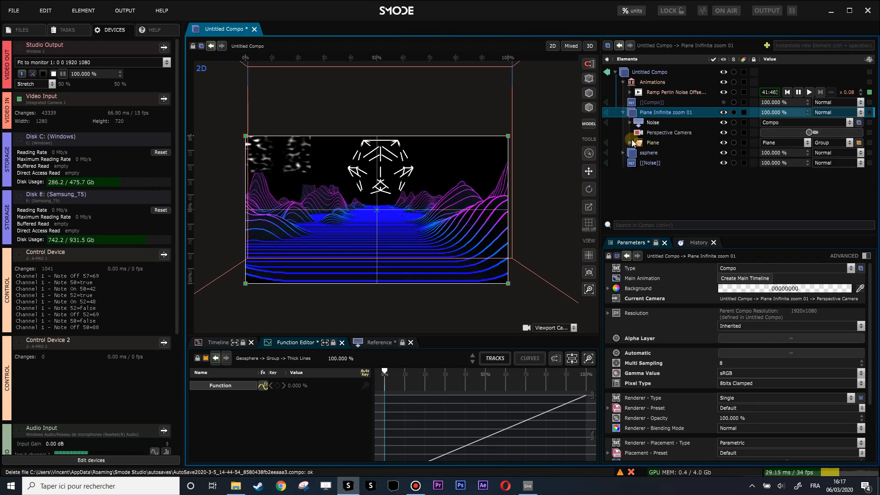
left_click(630, 142)
left_click(637, 173)
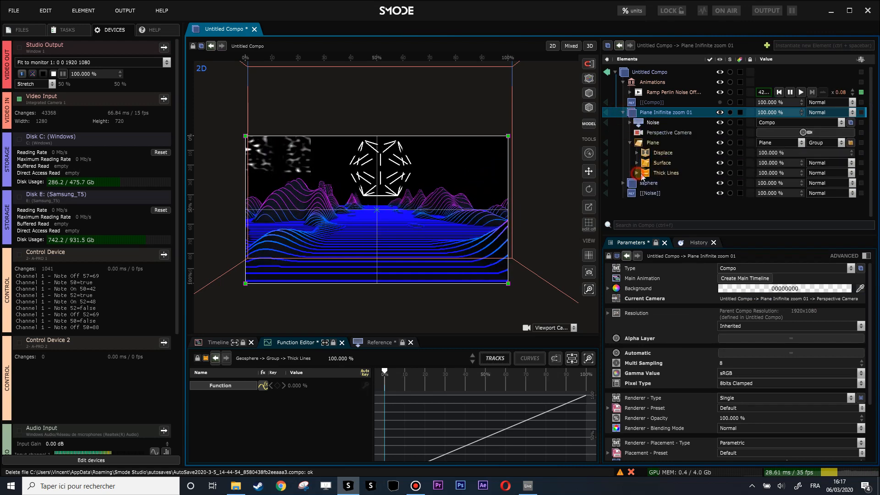
scroll(378, 228, "up", 2)
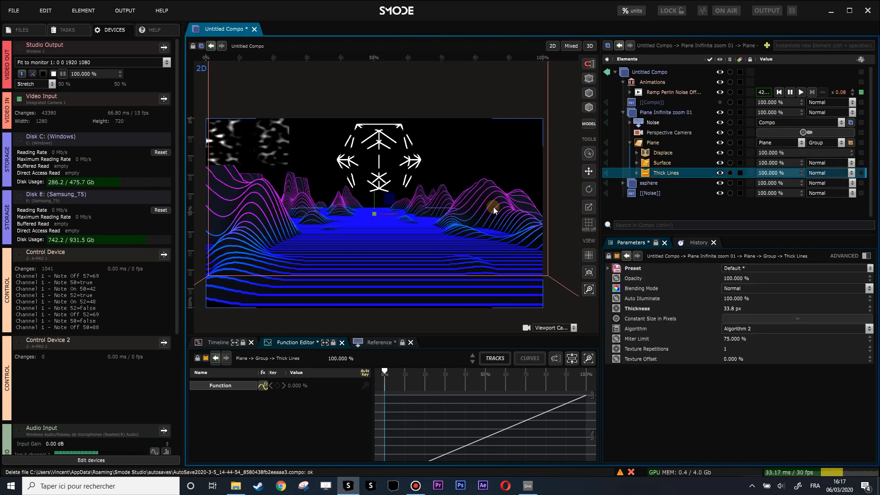
left_click(653, 143)
right_click(653, 144)
mouse_move(597, 208)
left_click(668, 209)
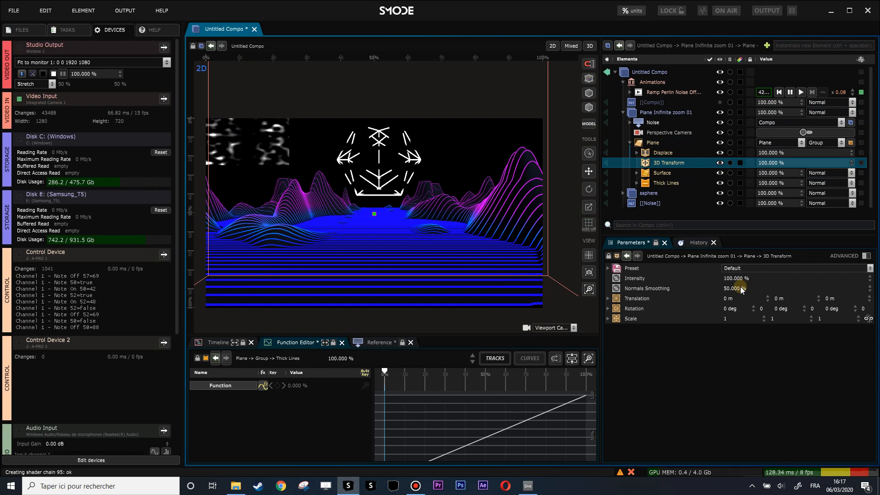
left_click_drag(782, 301, 769, 305)
Step: Add a Noise 3d mask to the Plane's 3D Transform modifier
right_click(653, 165)
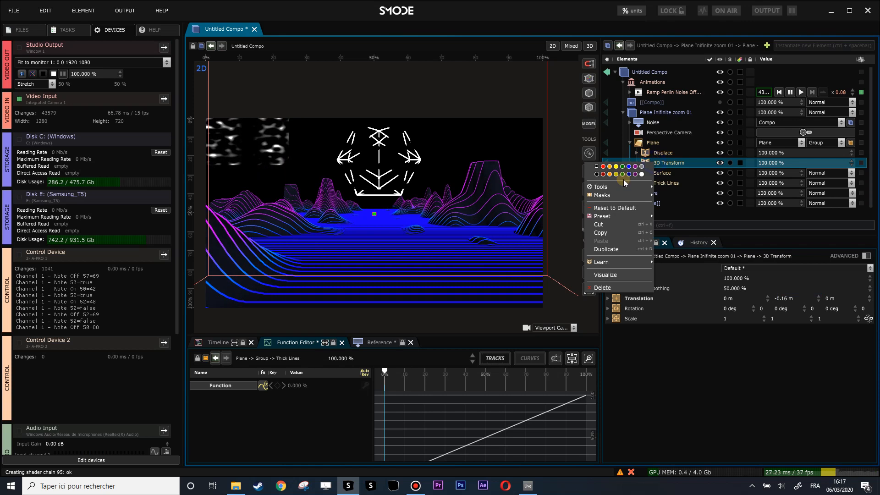
mouse_move(605, 195)
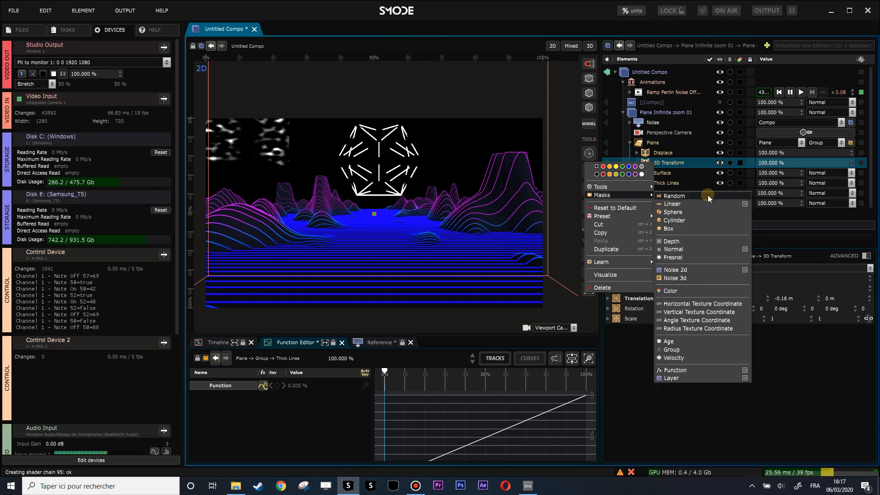
left_click(696, 279)
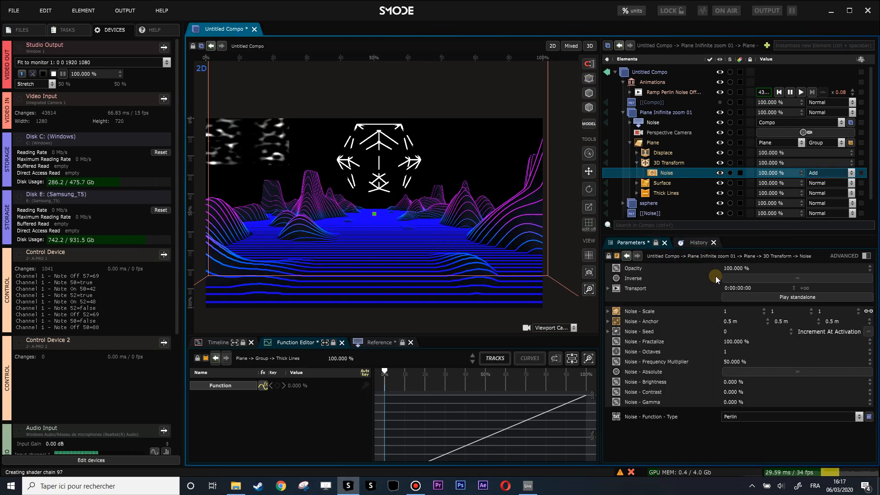
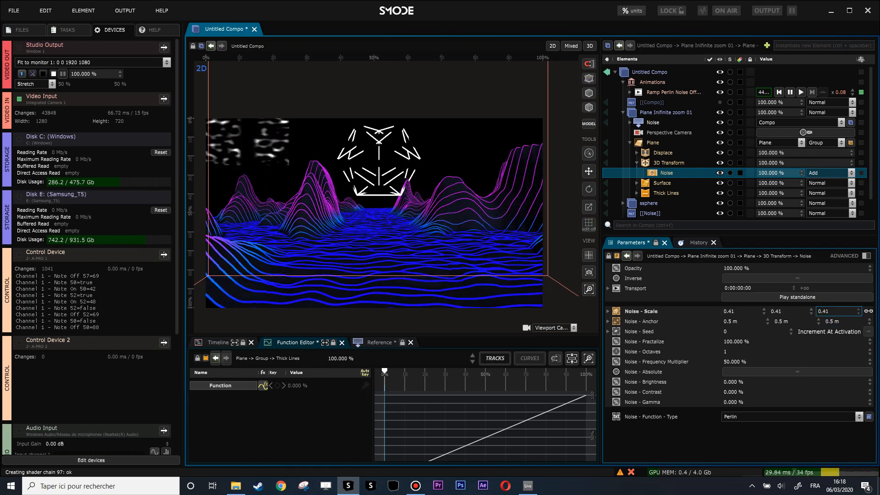
Step: Add a standalone player to the 3D Transform's Noise mask and set the 3D Transform's intensity to 0 %
left_click(807, 297)
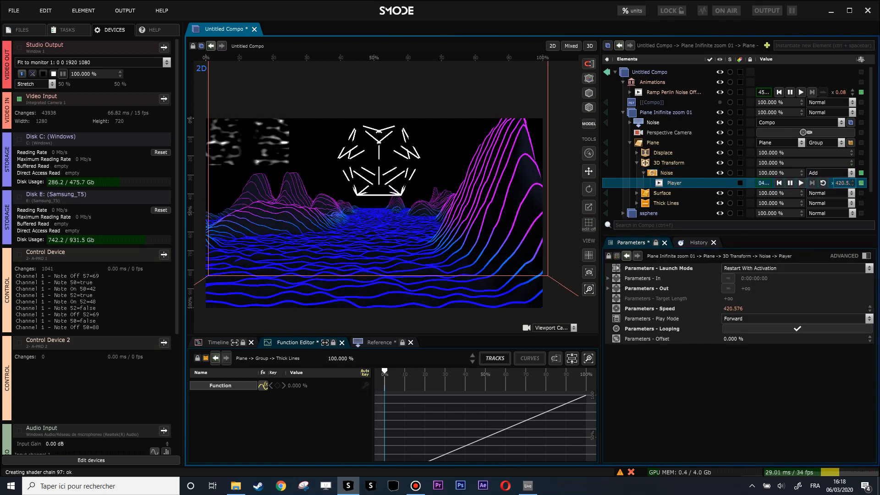
left_click(663, 169)
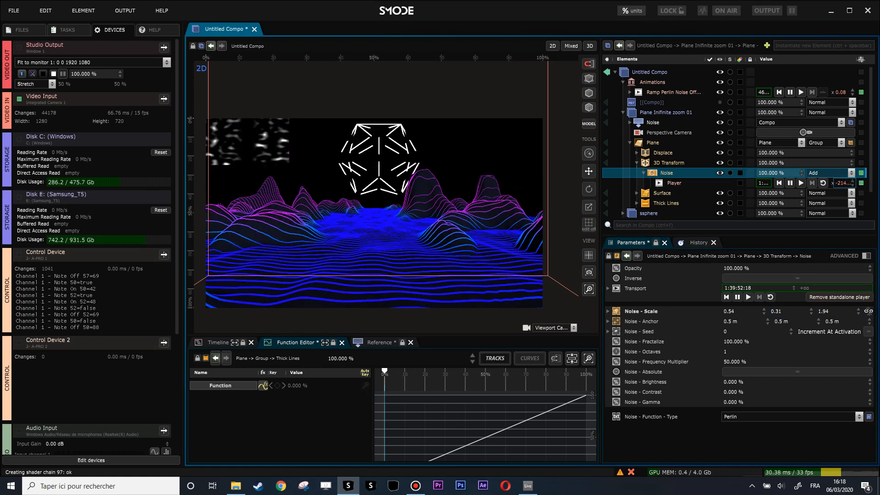
left_click(657, 165)
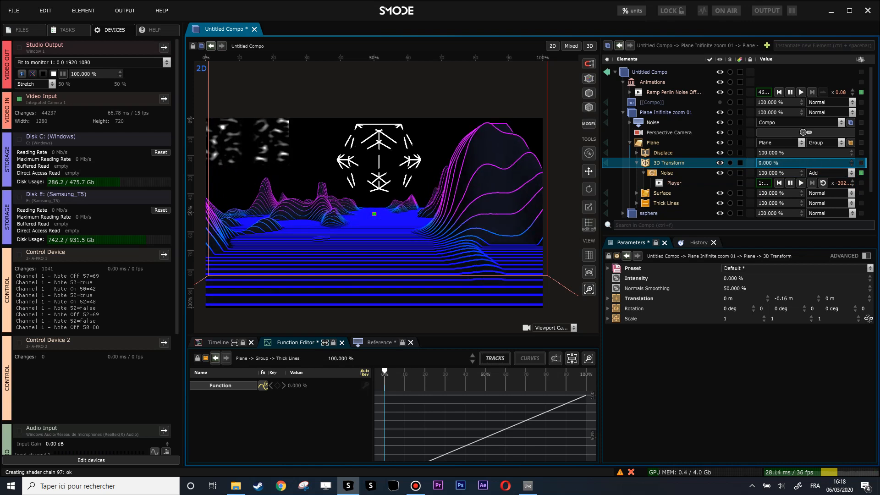
left_click_drag(768, 163, 717, 164)
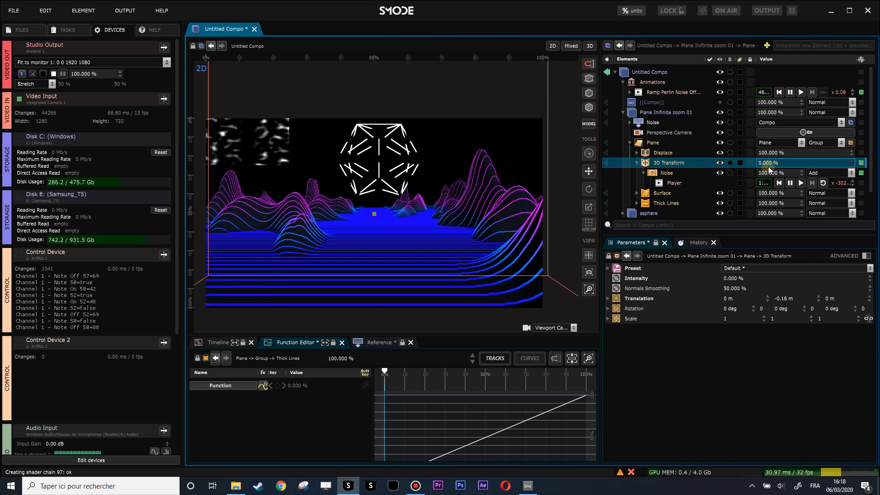
Step: Create a Fade In animation for the 3D Transform's intensity and move the Animations group into Plane Inifinite zoom 01
left_click(637, 163)
right_click(657, 165)
left_click(685, 288)
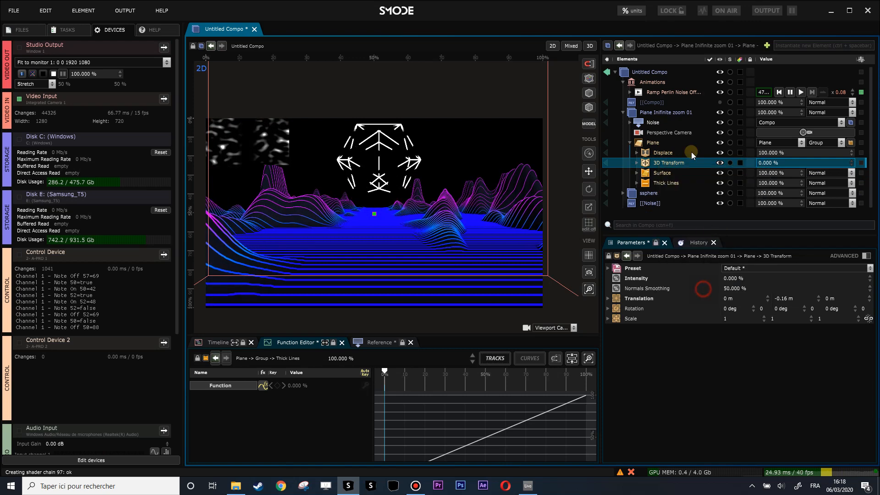
left_click_drag(643, 101, 656, 127)
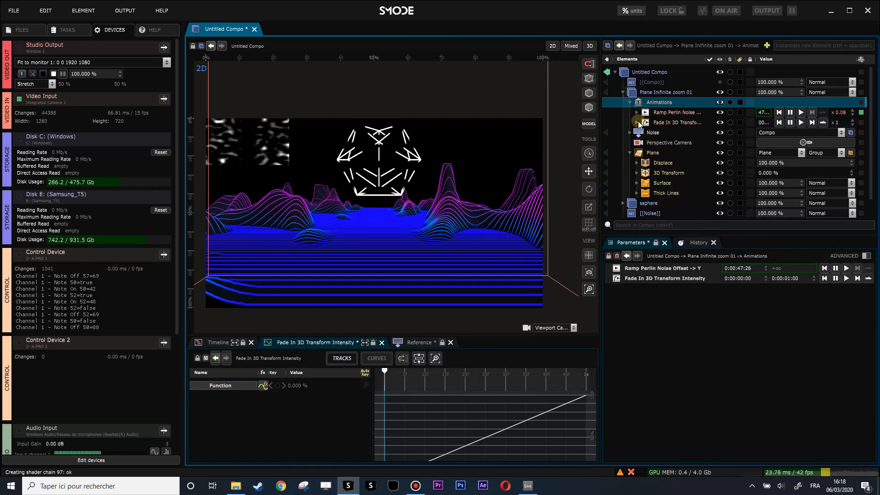
Step: Play the Fade In 3D Transform Intensity animation and change its function shape to Sinus with a phase of 9.9 %
left_click(675, 122)
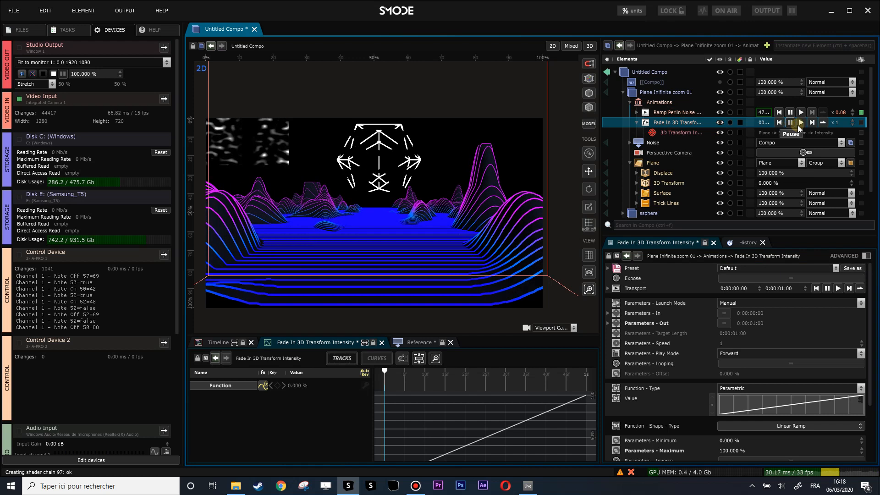
left_click(801, 123)
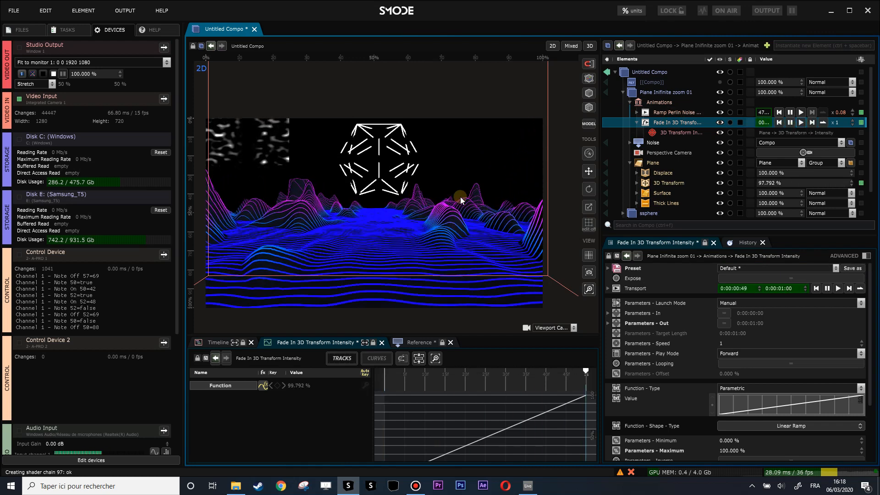
left_click(793, 425)
left_click(791, 424)
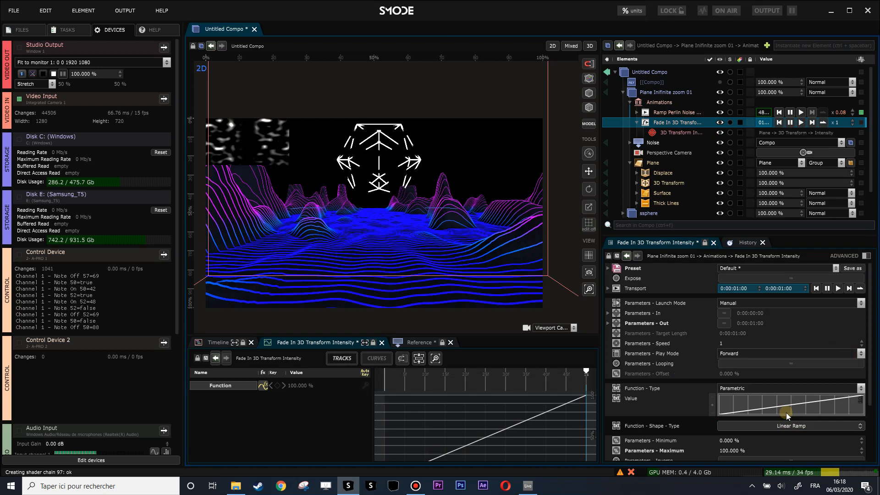
scroll(785, 412, "down", 3)
left_click(782, 355)
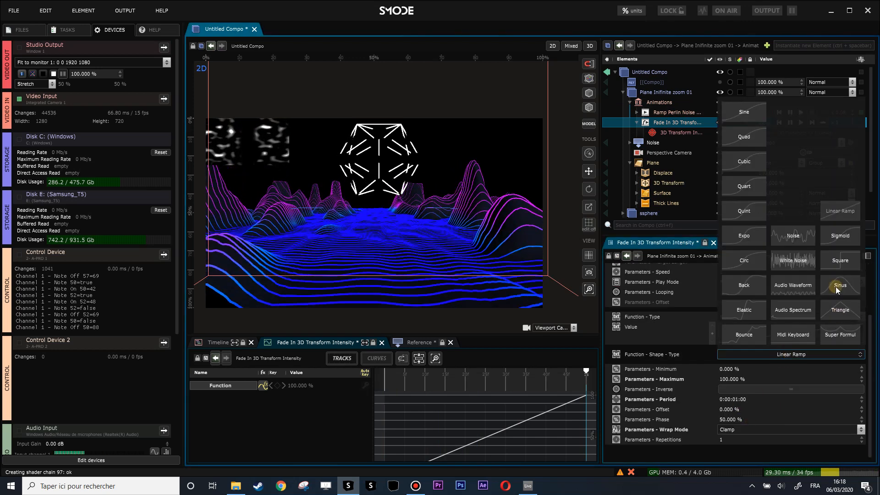
left_click(839, 285)
left_click_drag(730, 419, 730, 465)
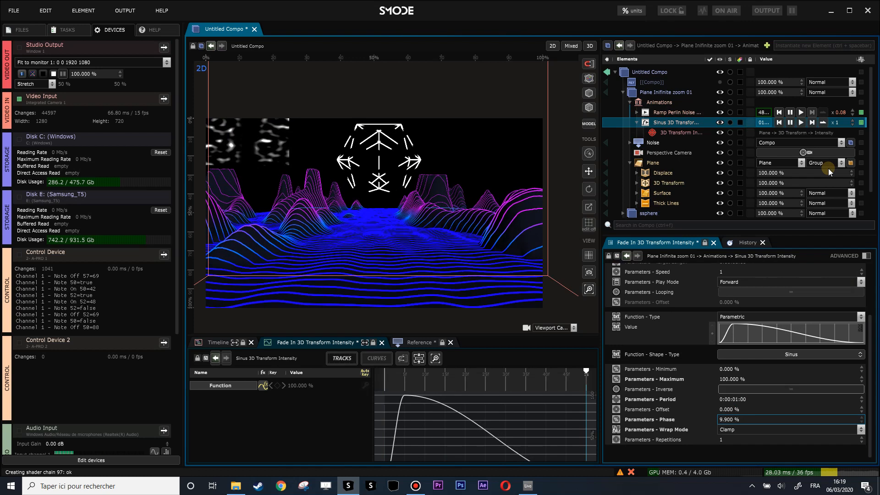
Step: Expose the Sinus animation's Reset as a trigger parameter and connect its Play control to the same trigger
right_click(779, 122)
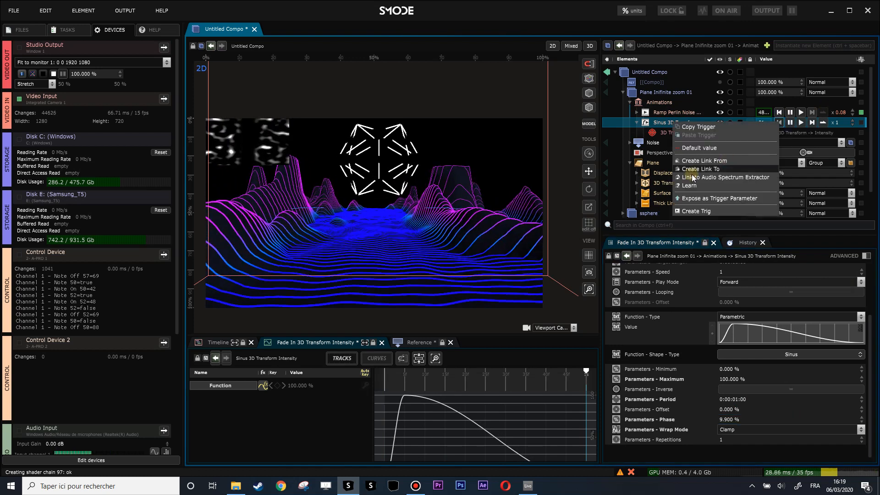
left_click(708, 197)
right_click(801, 144)
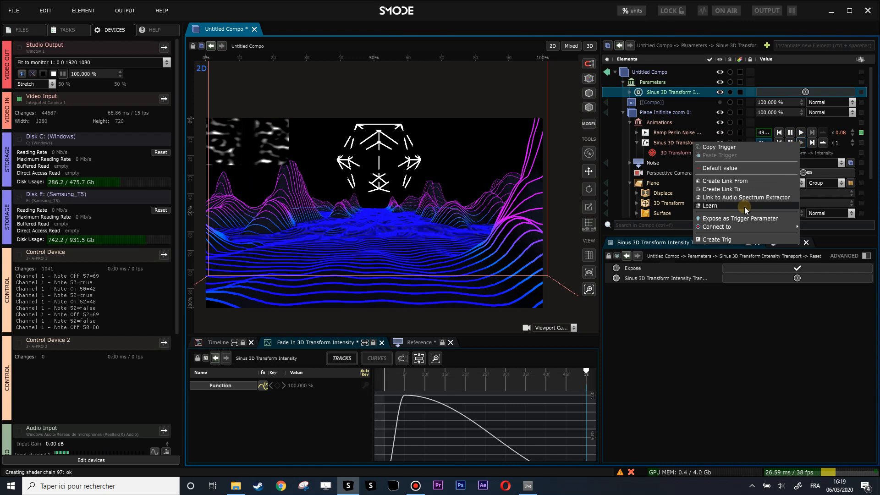
left_click(738, 234)
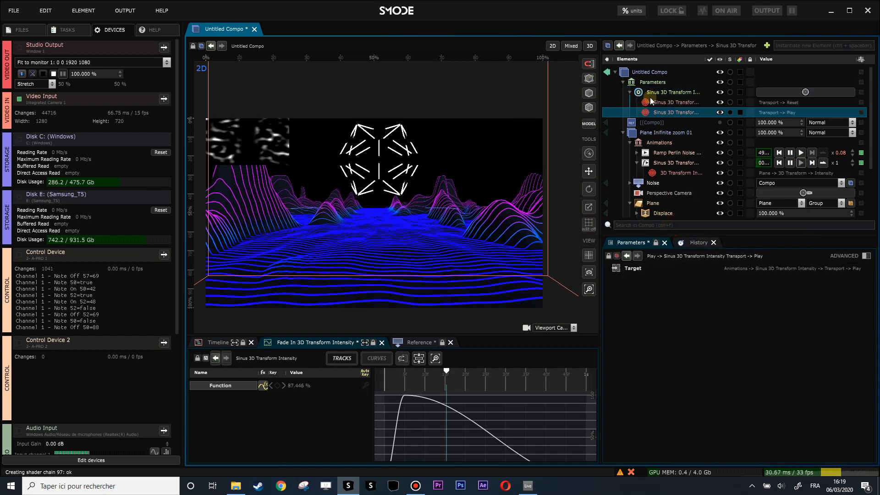
Step: Move the Parameters group into Plane Inifinite zoom 01 and fire its Sinus 3D Transform trigger to test it
left_click_drag(664, 143, 677, 148)
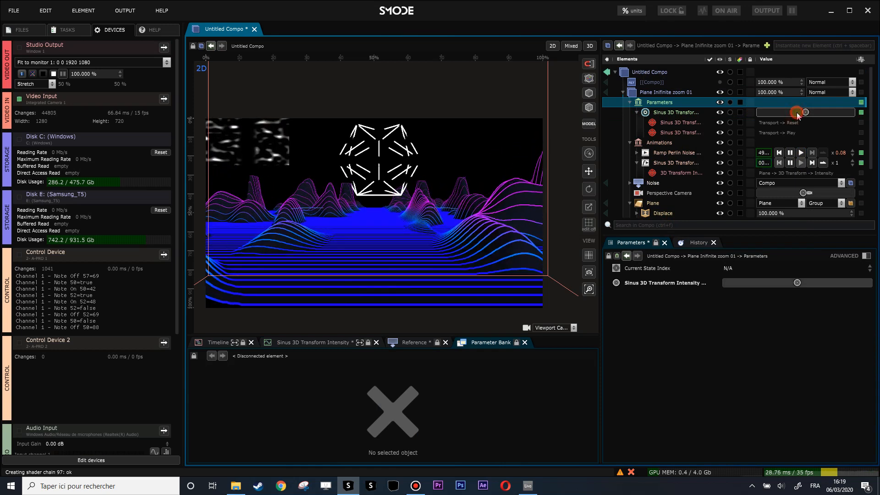
scroll(685, 188, "down", 2)
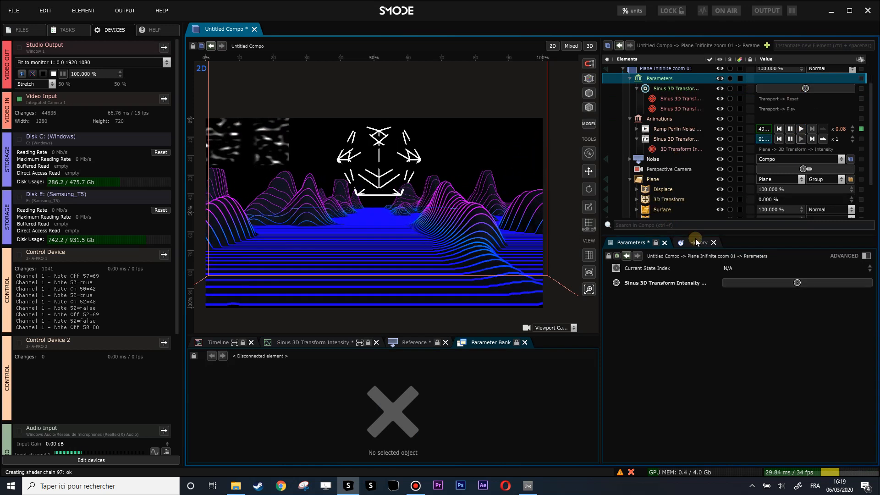
left_click_drag(698, 250, 699, 299)
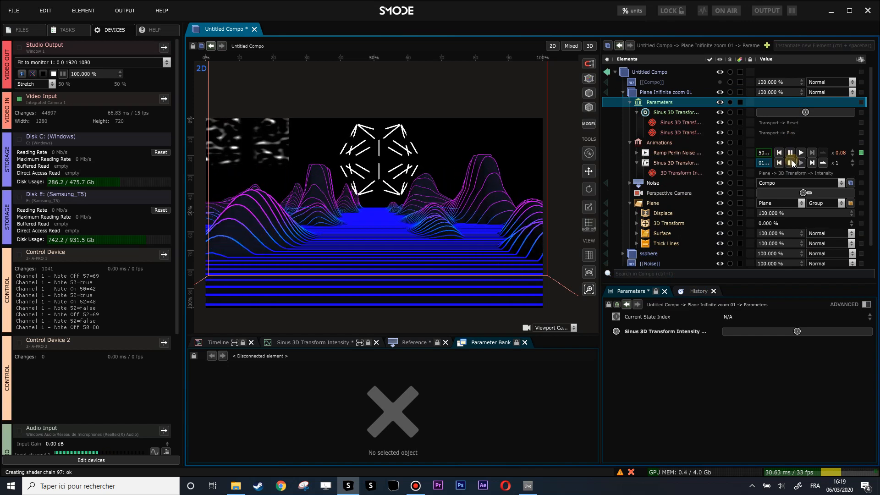
left_click(790, 113)
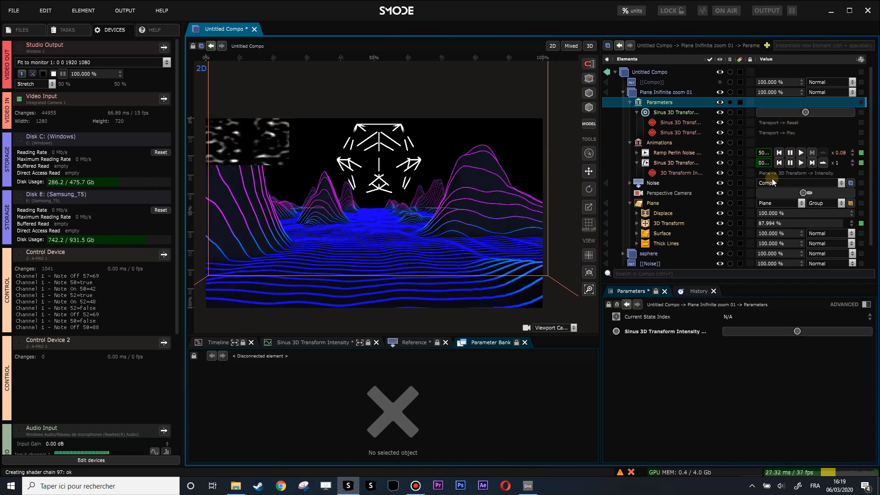
left_click(795, 114)
Step: Learn a MIDI mapping for the Sinus 3D Transform trigger using A-PRO Channel 1 Note 41
right_click(795, 114)
left_click(711, 178)
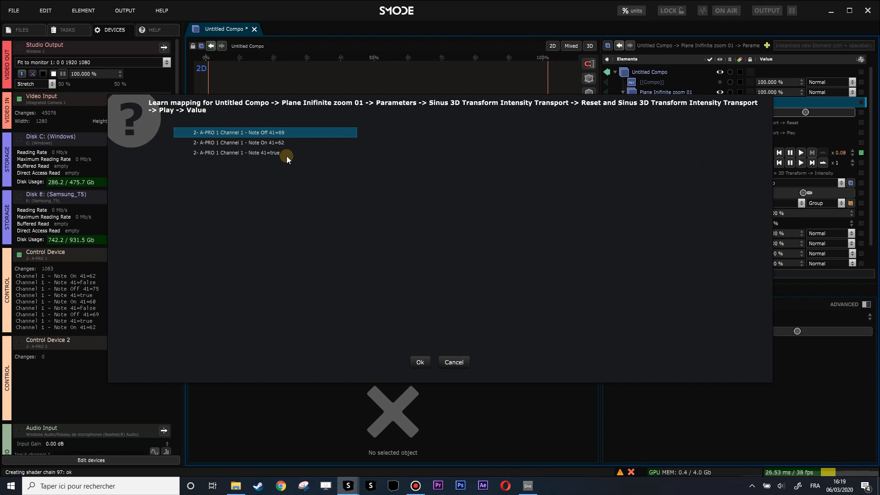
left_click(281, 153)
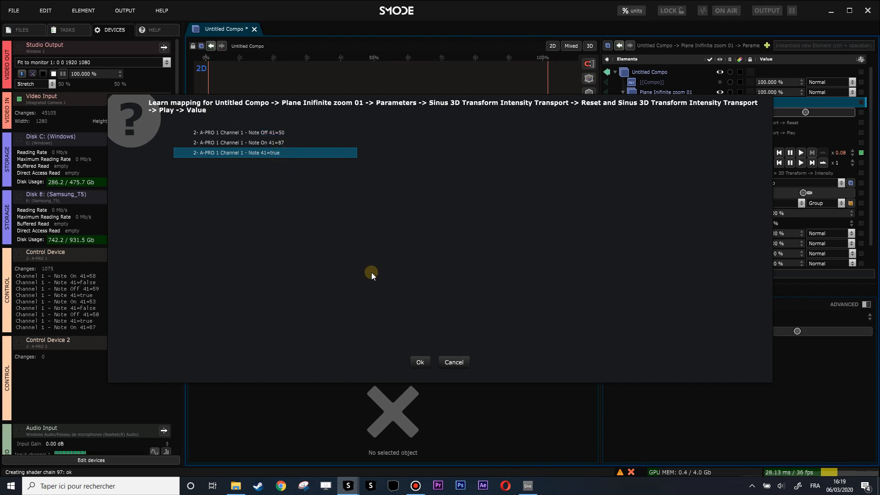
left_click(422, 361)
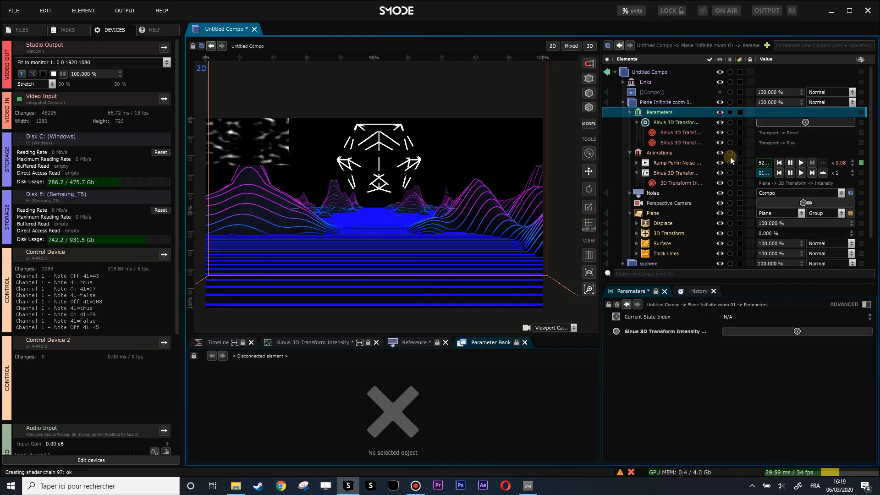
Step: Set the comparison condition of the Channel 1 - Note 41 link to true
left_click(623, 82)
left_click(630, 92)
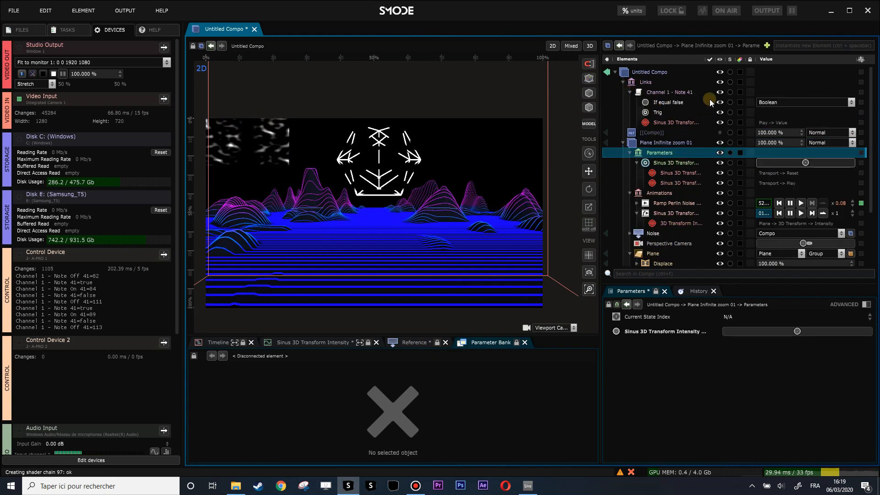
left_click(670, 104)
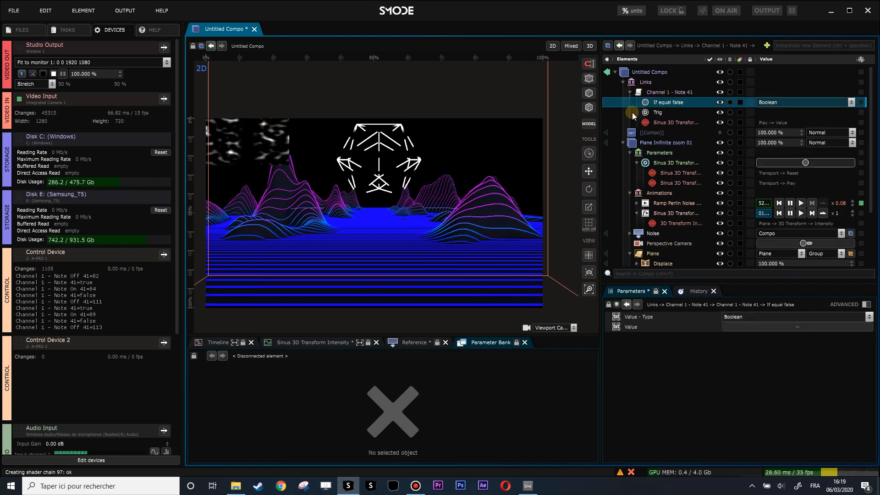
left_click_drag(602, 108, 576, 110)
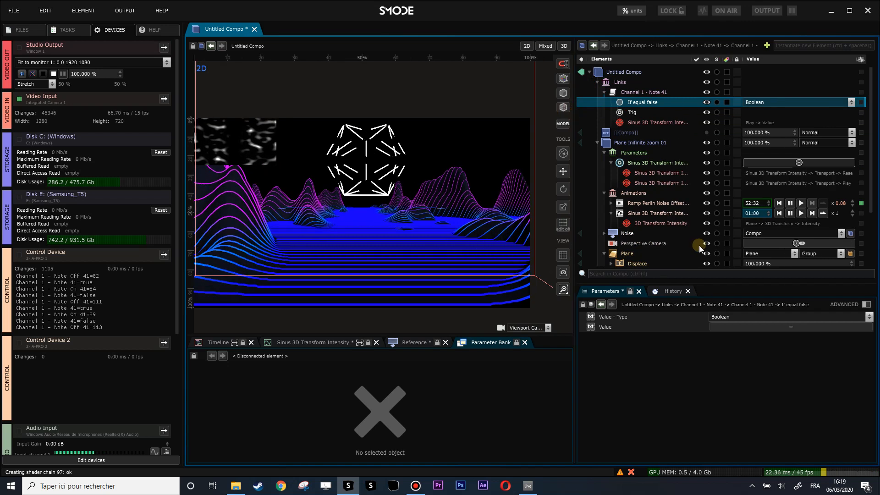
left_click(768, 328)
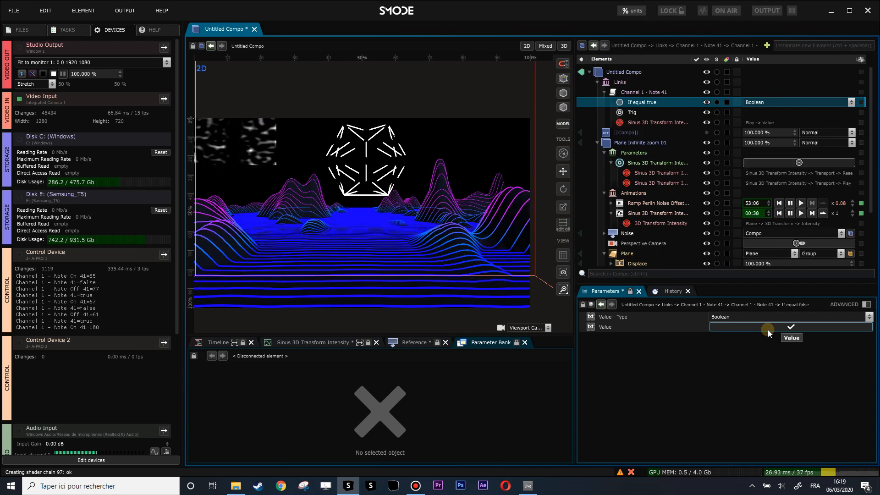
Step: Expose the Plane's Displace distance as a percentage parameter ranging from 0.8773 to 2.83
left_click(605, 92)
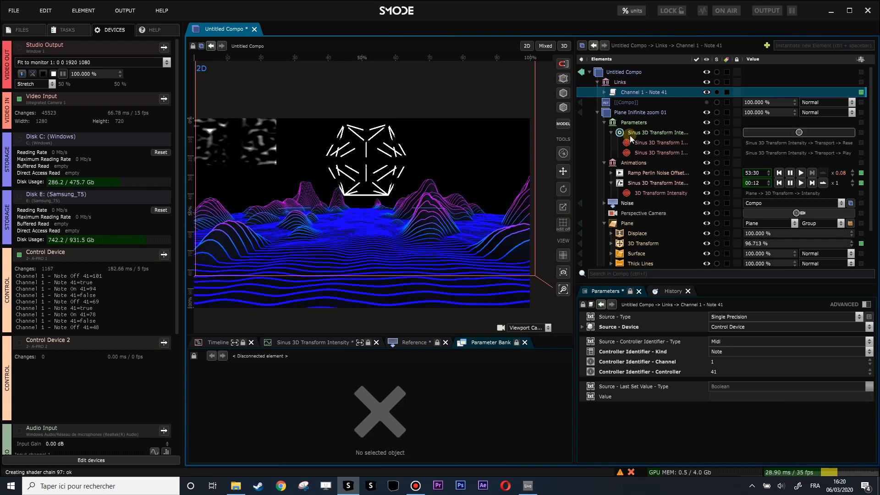
left_click(604, 125)
left_click(633, 204)
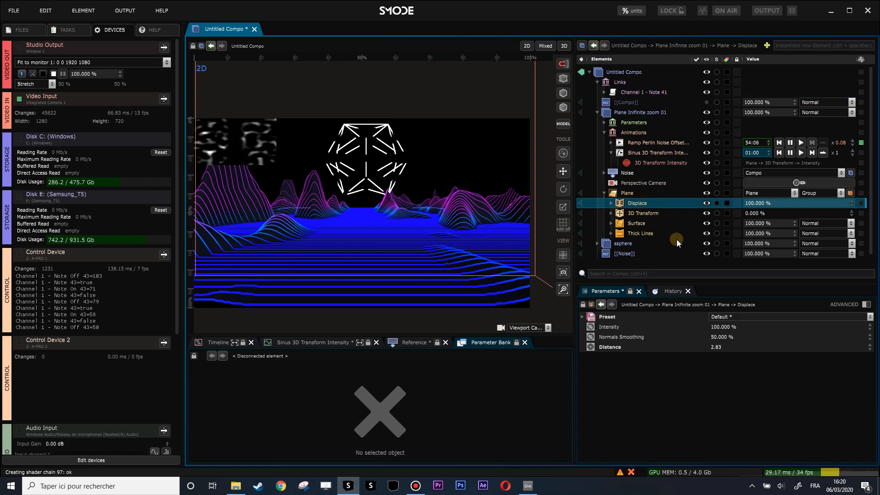
right_click(717, 347)
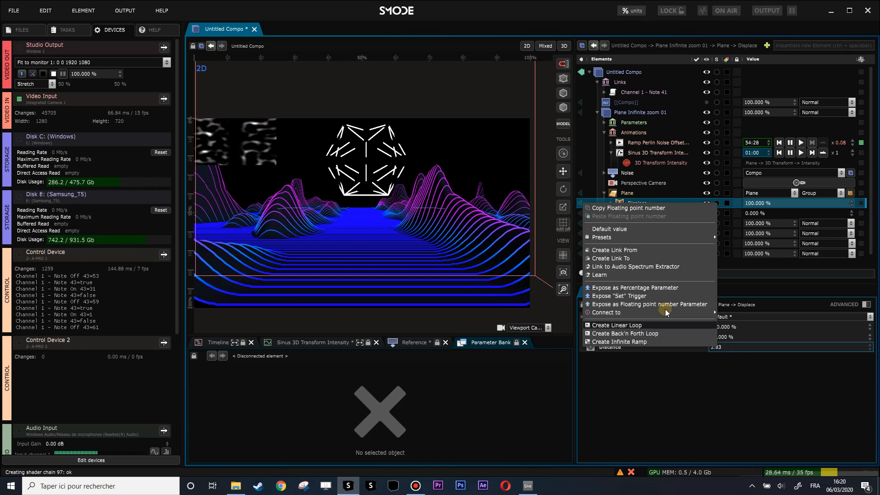
left_click(666, 288)
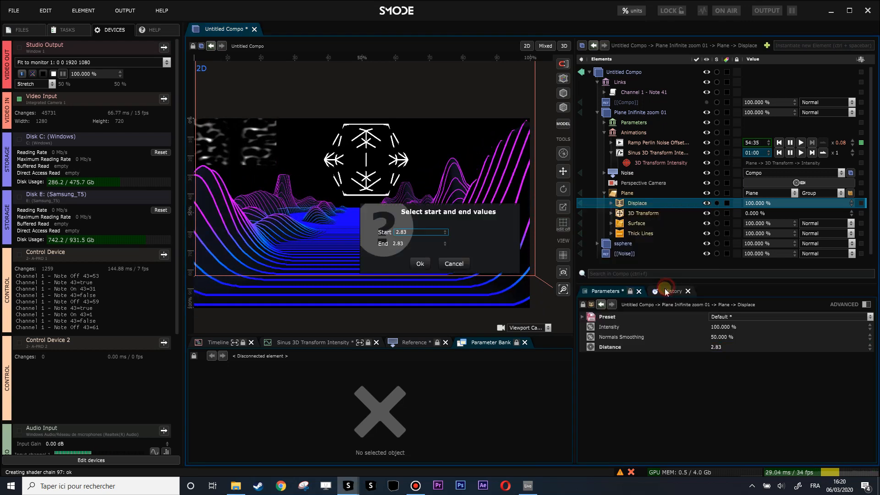
double_click(411, 233)
type("2.547")
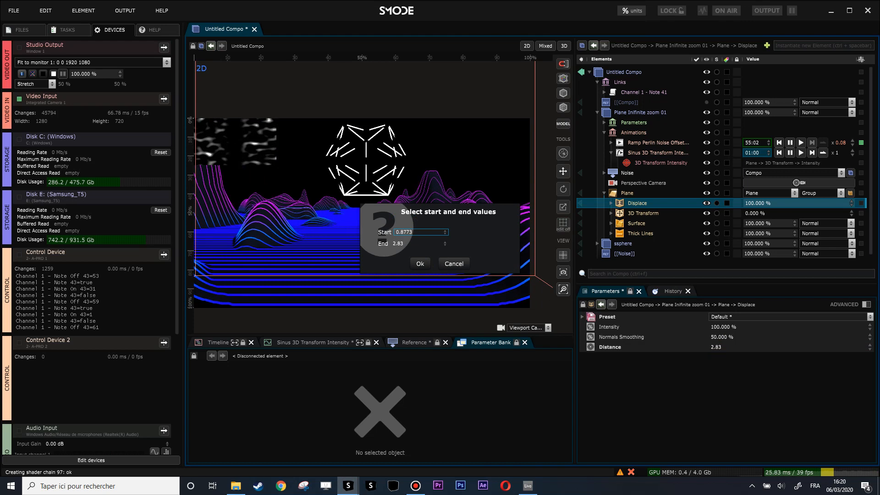
left_click(420, 263)
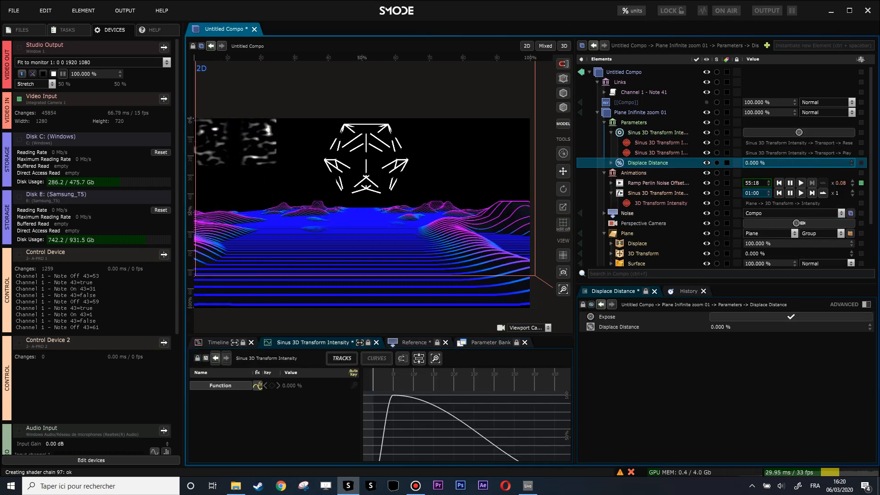
Step: Learn a MIDI mapping for the Displace Distance parameter using Channel 1 Note On 52, ranging from 0 to 1
right_click(755, 164)
left_click(660, 237)
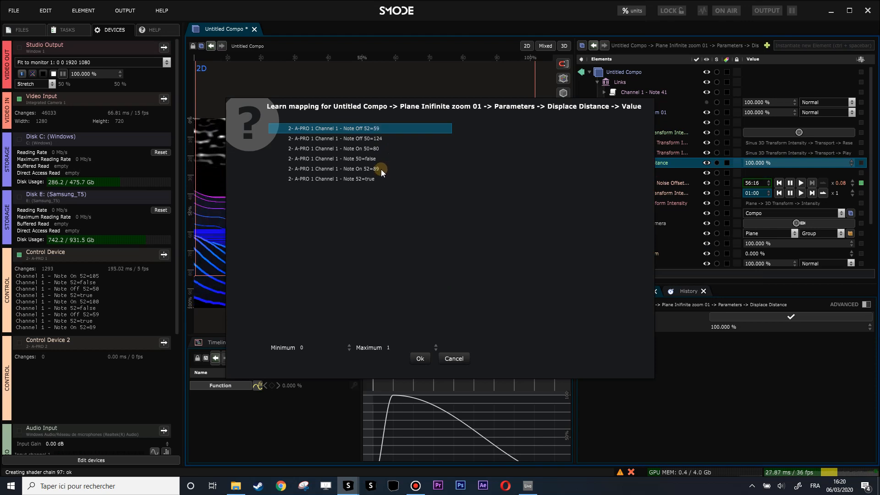
left_click(374, 169)
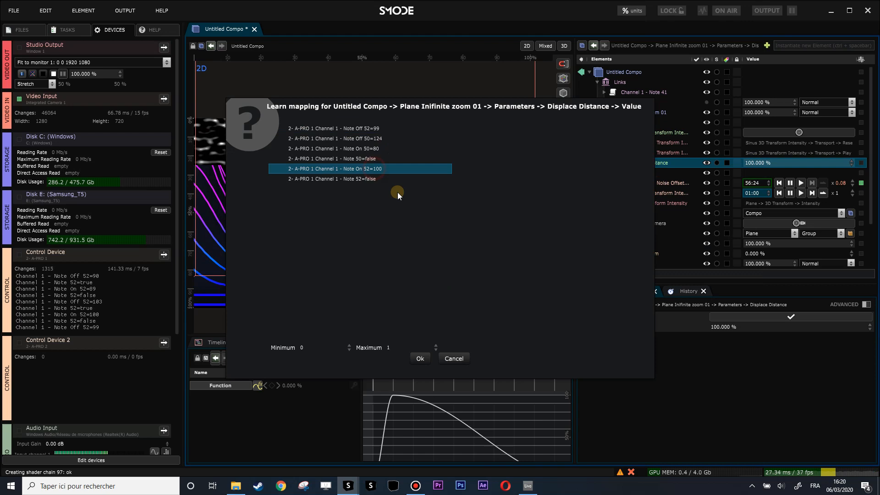
left_click(420, 361)
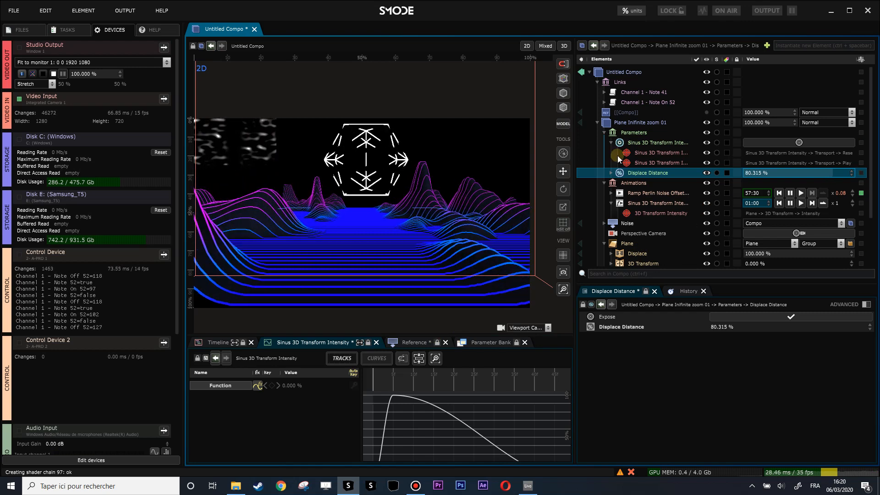
Step: Delete the Channel 1 - Note On 52 link from the Links group
left_click(641, 103)
key("Delete")
key("Return")
Step: Create a fade-in animation for the exposed Displace Distance parameter and change its function shape to Sinus
right_click(755, 165)
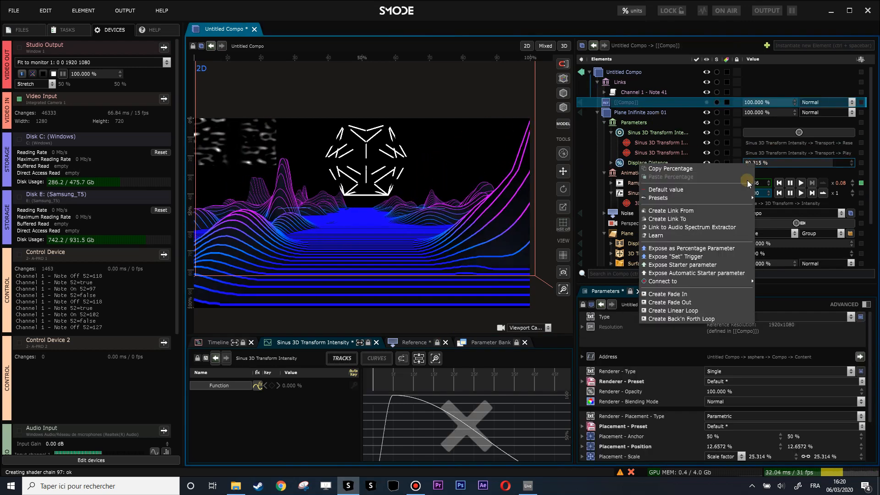
left_click(697, 294)
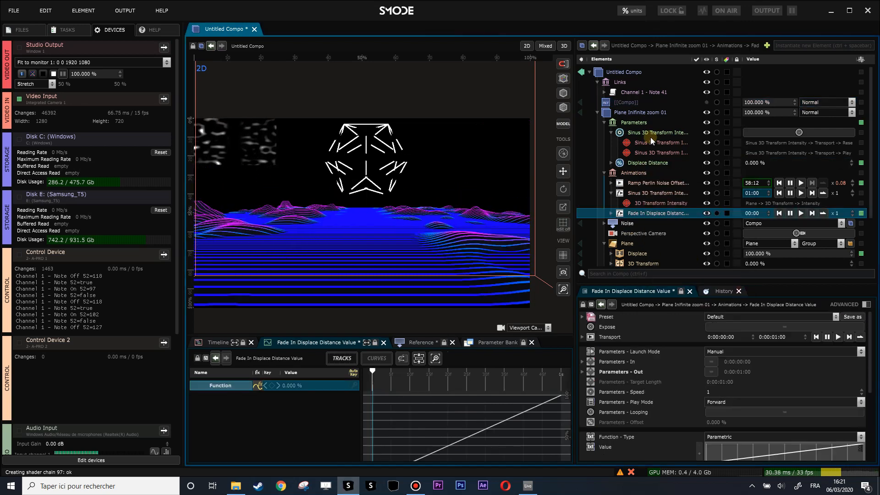
scroll(764, 381, "down", 2)
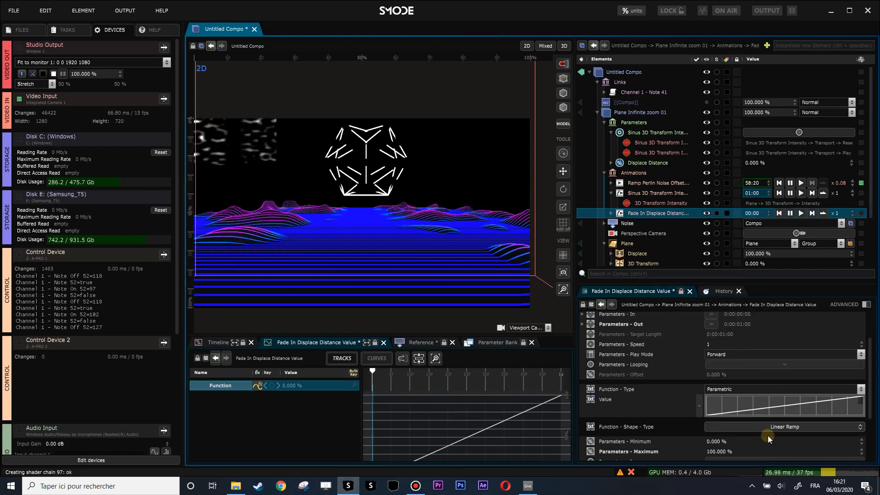
left_click(771, 426)
left_click(839, 358)
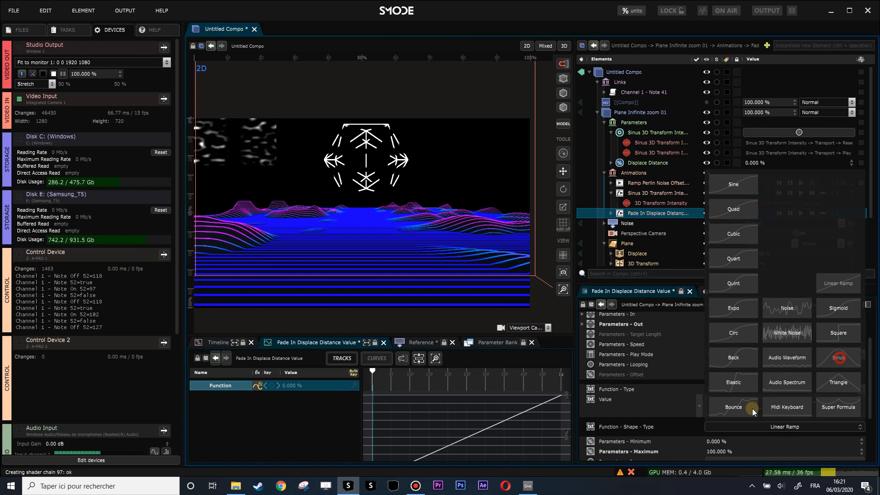
left_click(767, 364)
left_click(842, 282)
left_click_drag(720, 422, 701, 422)
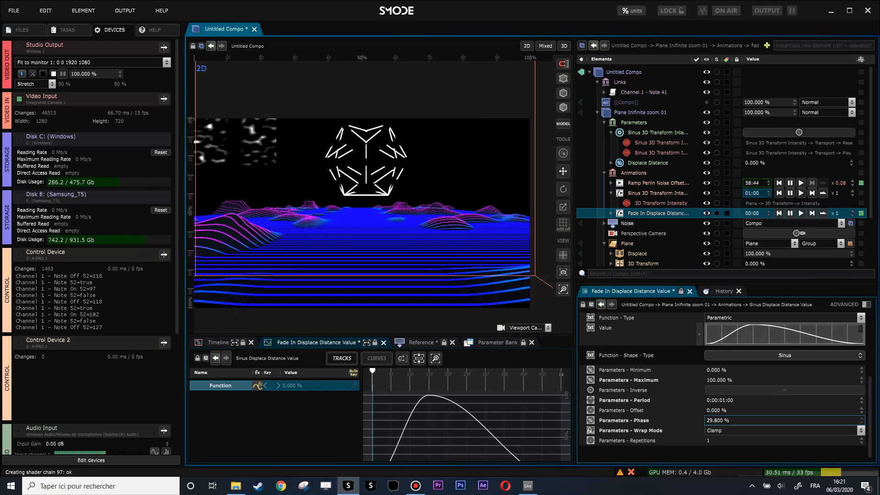
Step: Expose the Displace Distance animation's Reset as a trigger parameter and connect its Play trigger to the same parameter
right_click(777, 217)
left_click(733, 291)
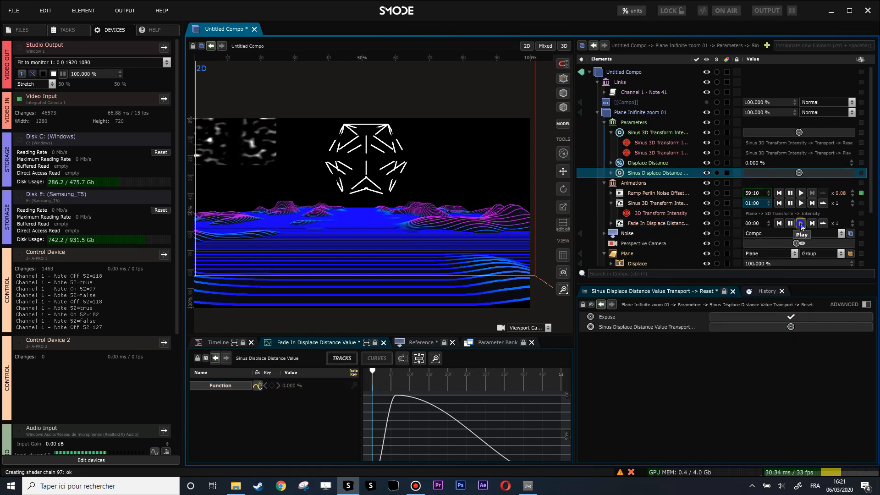
right_click(801, 224)
mouse_move(719, 309)
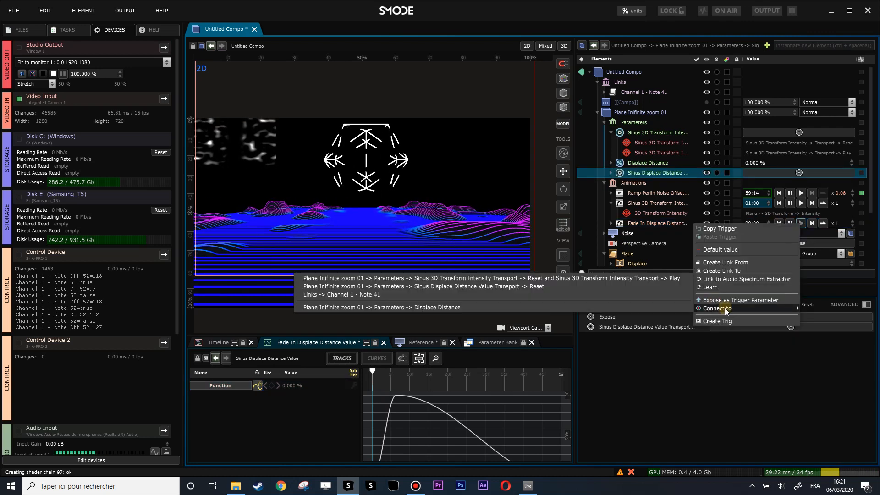
left_click(647, 285)
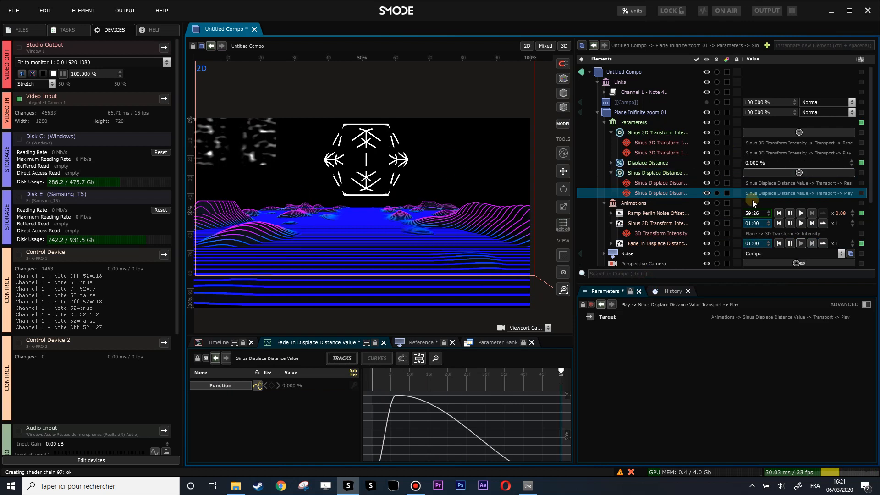
Step: Set the duration of the Displace Distance animation to 3 seconds
left_click(663, 243)
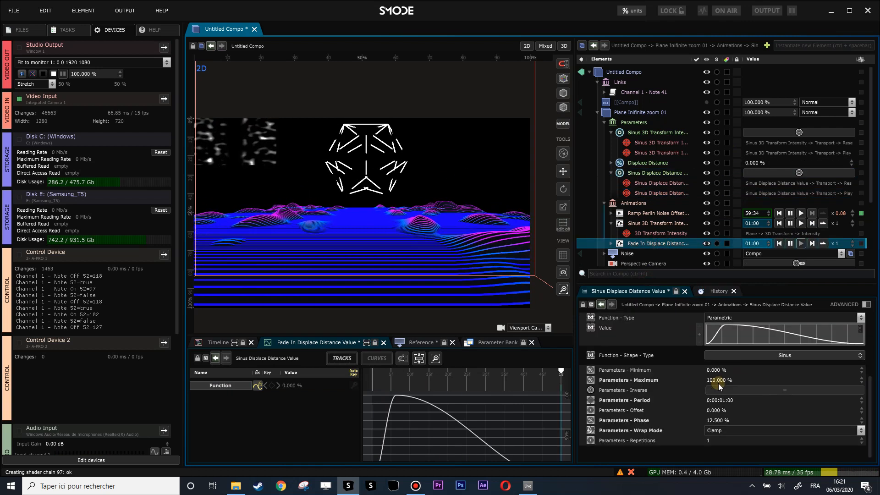
scroll(735, 381, "up", 3)
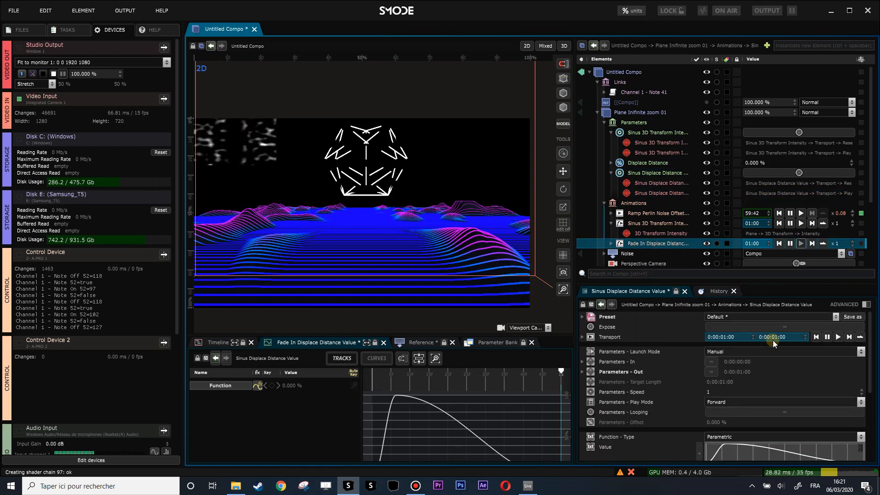
left_click(776, 340)
key("BackSpace")
key("BackSpace")
key("BackSpace")
key("BackSpace")
key("BackSpace")
key("BackSpace")
key("BackSpace")
key("BackSpace")
key("BackSpace")
key("BackSpace")
type("3.")
key("Return")
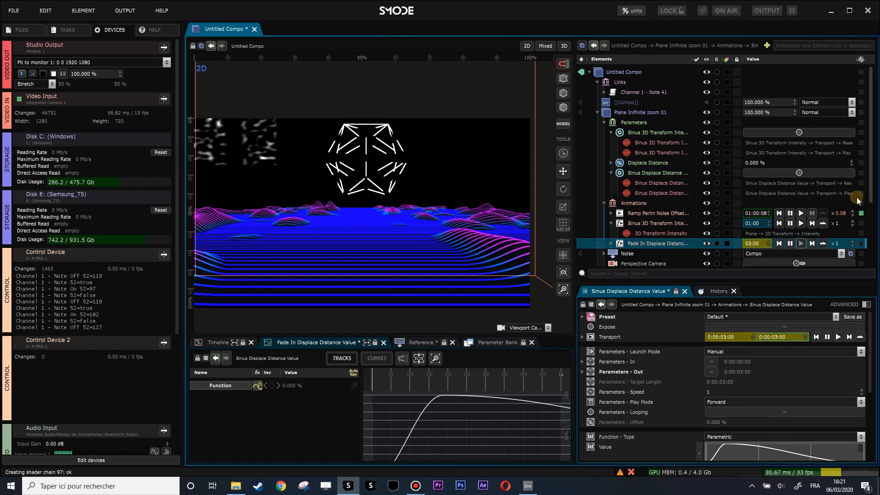
Step: Learn a MIDI mapping for the Sinus Displace Distance trigger using Channel 1 - Note 57
right_click(806, 171)
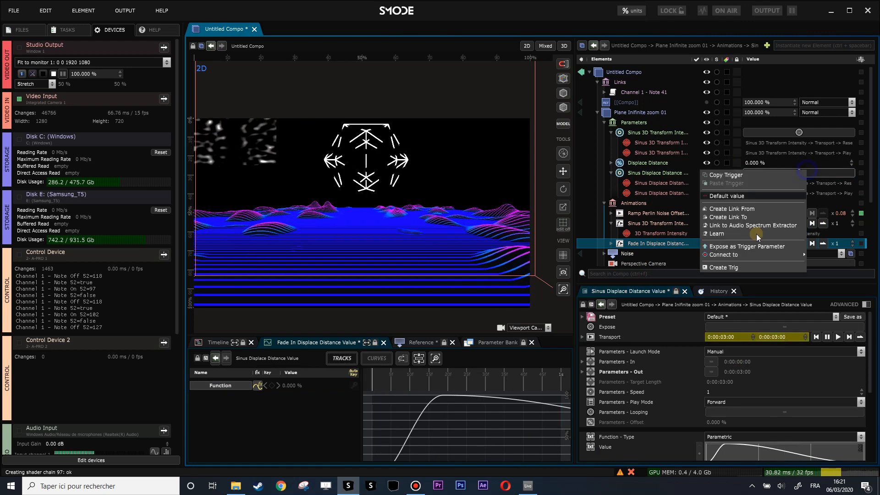
left_click(733, 235)
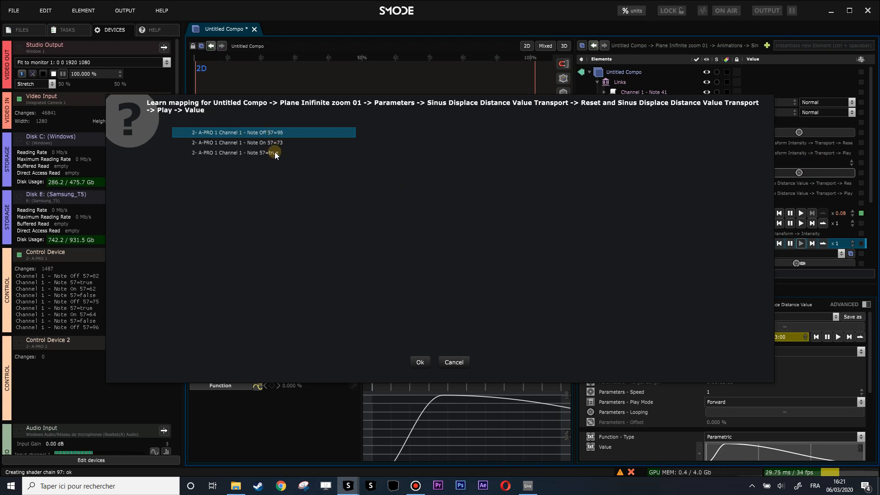
left_click(420, 362)
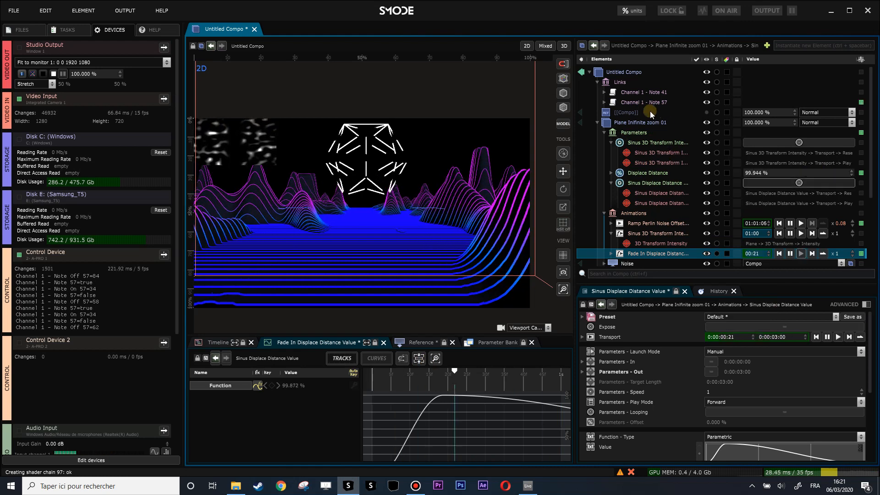
Step: Set the comparison condition of the Channel 1 - Note 57 link to true
left_click(604, 102)
left_click(639, 112)
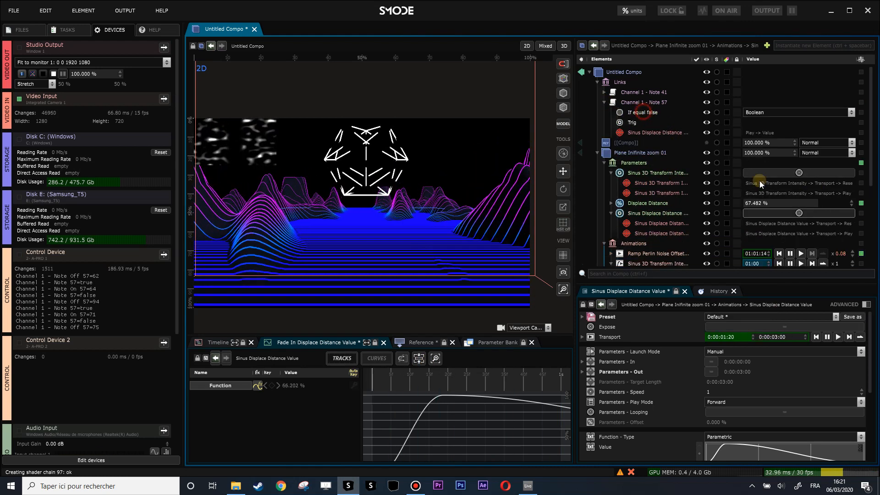
left_click(750, 328)
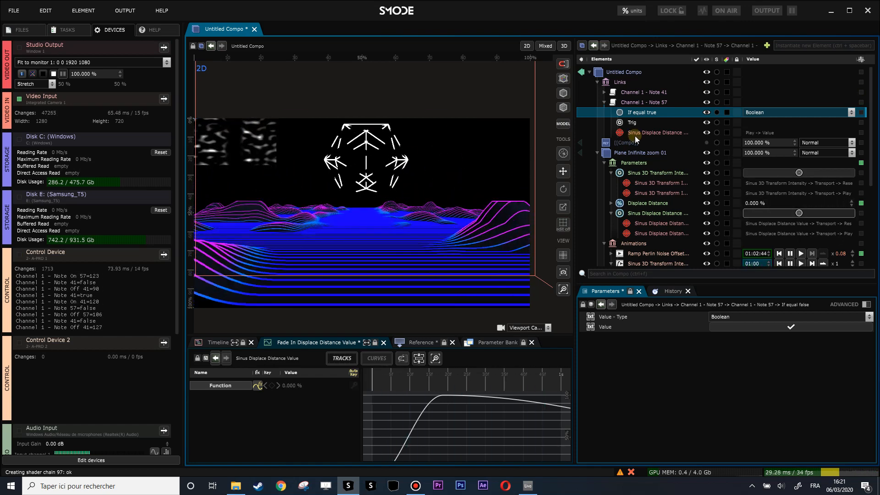
left_click(604, 102)
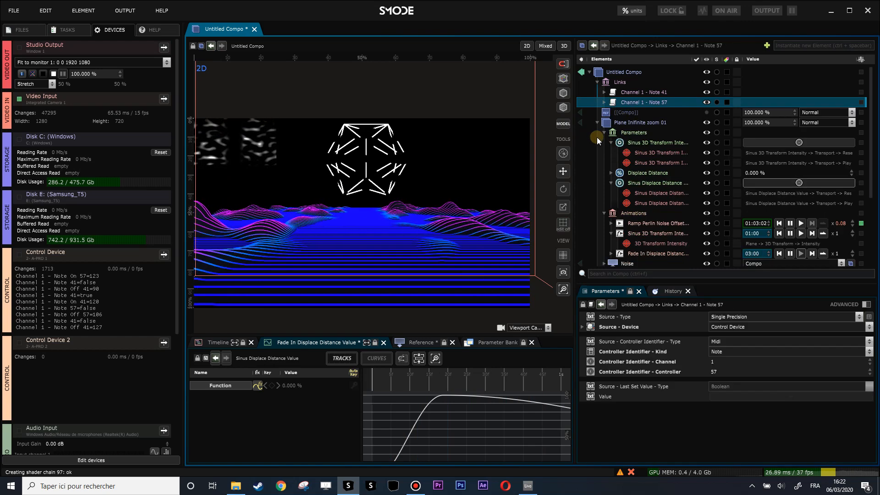
Step: Examine the ssphere composition's Geosphere, its available distort modifiers, and its Thick Lines renderer with the map reference
left_click(597, 122)
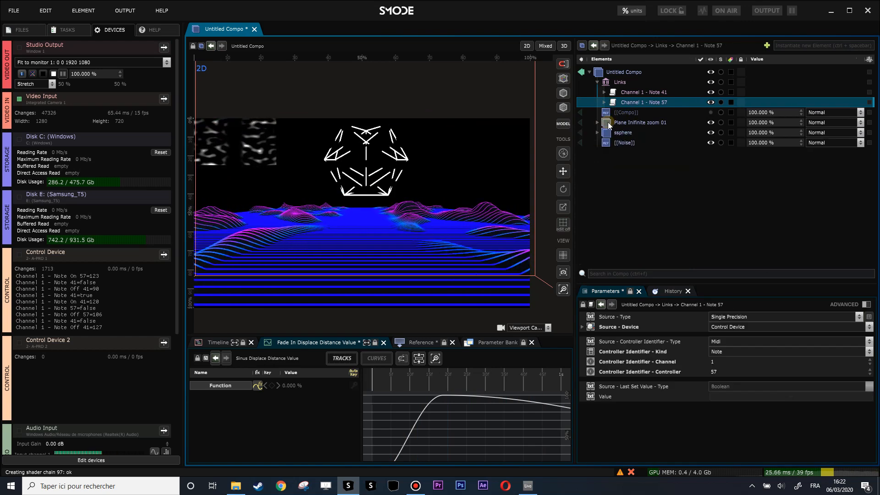
left_click(597, 133)
left_click(611, 183)
scroll(411, 180, "up", 3)
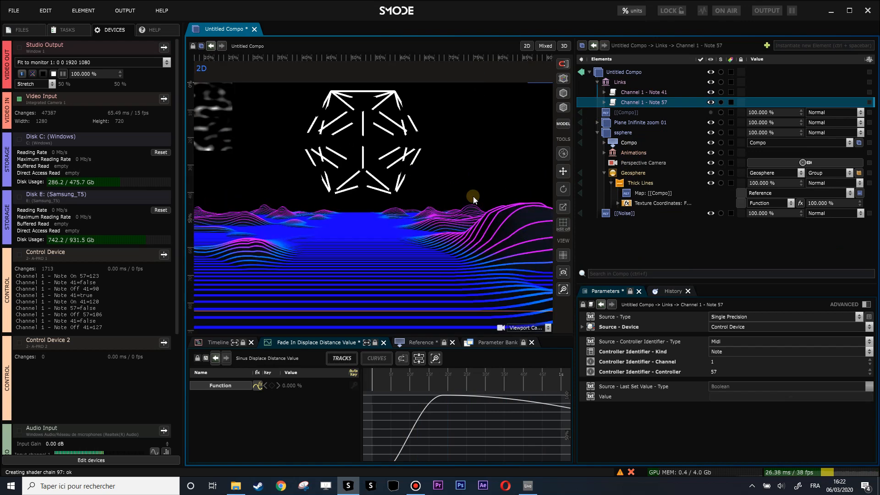
scroll(439, 198, "down", 2)
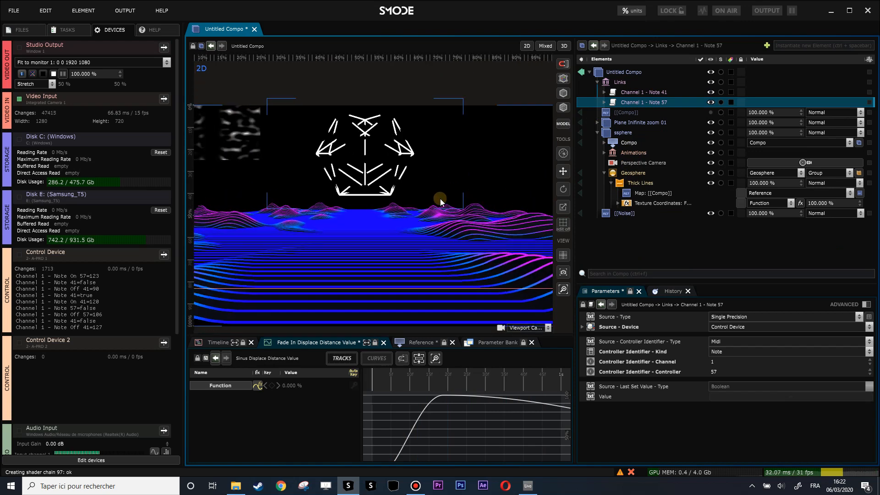
left_click(621, 172)
right_click(619, 174)
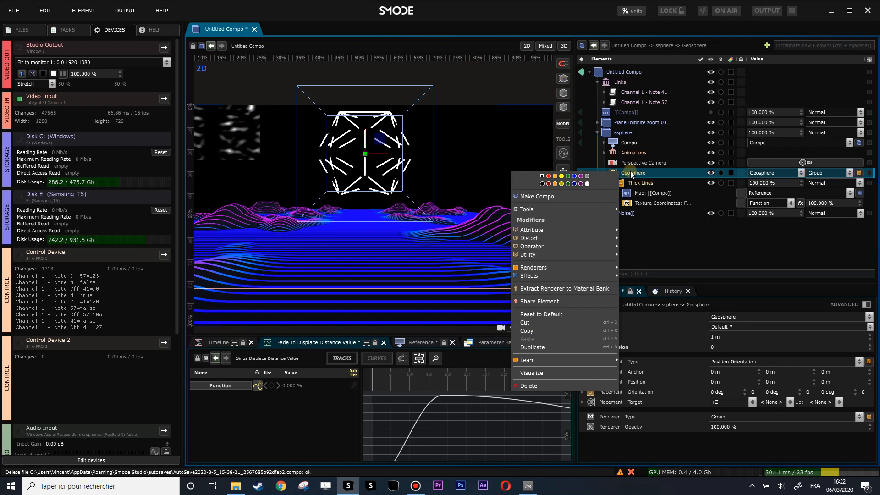
mouse_move(559, 235)
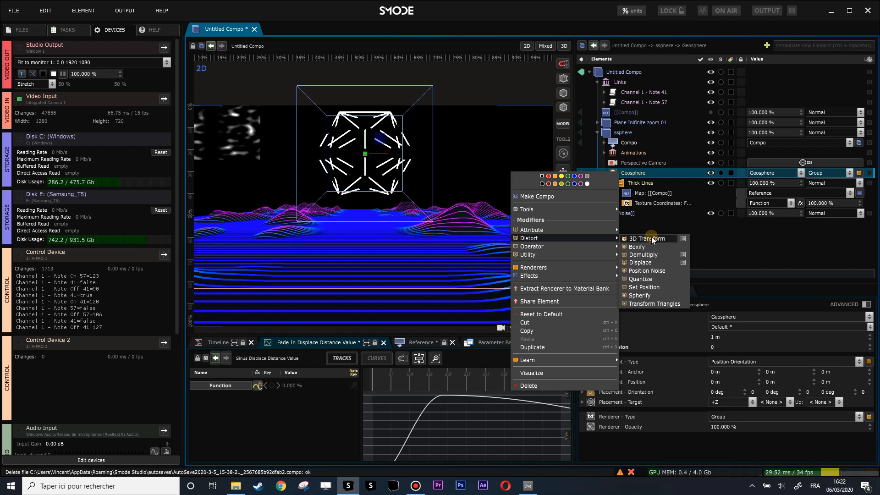
left_click(647, 183)
left_click(644, 183)
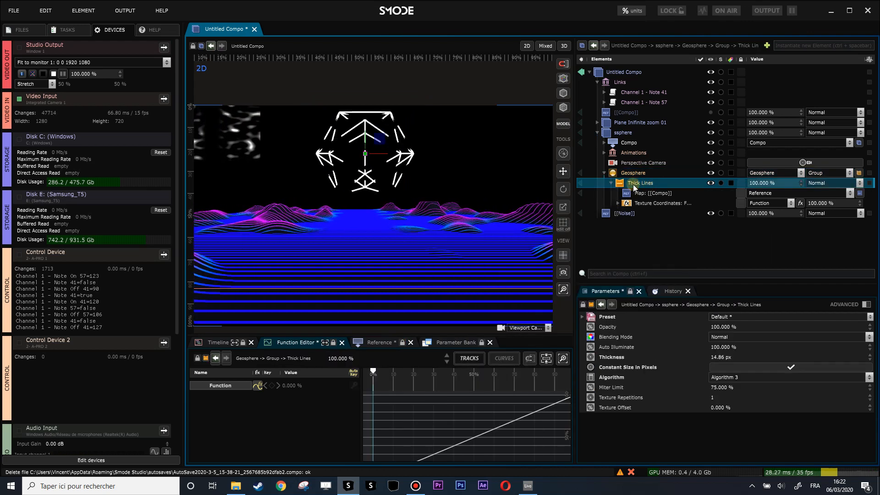
left_click(637, 194)
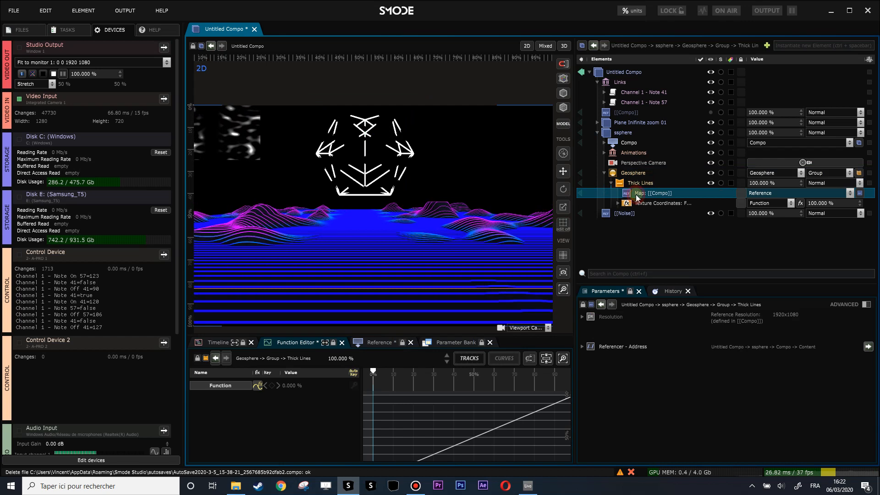
left_click(605, 174)
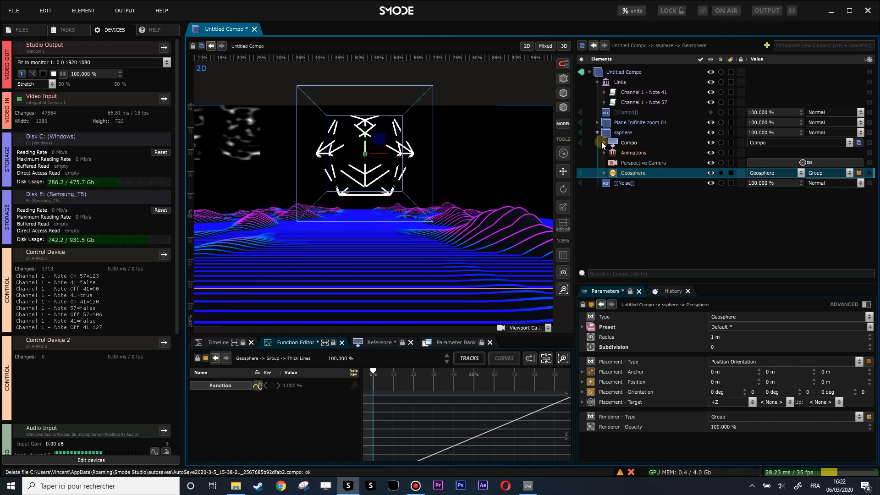
Step: Add a Demultiply distort modifier to the Geosphere
right_click(623, 178)
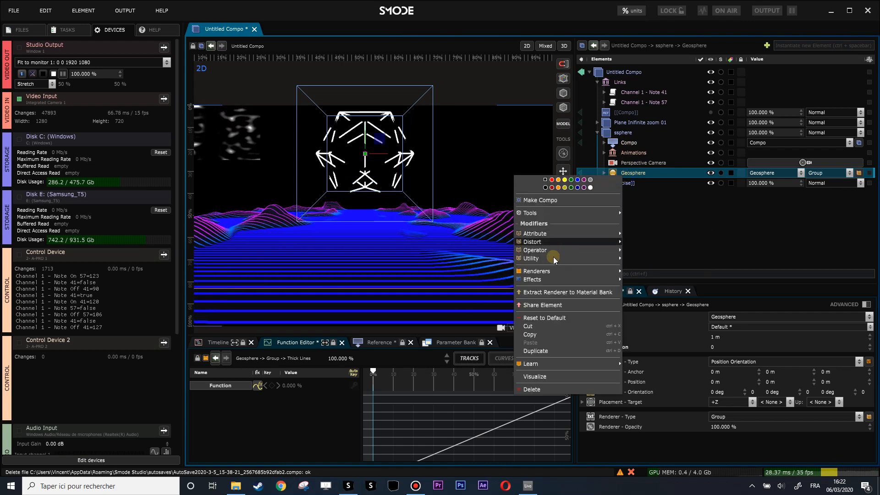
mouse_move(554, 251)
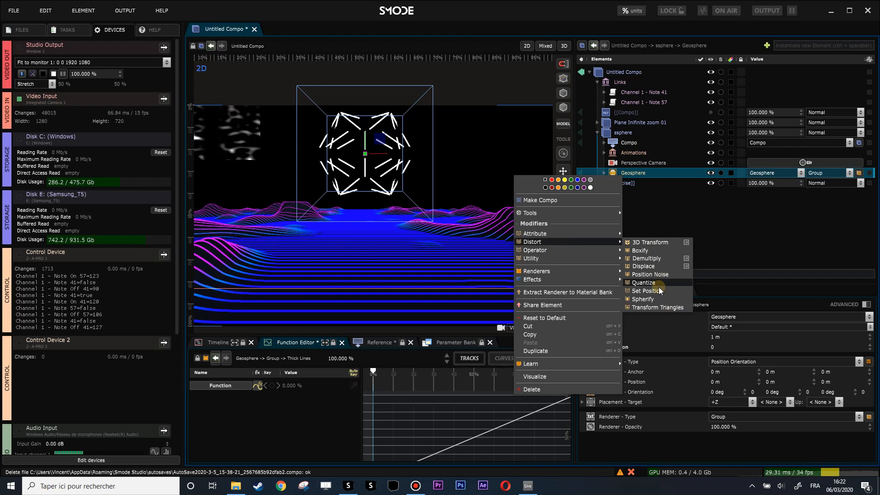
left_click(646, 258)
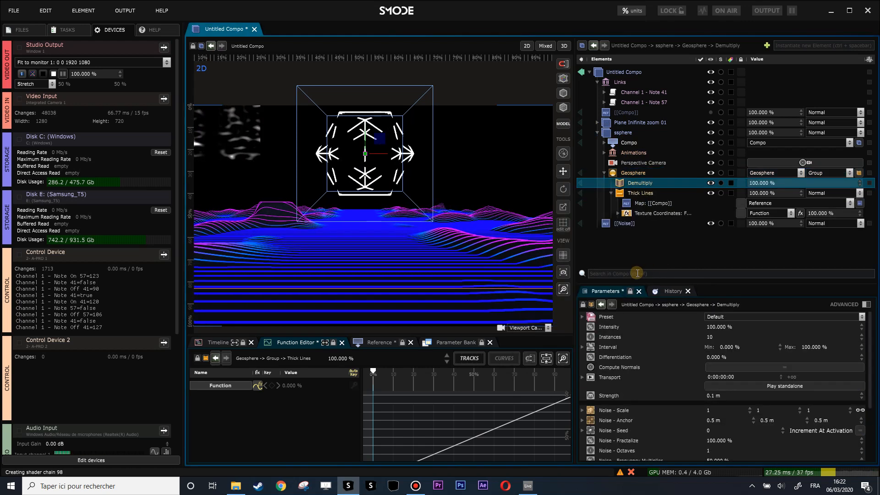
Step: Set the Demultiply modifier's Differentiation to 100% and its Strength to about 0.54 m
scroll(374, 197, "up", 2)
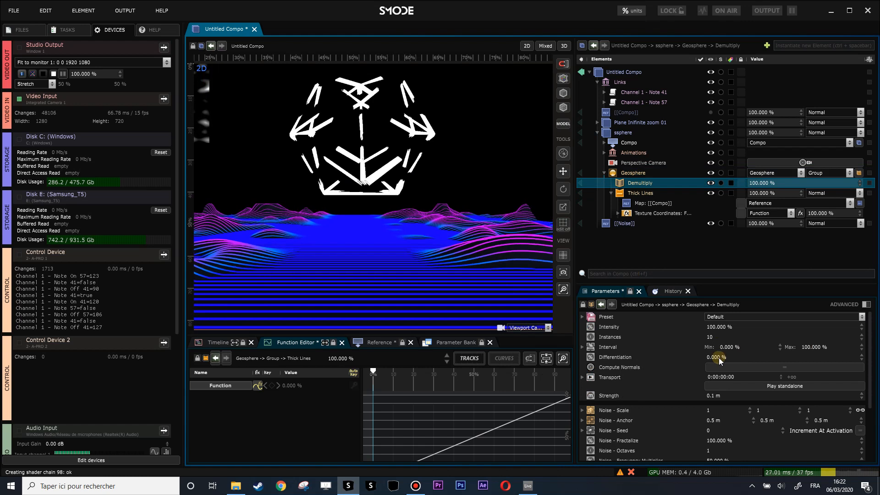
left_click_drag(711, 356, 711, 324)
left_click_drag(810, 356, 810, 351)
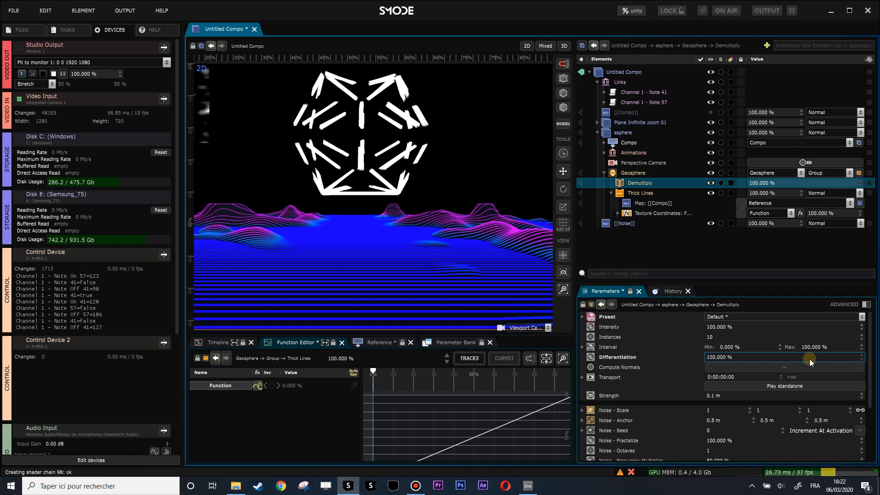
mouse_move(725, 398)
left_mouse_down()
mouse_move(725, 409)
mouse_move(730, 391)
left_mouse_up()
Step: Play the Demultiply modifier with a standalone player and lower its Interval maximum to about 29.1%
left_click(762, 385)
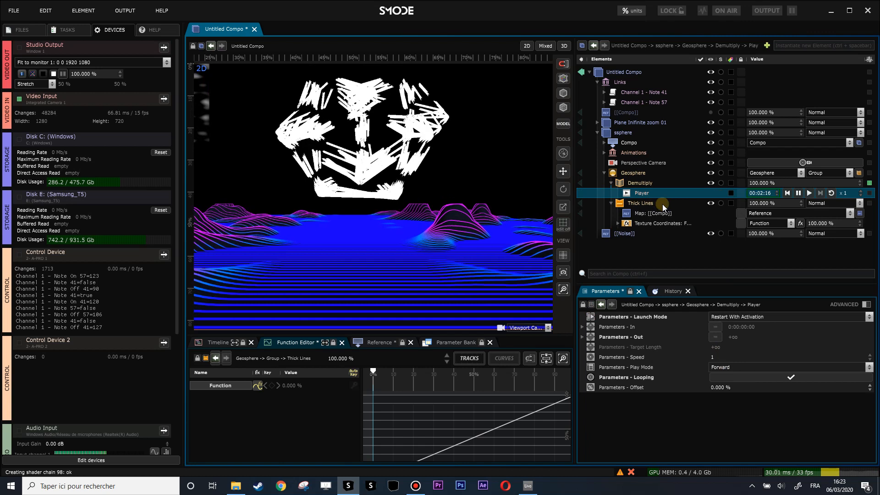
left_click(663, 182)
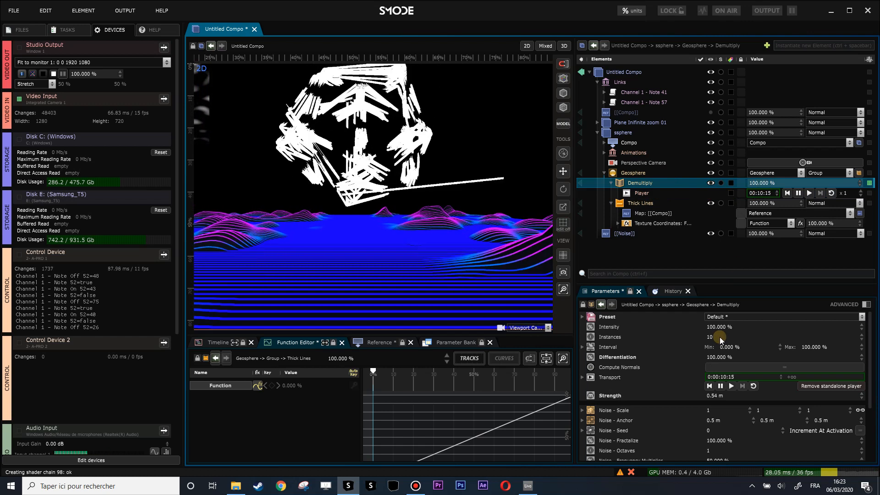
mouse_move(804, 348)
left_mouse_down()
mouse_move(805, 393)
mouse_move(805, 356)
left_mouse_up()
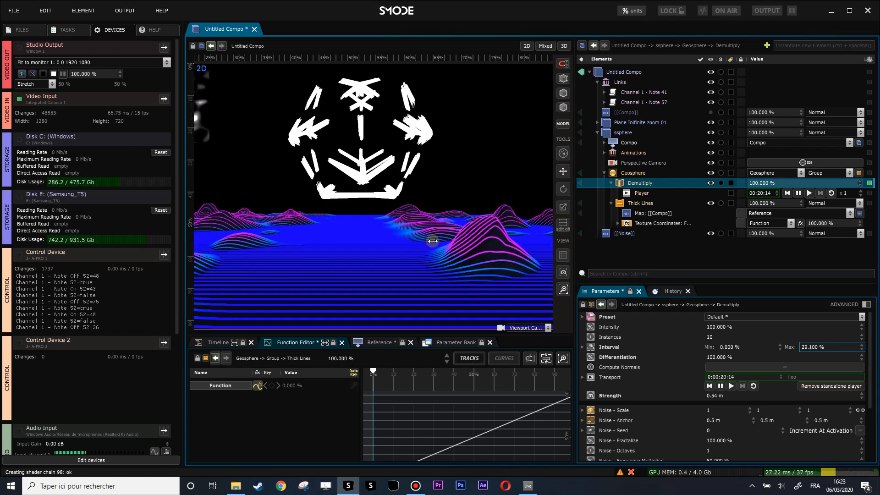
Step: Reduce the Thickness of the Geosphere's Thick Lines renderer to about 4.65 px
left_click(622, 204)
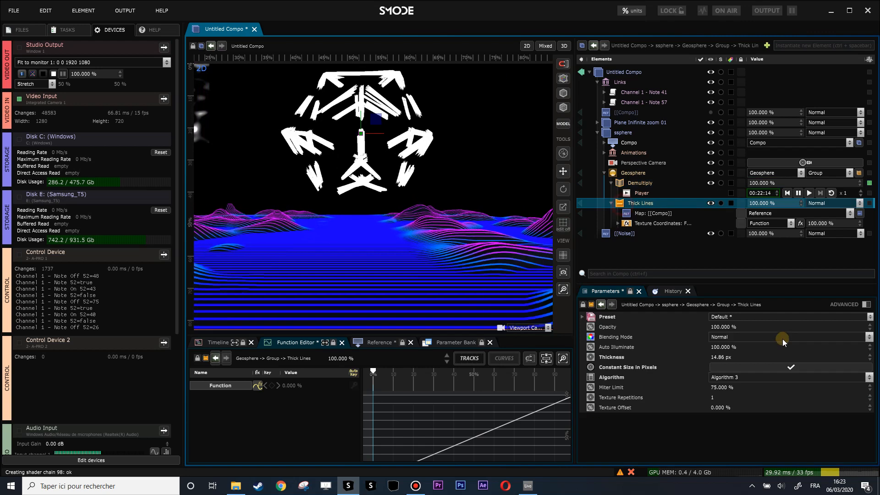
left_click_drag(725, 357, 725, 393)
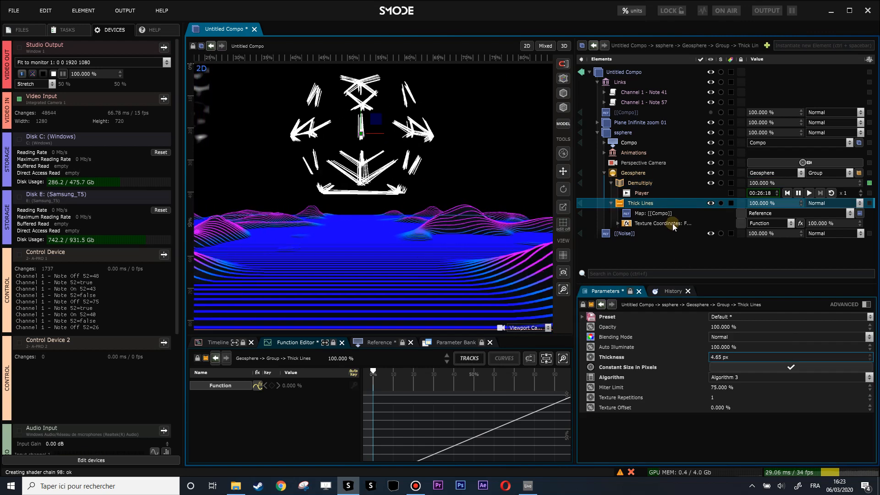
Step: Set the Geosphere's Subdivision to 1
left_click(642, 174)
left_click(730, 347)
left_click_drag(730, 347, 730, 340)
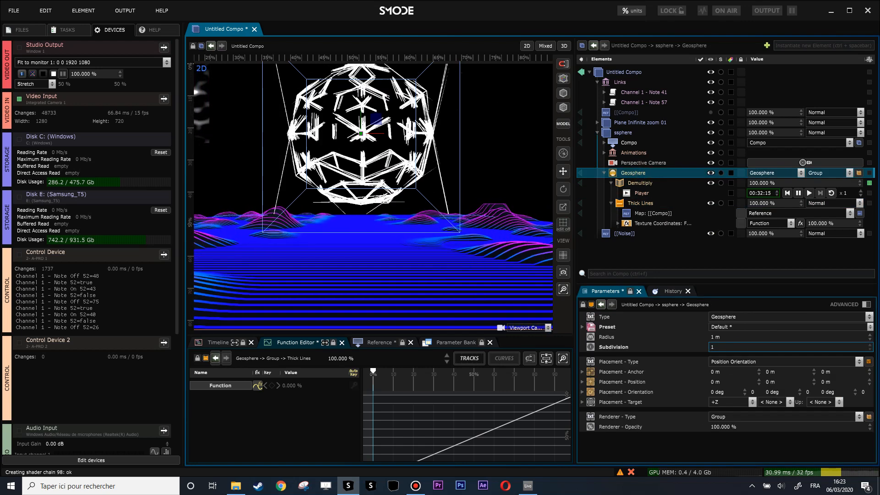
scroll(433, 206, "down", 2)
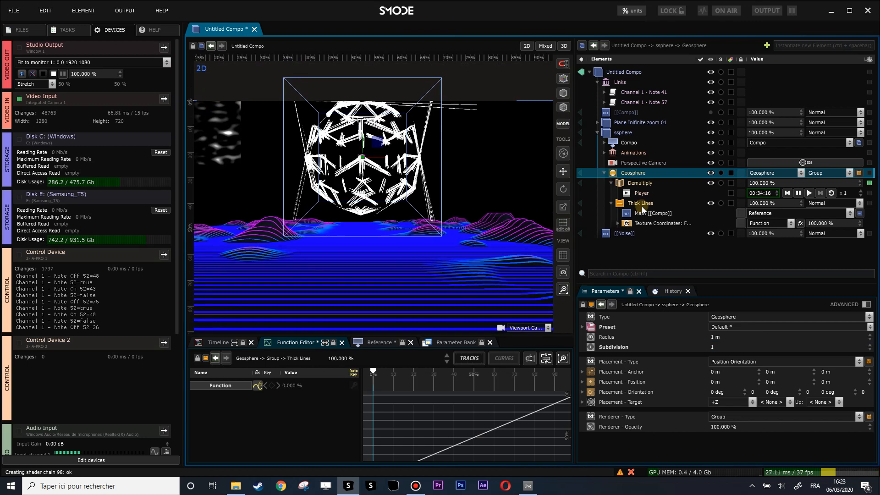
Step: Disable the Geosphere's Demultiply modifier
mouse_move(769, 183)
left_mouse_down()
mouse_move(768, 225)
mouse_move(768, 181)
left_mouse_up()
left_click(635, 183)
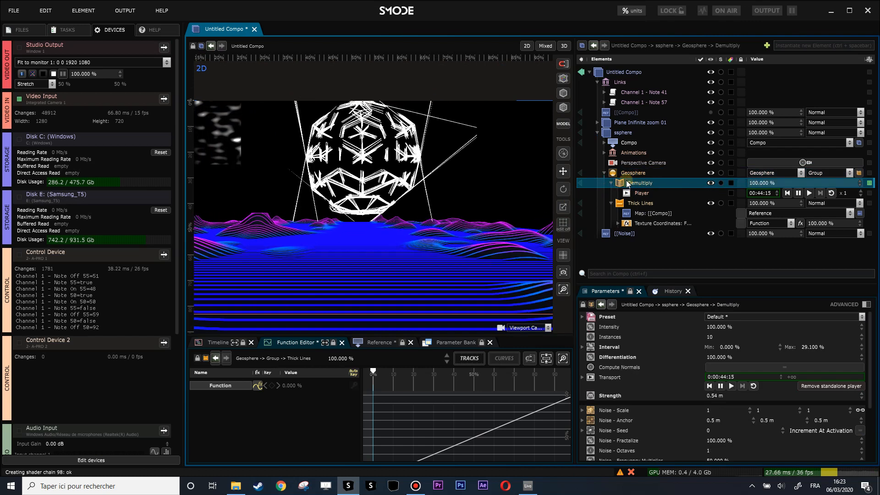
middle_click(629, 187)
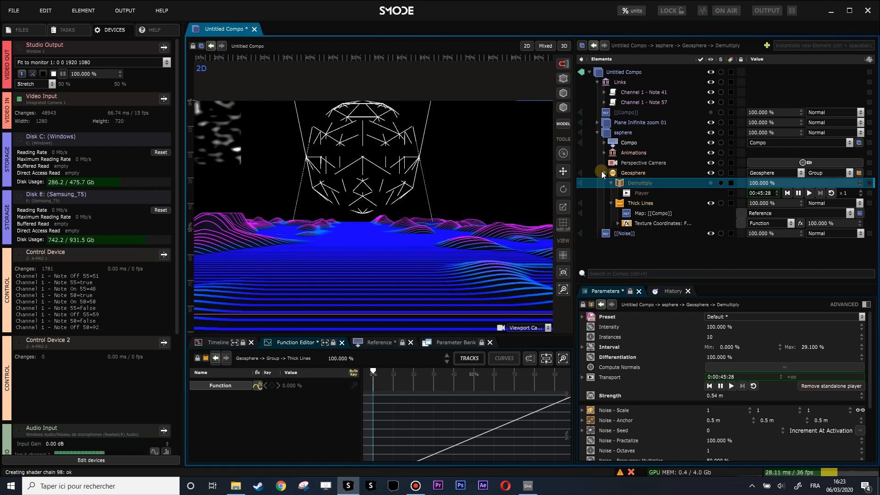
Step: Set the Geosphere's Thick Lines Thickness to about 7.13 px and its Algorithm to Algorithm 2
left_click(641, 203)
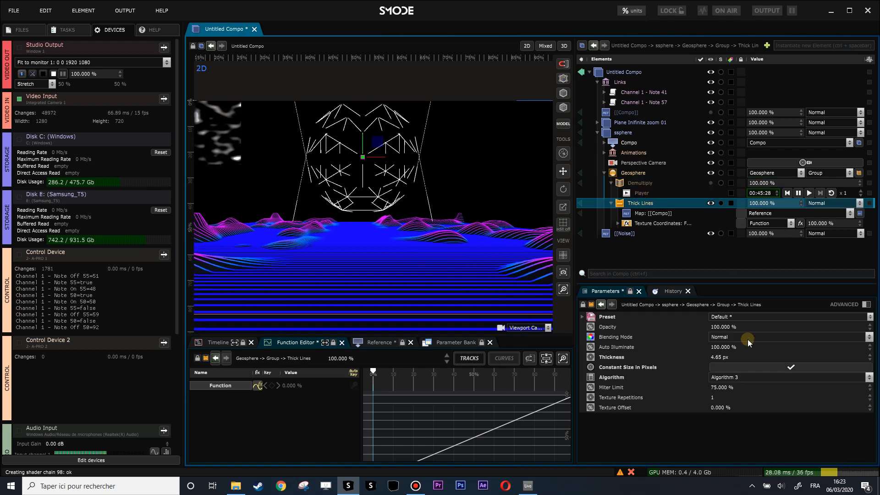
left_click(739, 377)
left_click(744, 398)
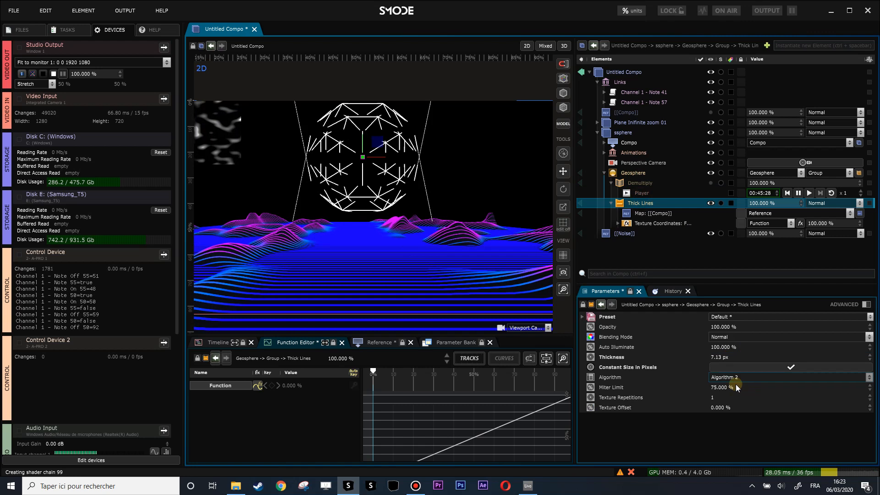
Step: Collapse the sphere's elements and examine the exposed parameters of the Plane Inifinite zoom 01 compo
left_click(605, 172)
left_click(597, 133)
left_click(597, 122)
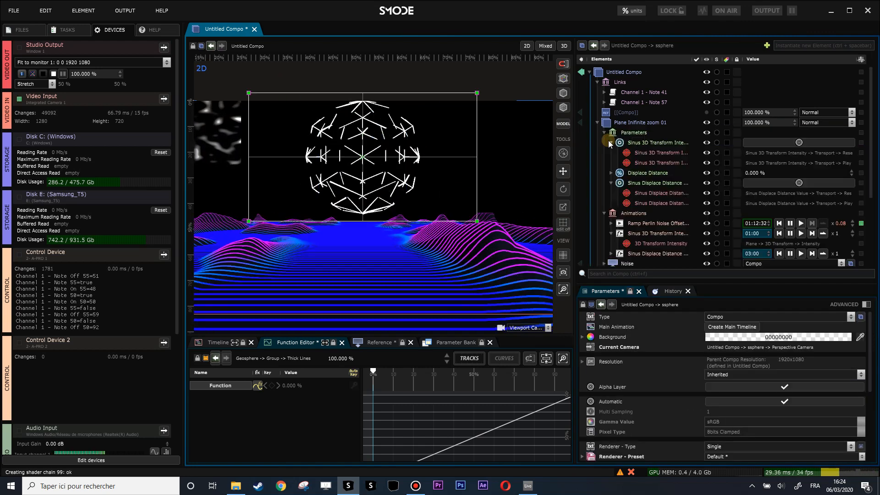
left_click(605, 132)
left_click(604, 142)
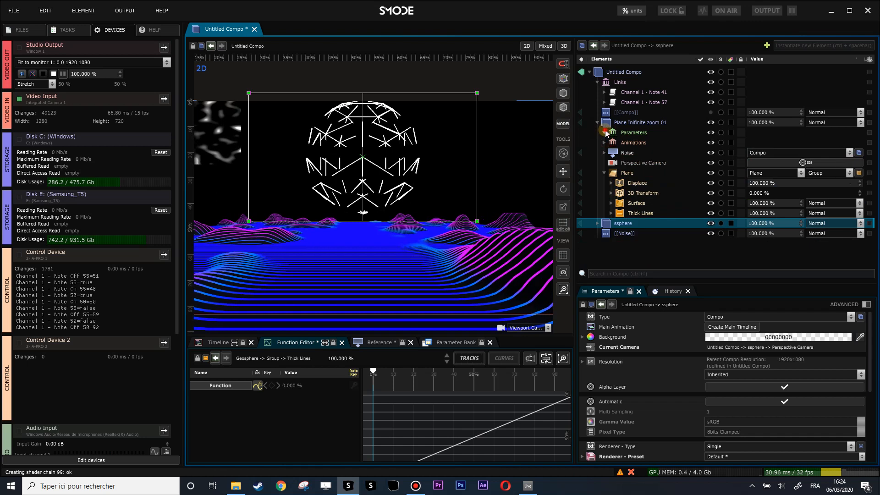
left_click(605, 132)
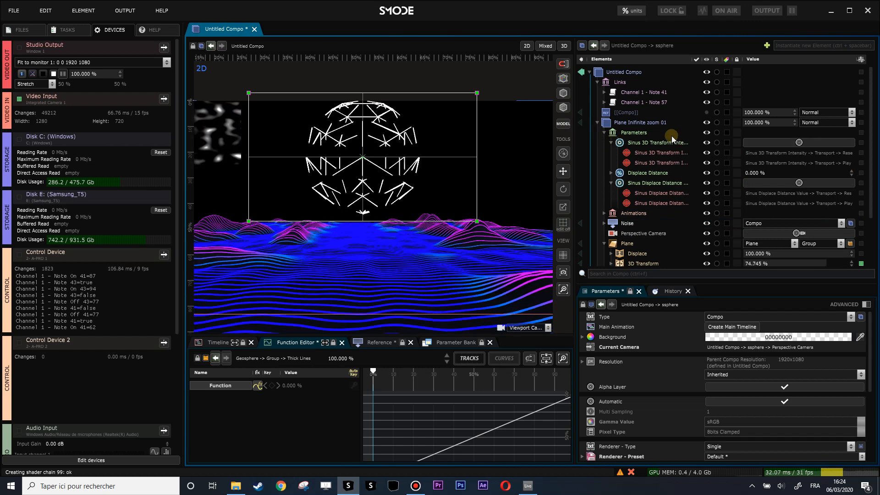
left_click(604, 133)
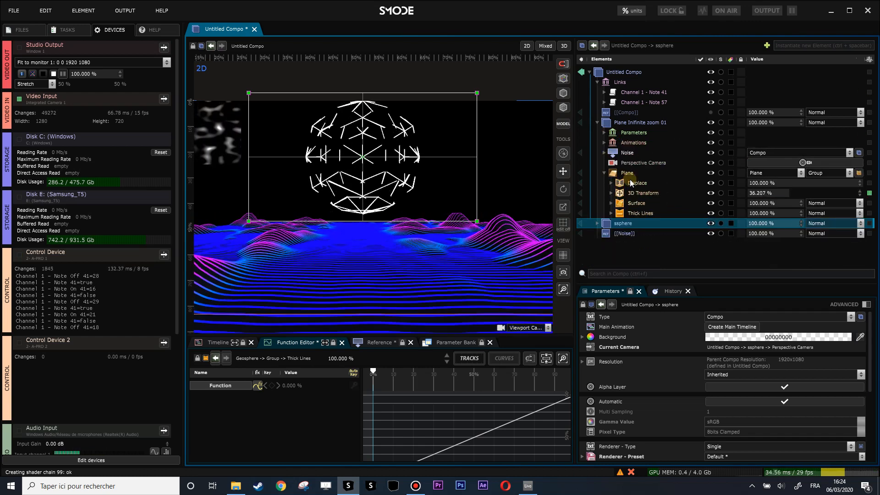
Step: Expose the last gradient keyframe's colour of the Colorize modifier in the Plane's Thick Lines as a percentage parameter
left_click(609, 213)
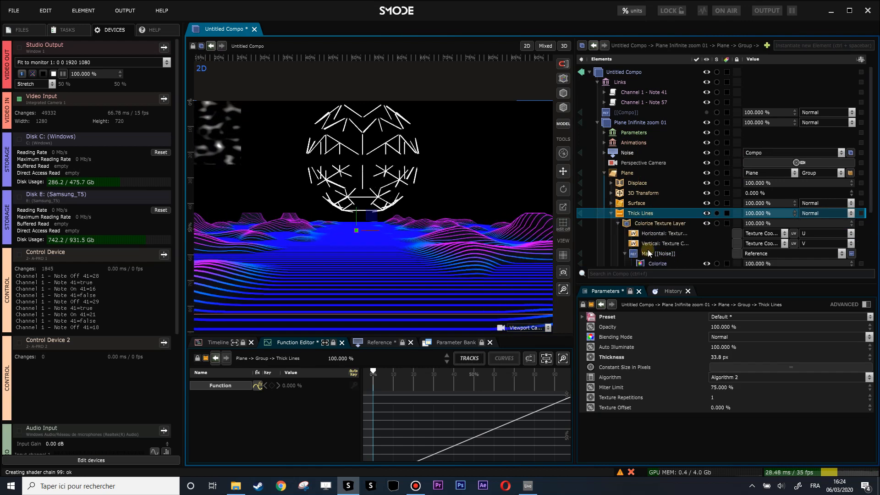
scroll(646, 246, "down", 2)
left_click(650, 215)
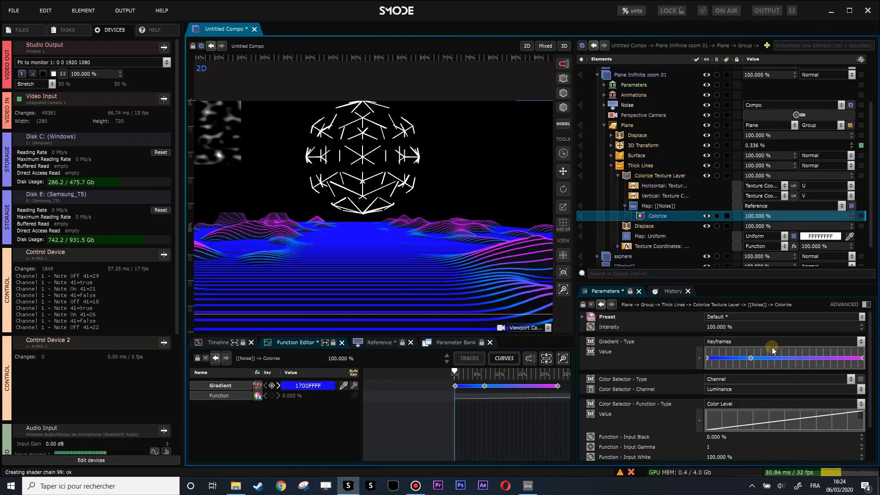
left_click(557, 386)
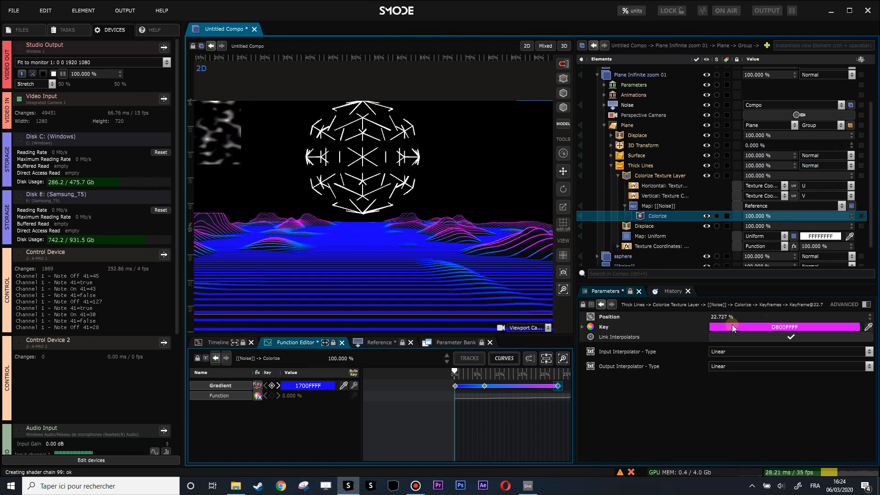
right_click(745, 326)
left_click(660, 305)
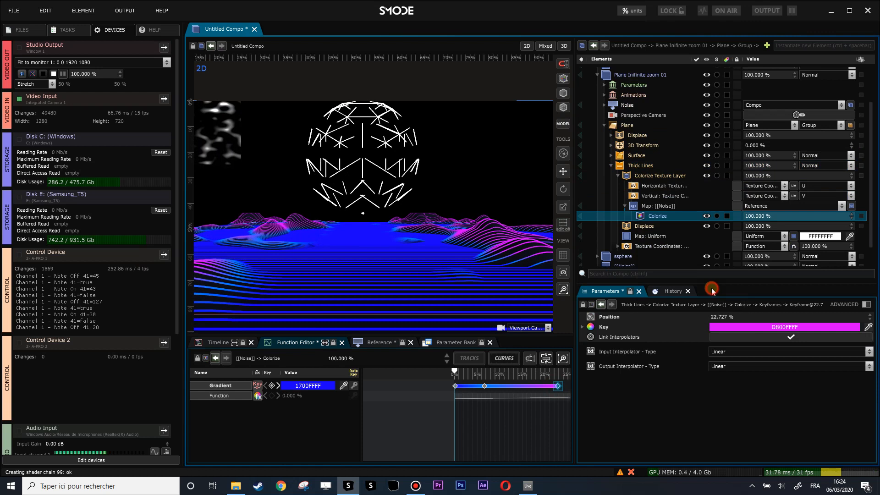
left_click(620, 166)
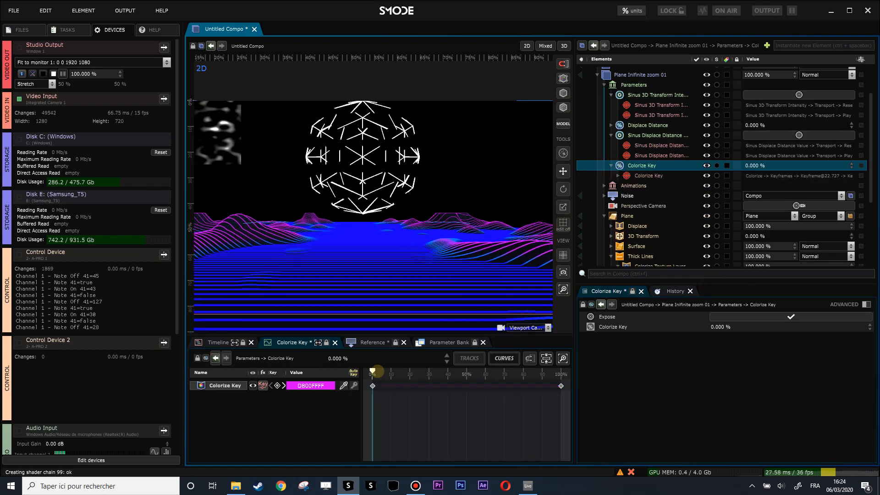
Step: Add a keyframe at 50% to the Colorize Key parameter and set its 0% keyframe to green 43FF00FF
left_click_drag(372, 371, 468, 373)
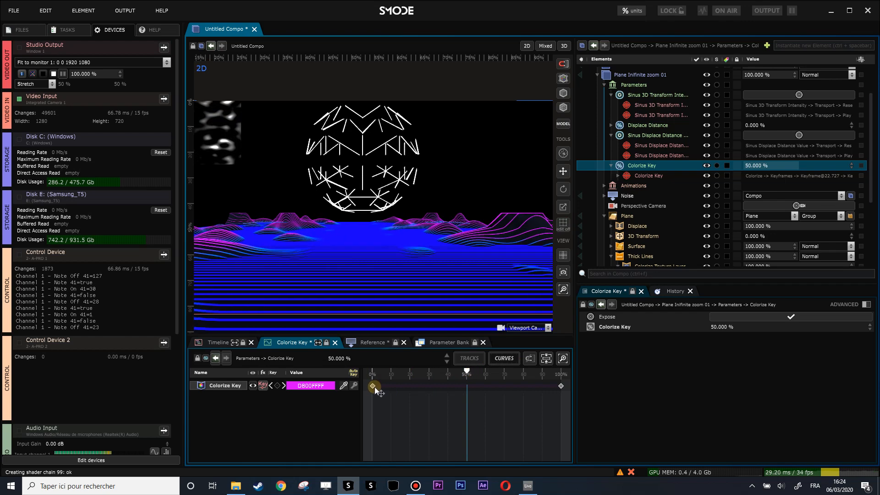
left_click_drag(378, 388, 340, 373)
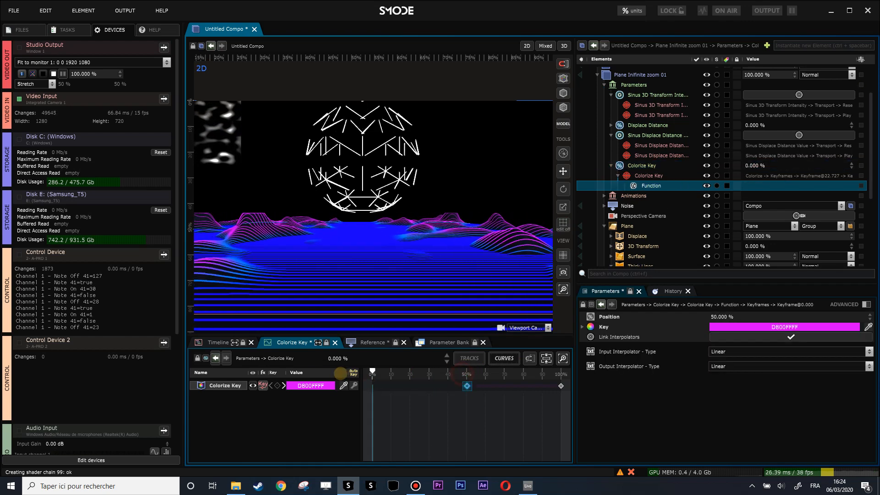
left_click(301, 385)
left_click(391, 397)
left_click(368, 391)
Step: Set the Colorize Key's 100% keyframe to cyan 00EEFFFF and return the parameter to 50%
left_click_drag(539, 373, 587, 366)
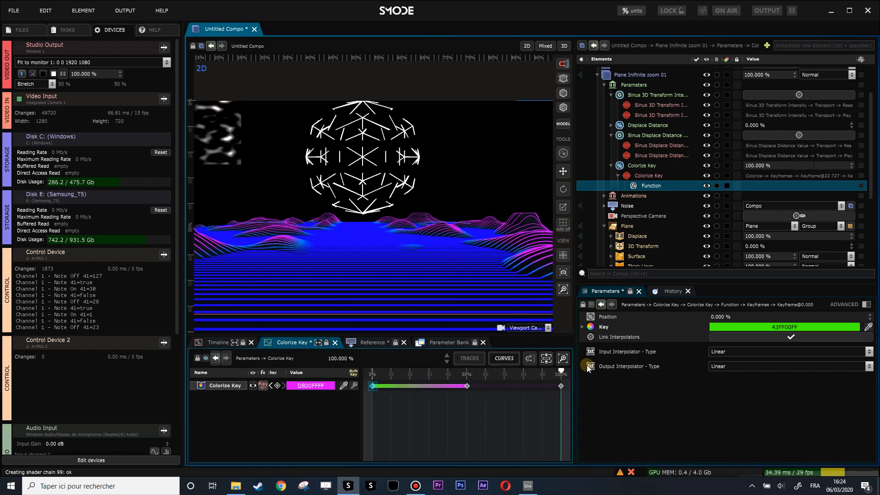
left_click(301, 394)
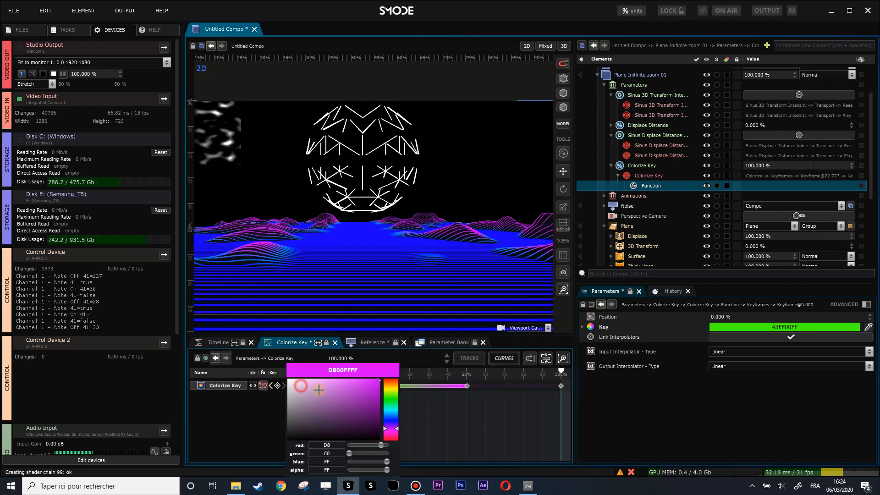
left_click(390, 411)
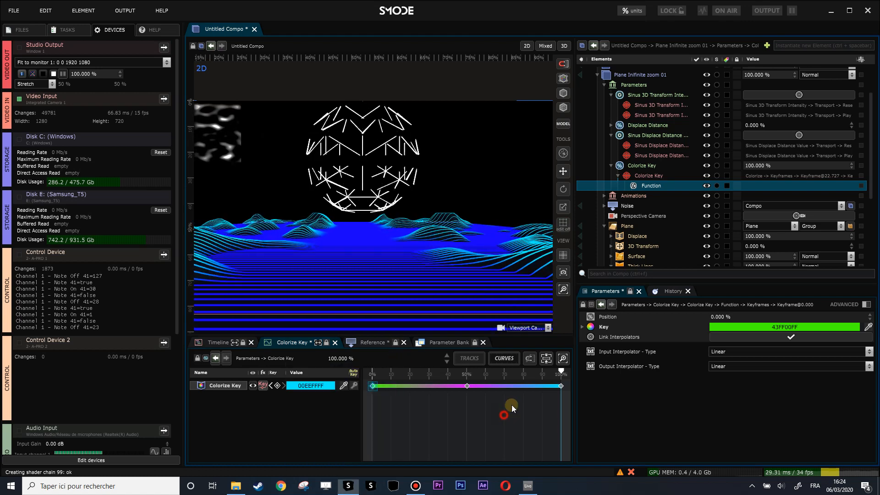
left_click(489, 386)
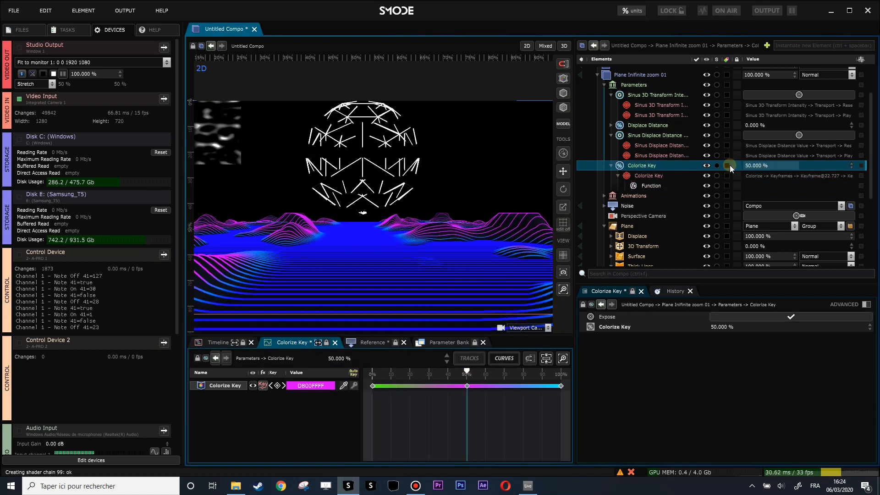
Step: Learn a MIDI mapping of the Colorize Key value to Channel 1 Pitch Bend 0 with a range of 0 to 1
right_click(759, 166)
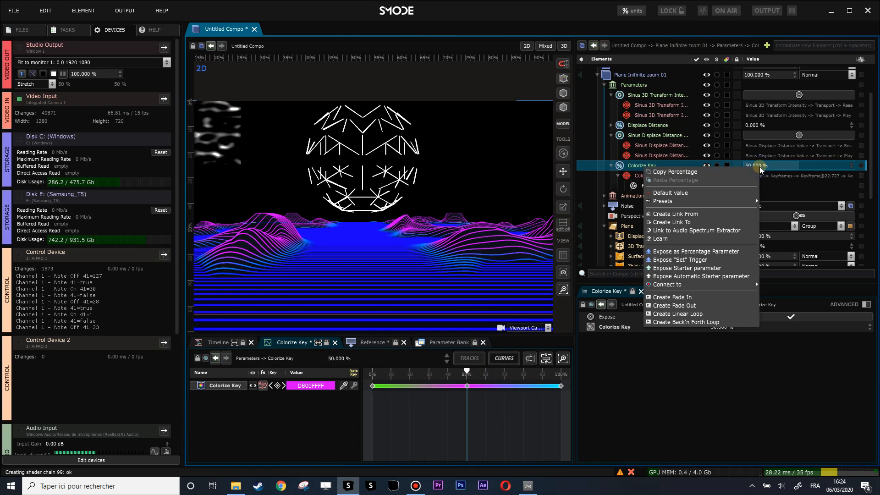
left_click(691, 239)
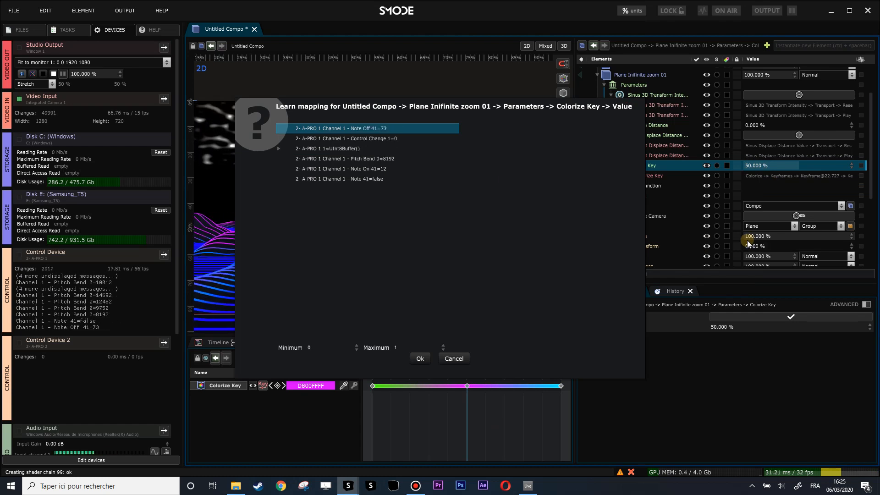
left_click(418, 358)
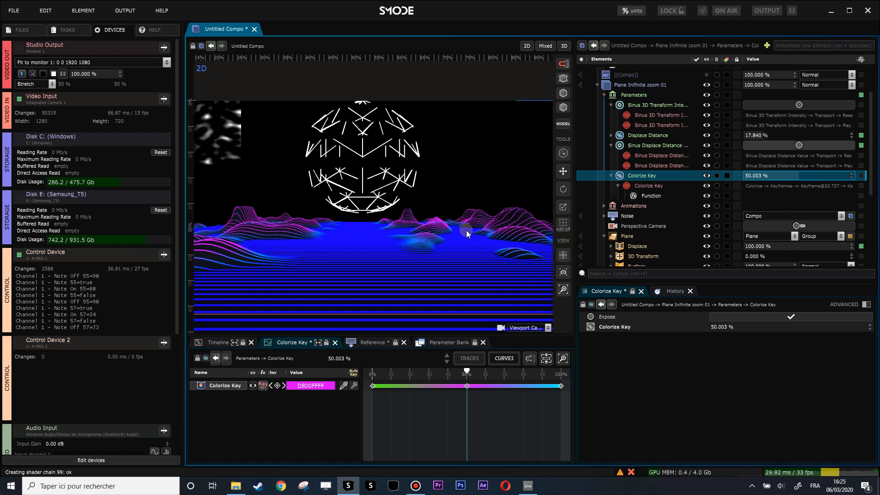
Step: Shorten the Sinus Displace Distance Value animation to 0:00:01:00
scroll(637, 186, "down", 3)
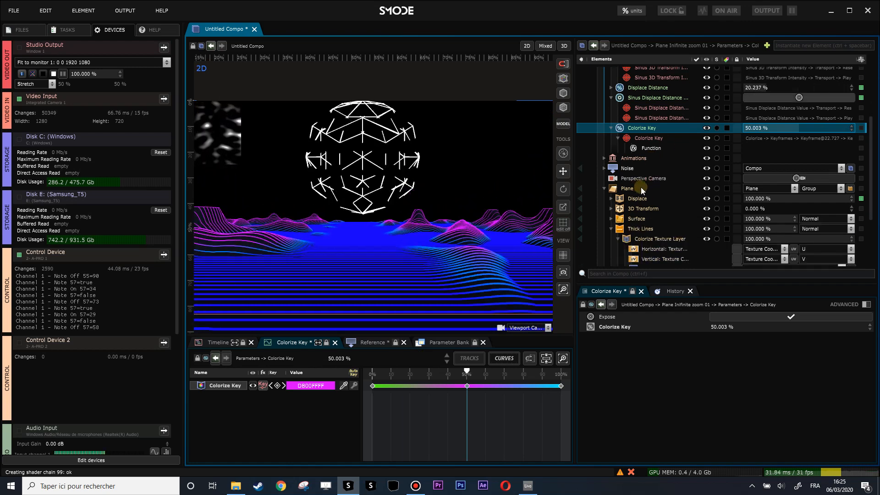
double_click(609, 135)
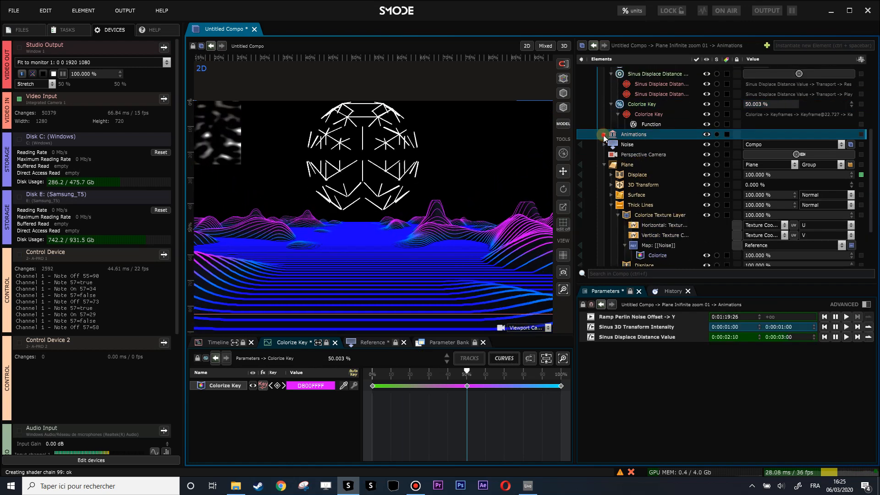
left_click(677, 175)
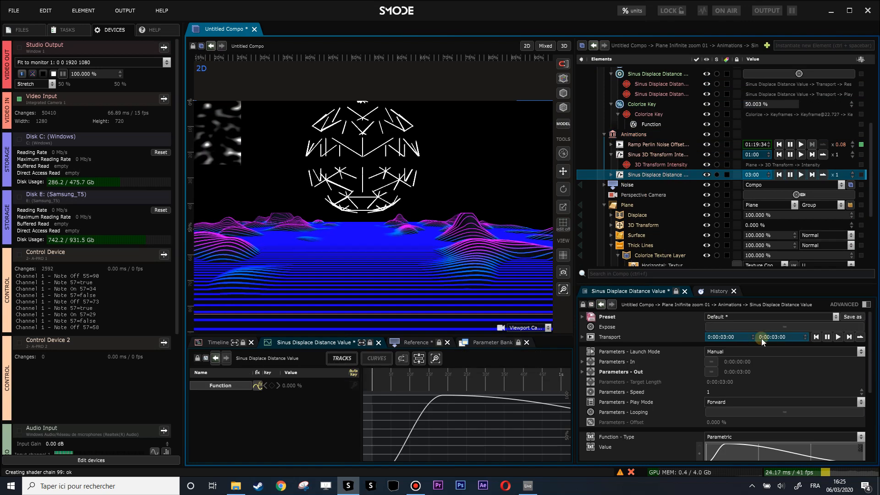
mouse_move(774, 337)
left_mouse_down()
mouse_move(775, 362)
mouse_move(783, 341)
left_mouse_up()
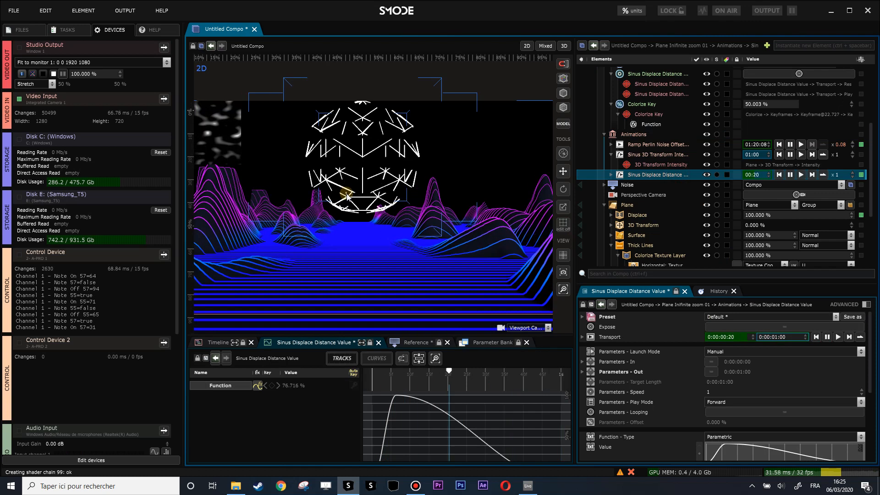
Step: Collapse the Plane and Parameters branches of the Plane Inifinite zoom 01 compo in the element tree
scroll(461, 200, "down", 2)
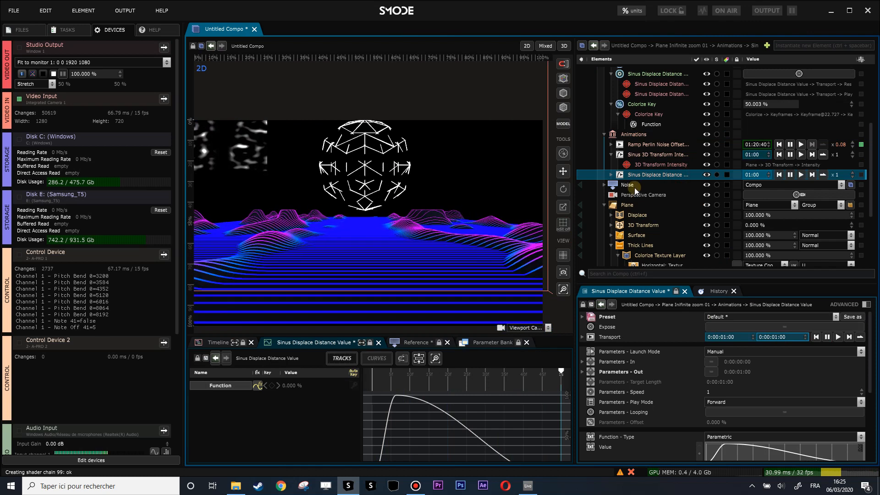
scroll(634, 202, "down", 2)
scroll(655, 200, "down", 5)
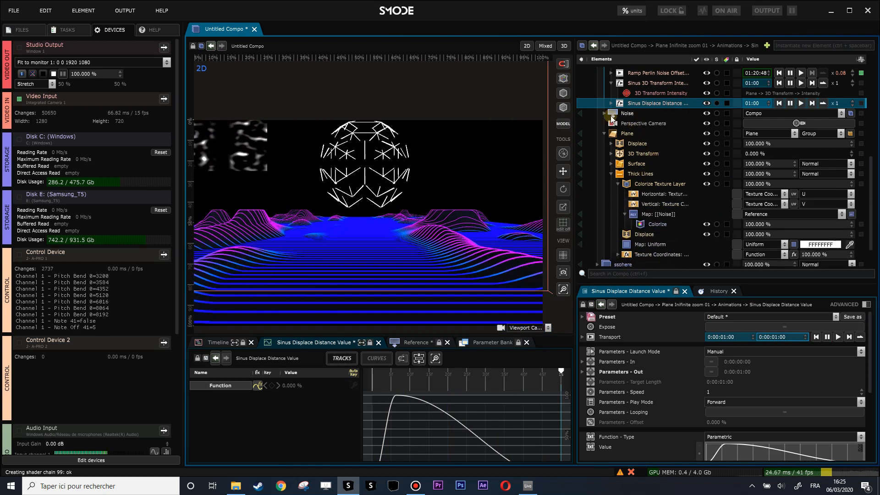
left_click(605, 133)
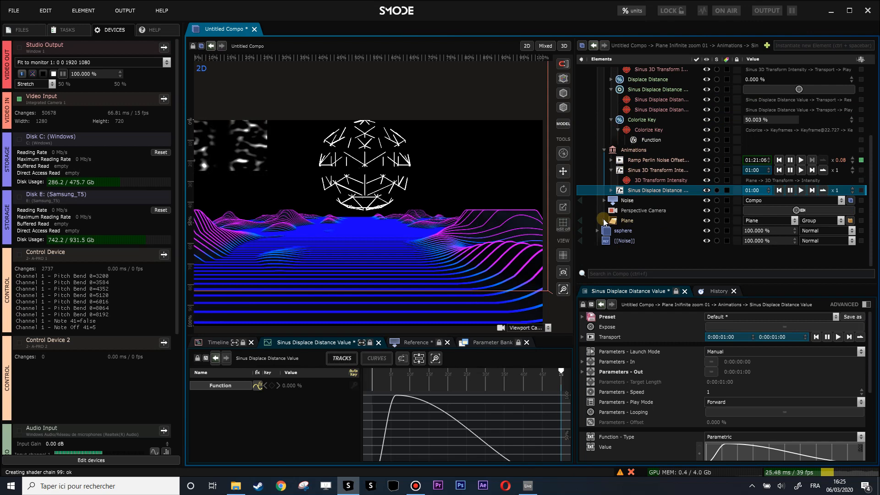
scroll(623, 205, "up", 3)
left_click(603, 110)
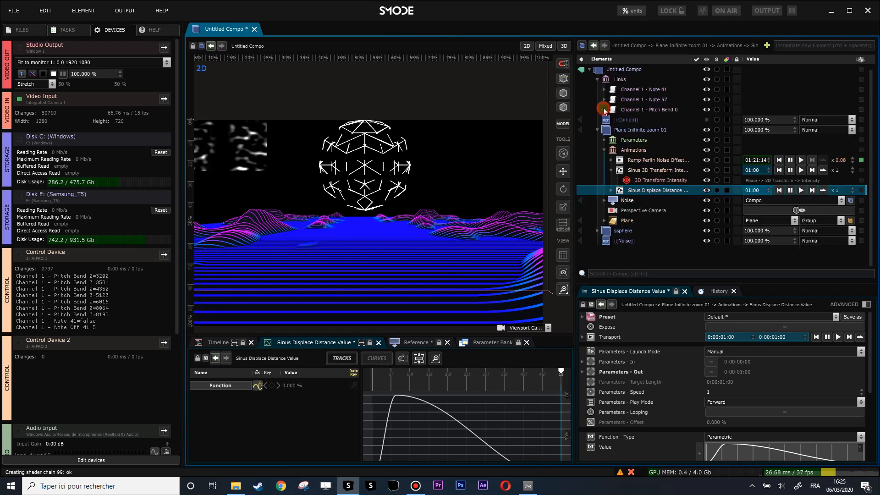
Step: Add a 3D Transform distort modifier to the ssphere compo's Geosphere and set its scale to 1.56 on all axes
left_click(602, 232)
scroll(637, 246, "down", 2)
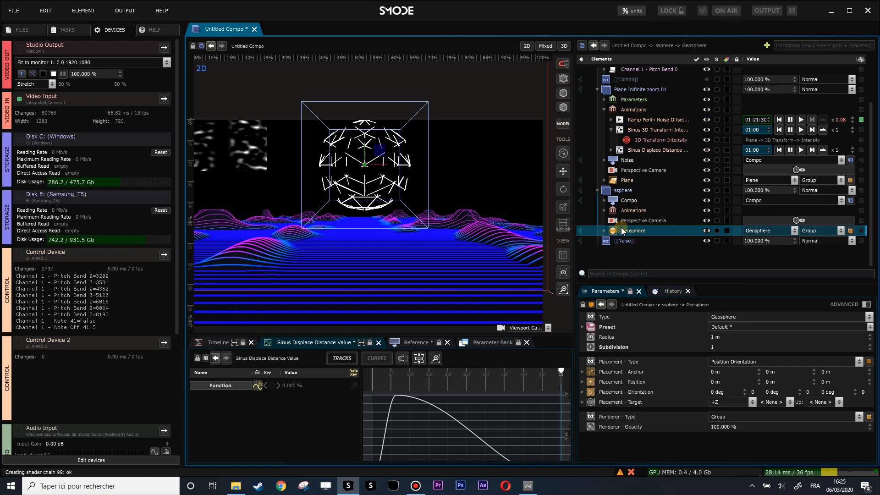
right_click(623, 232)
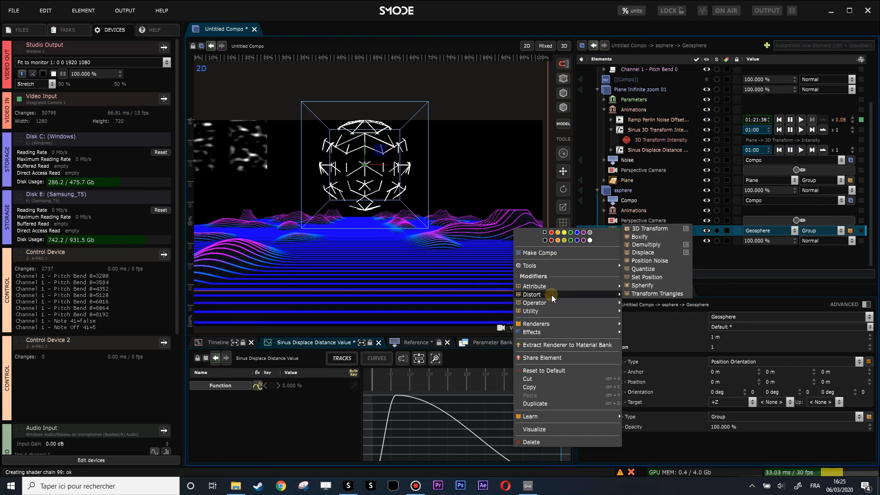
mouse_move(579, 293)
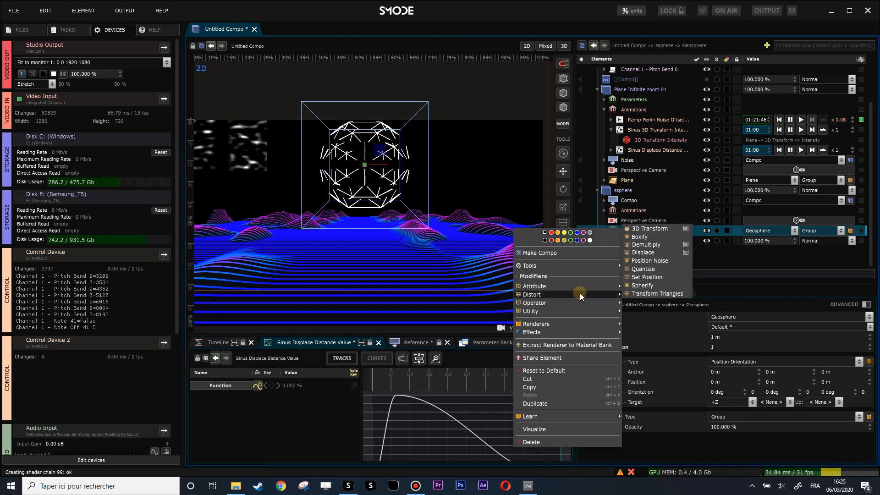
left_click(635, 228)
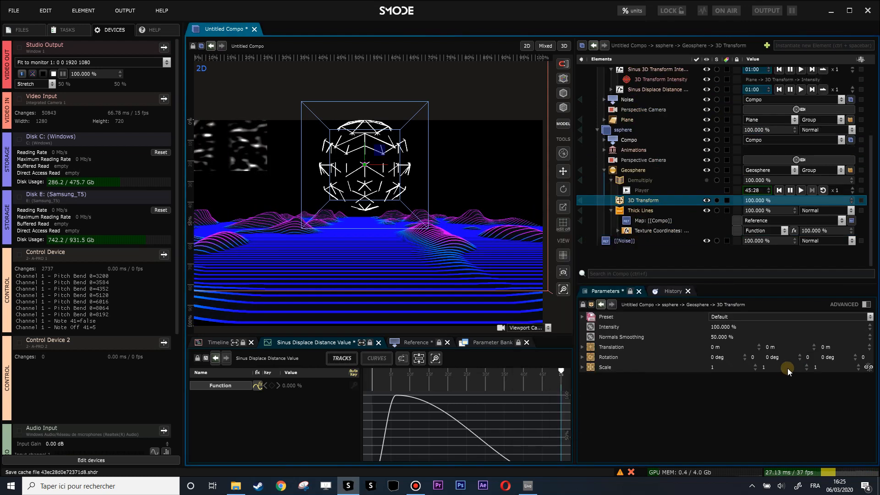
left_click_drag(858, 368, 825, 342)
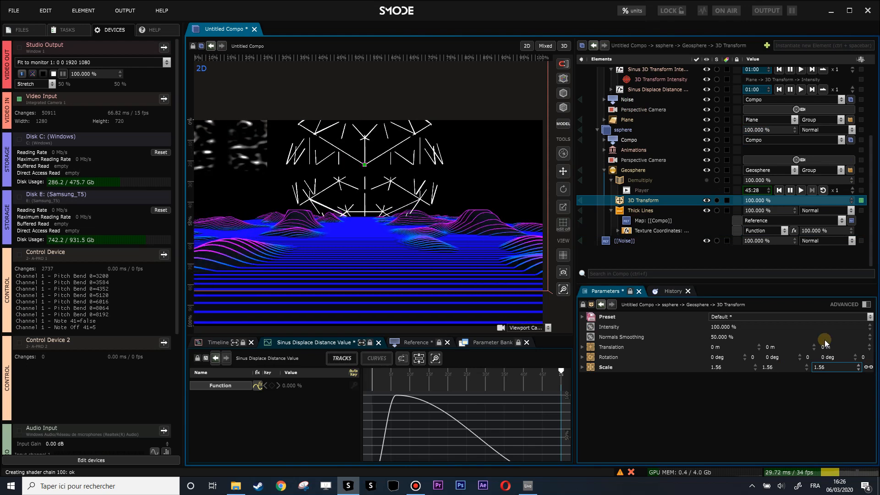
Step: Learn a MIDI mapping of the Geosphere 3D Transform's intensity to Channel 1 Pitch Bend 0, range 0 to 1, adding it to the existing link
left_click(760, 200)
right_click(761, 202)
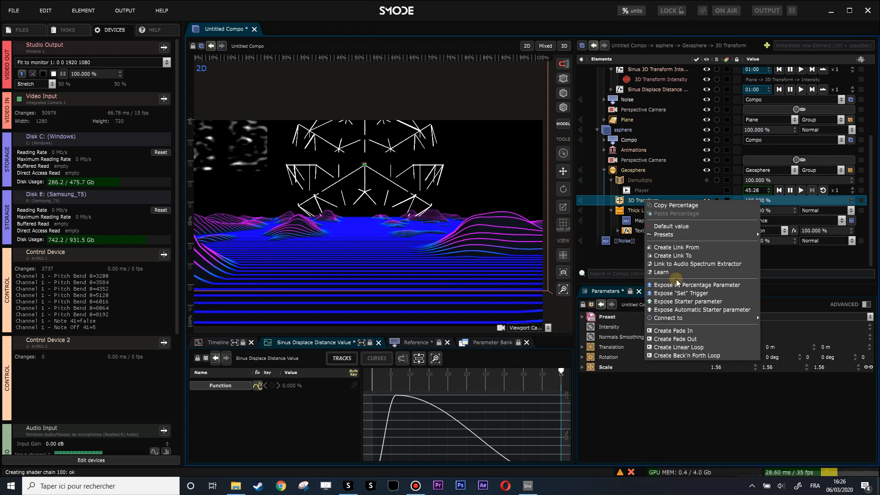
left_click(664, 272)
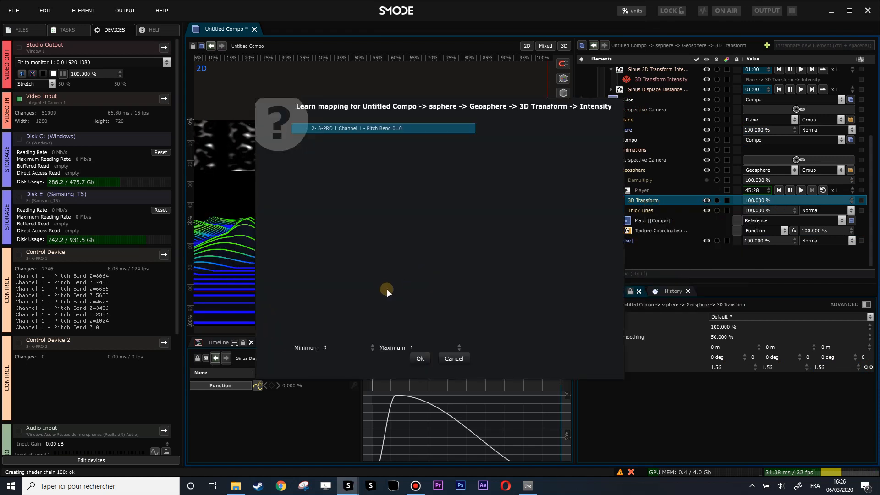
left_click(421, 360)
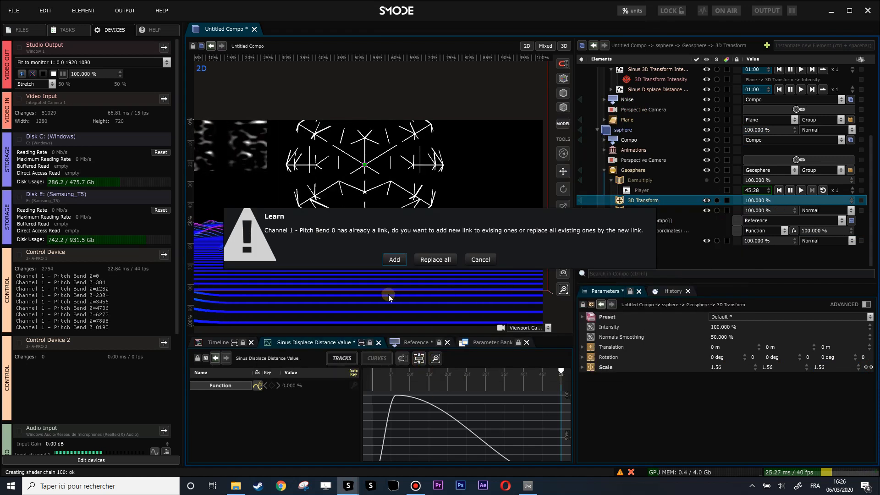
left_click(395, 260)
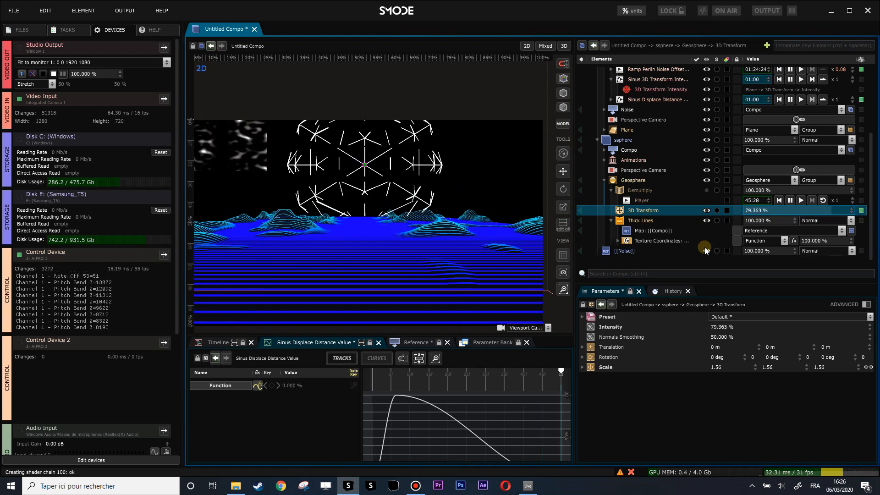
Step: Collapse the Geosphere branch and add another 3D Transform modifier to the Plane with a Y translation of -0.35 m
left_click(601, 183)
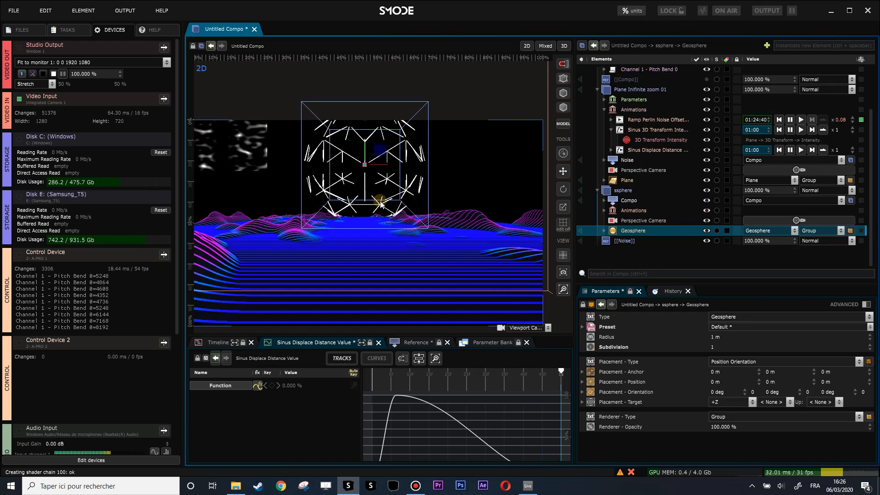
left_click(611, 182)
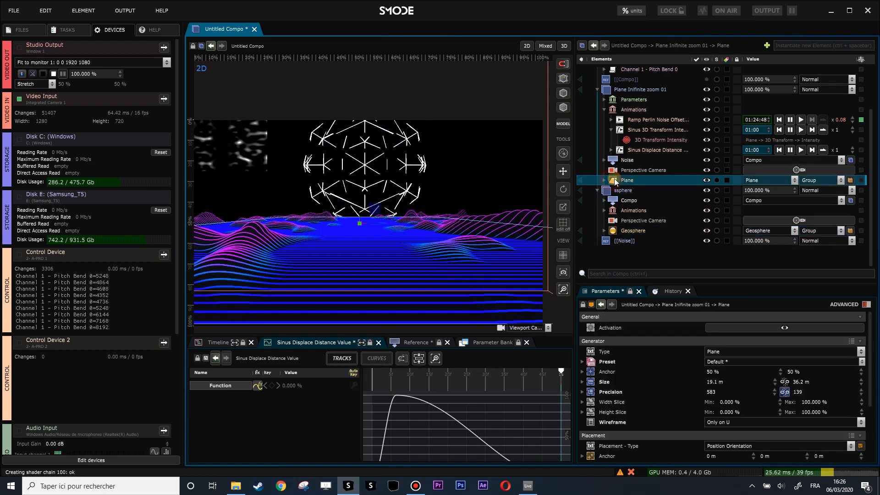
right_click(617, 184)
mouse_move(555, 248)
left_click(644, 248)
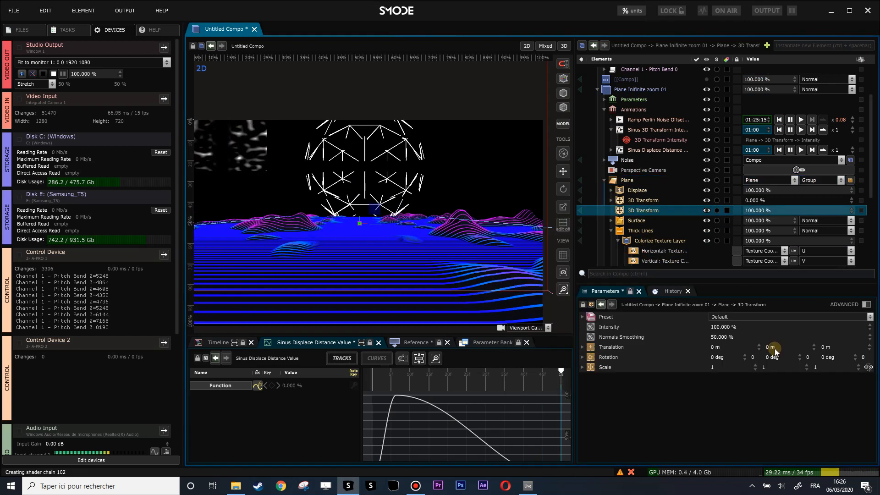
left_click_drag(774, 350, 774, 363)
Step: Add a Function mask to the Plane's new 3D Transform and set that transform's Y translation to -2.16 m
right_click(643, 214)
mouse_move(596, 244)
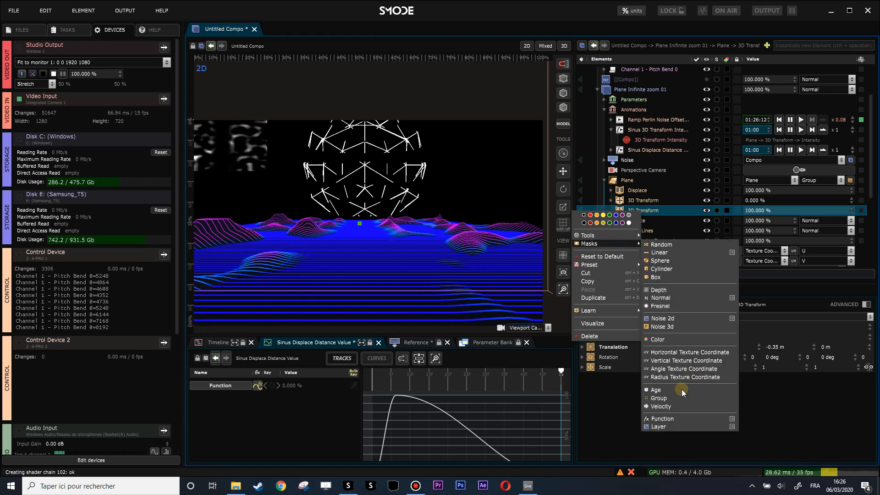
left_click(663, 419)
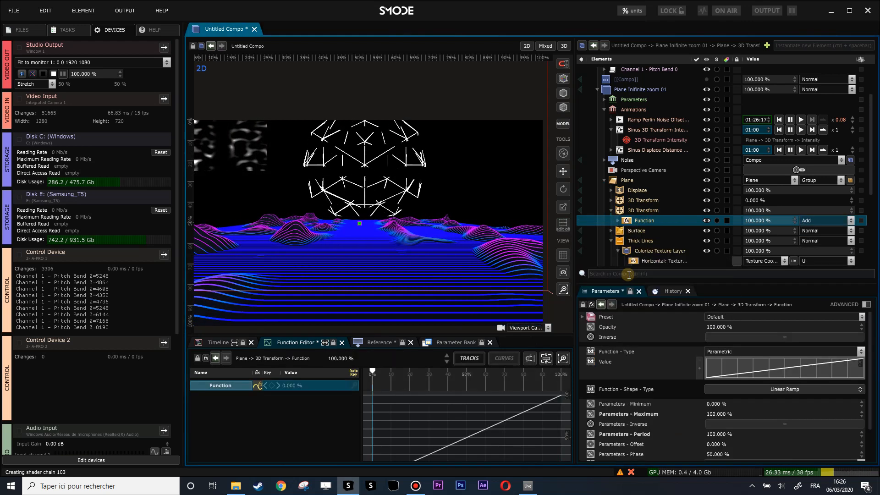
left_click(618, 221)
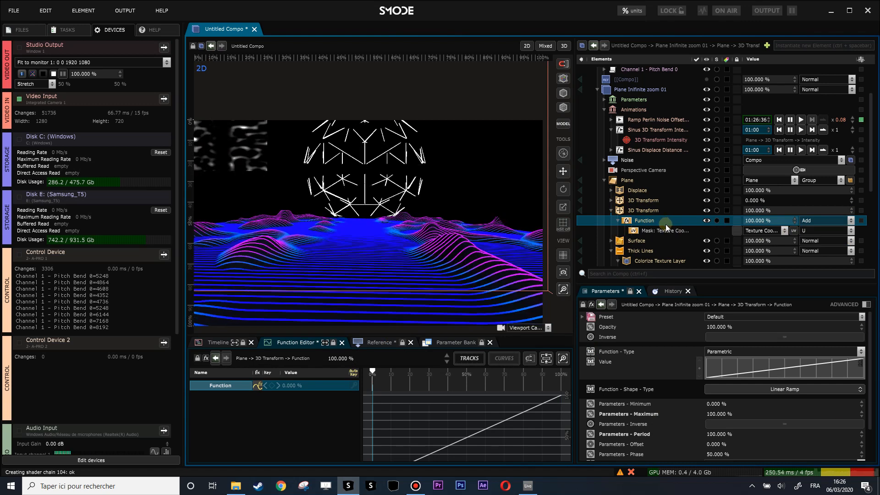
left_click(636, 212)
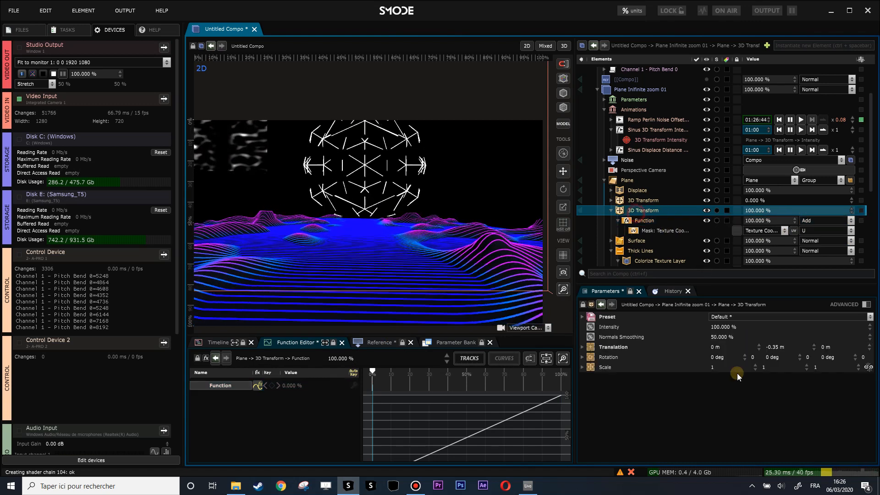
mouse_move(773, 351)
left_mouse_down()
mouse_move(773, 362)
mouse_move(773, 344)
mouse_move(774, 363)
left_mouse_up()
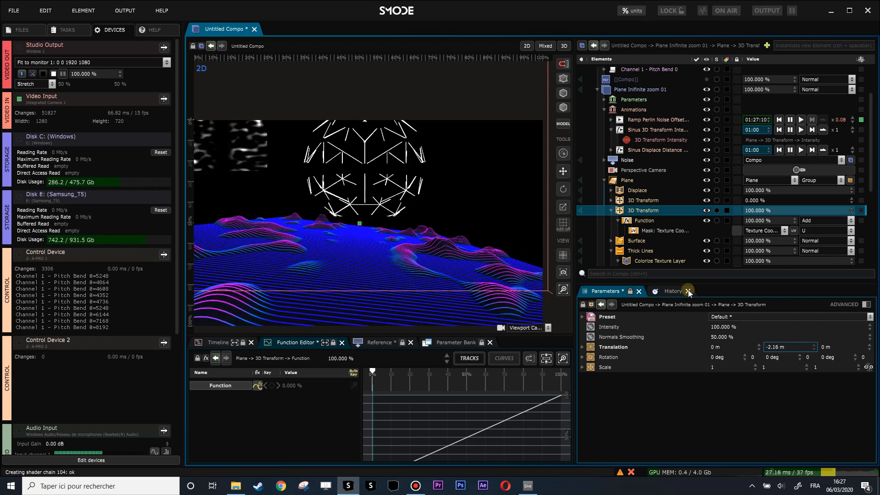
Step: Set the Function mask's shape type to Midi Keyboard and its device to Control Device
left_click(651, 221)
right_click(789, 391)
left_click(796, 391)
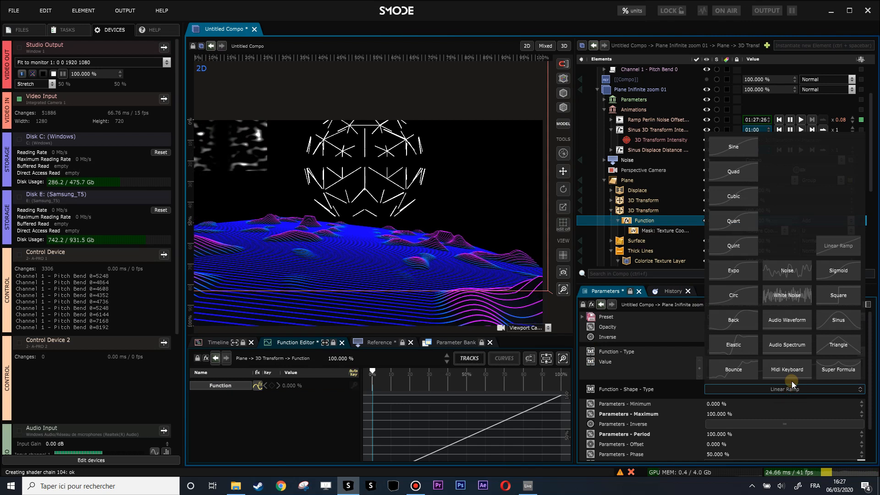
left_click(791, 372)
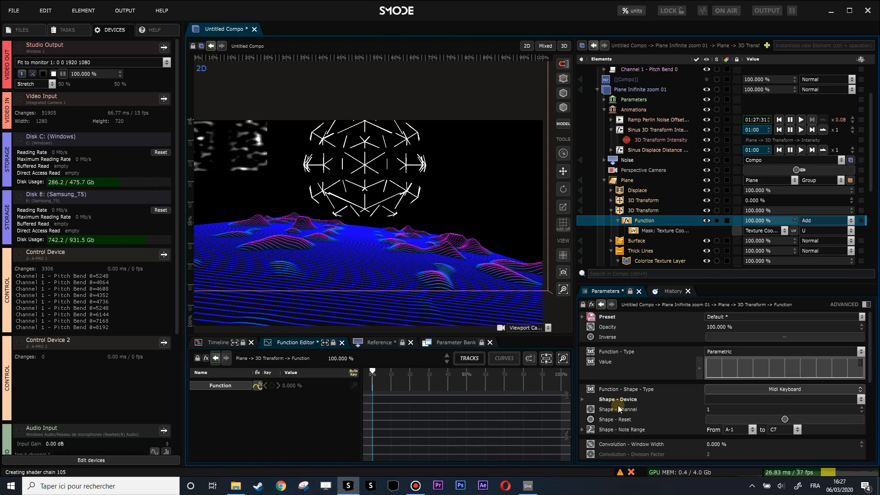
left_click(737, 402)
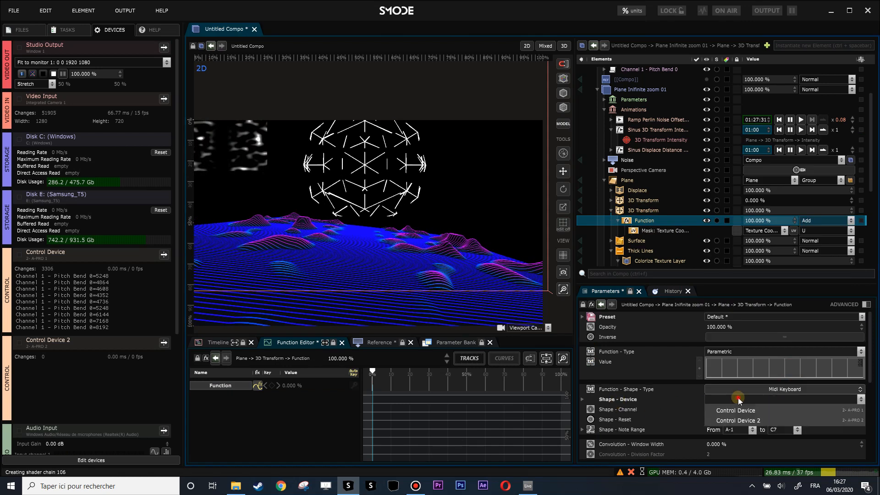
left_click(740, 411)
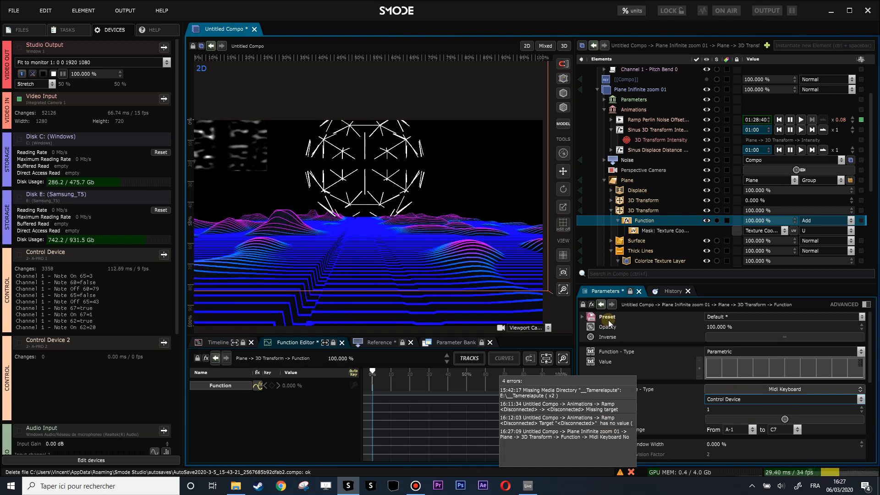
Step: Set the masked 3D Transform's Y translation to about 1.29 m and its Function mask's convolution window width to 4.1%
left_click(640, 210)
left_click_drag(781, 350, 781, 329)
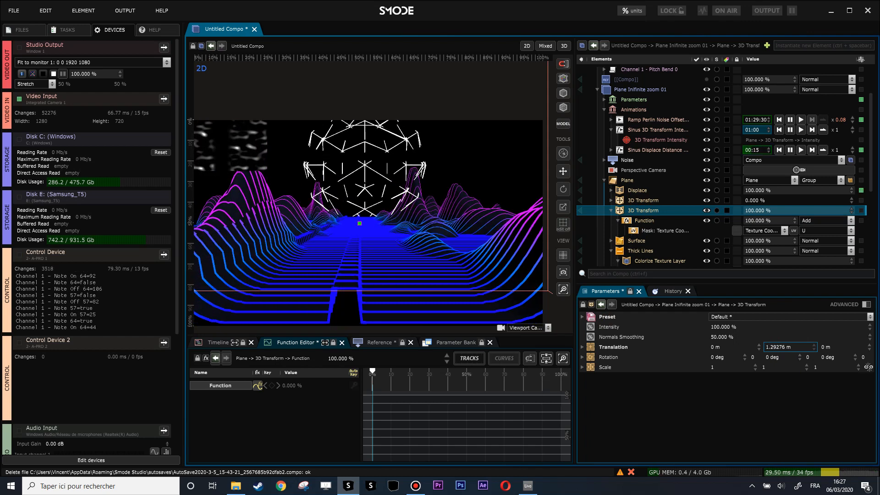
left_click(632, 221)
scroll(761, 390, "down", 1)
scroll(733, 406, "down", 1)
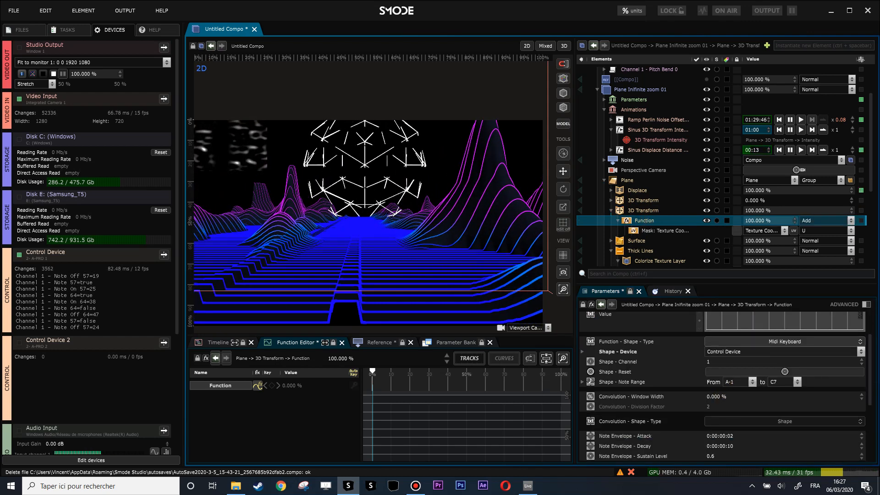
left_click_drag(721, 396, 721, 390)
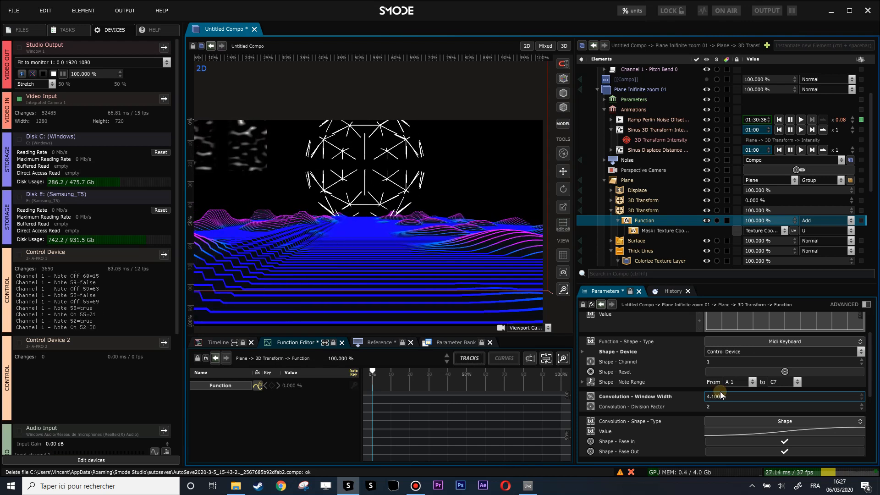
scroll(679, 130, "up", 2)
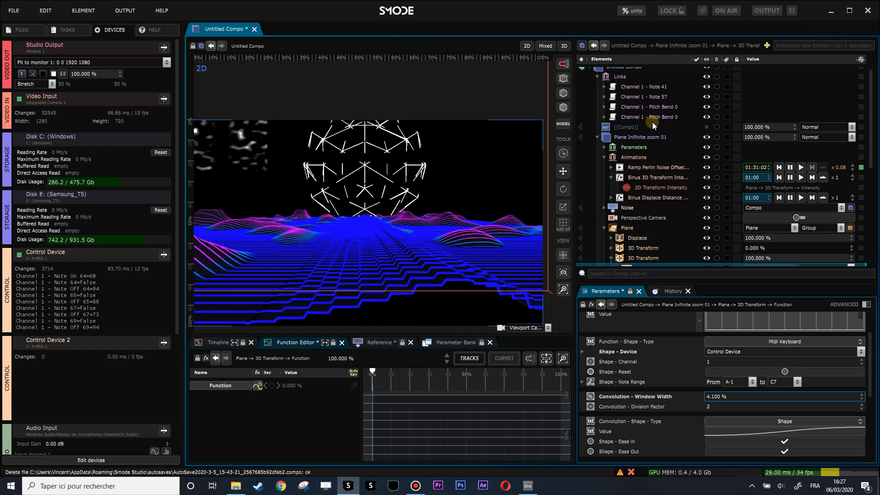
scroll(368, 187, "down", 1)
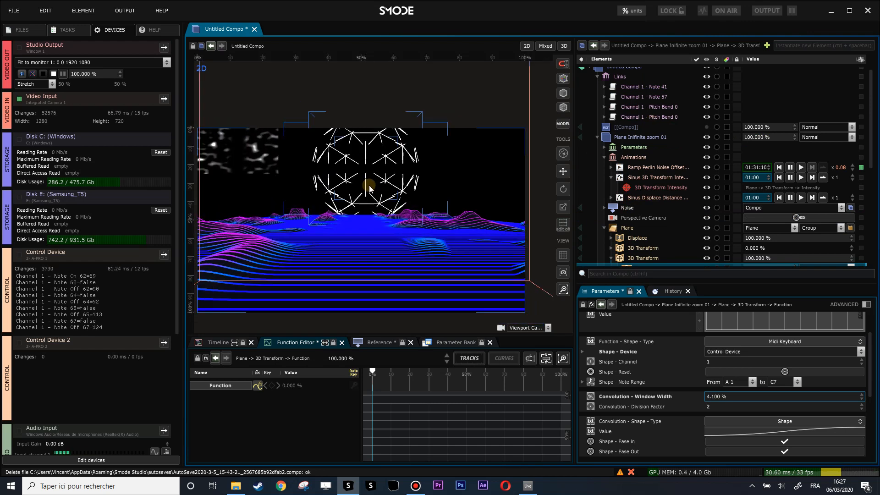